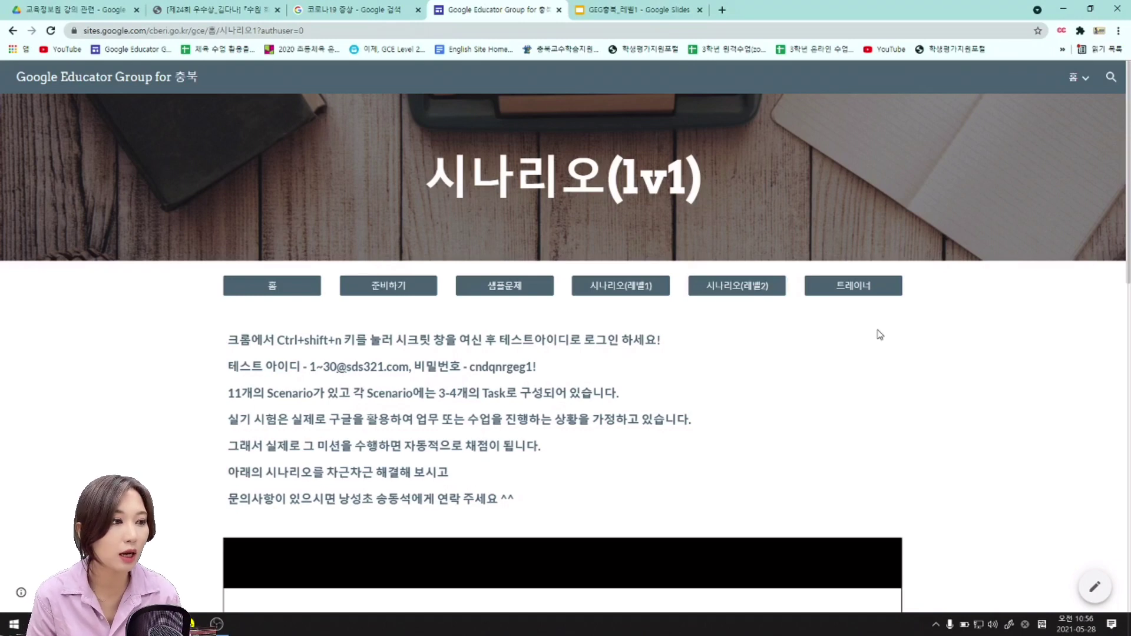
# Scroll down to the first Level 1 scenario about creating a 'song' folder in Drive.
pyautogui.scroll(-5, 963, 306)
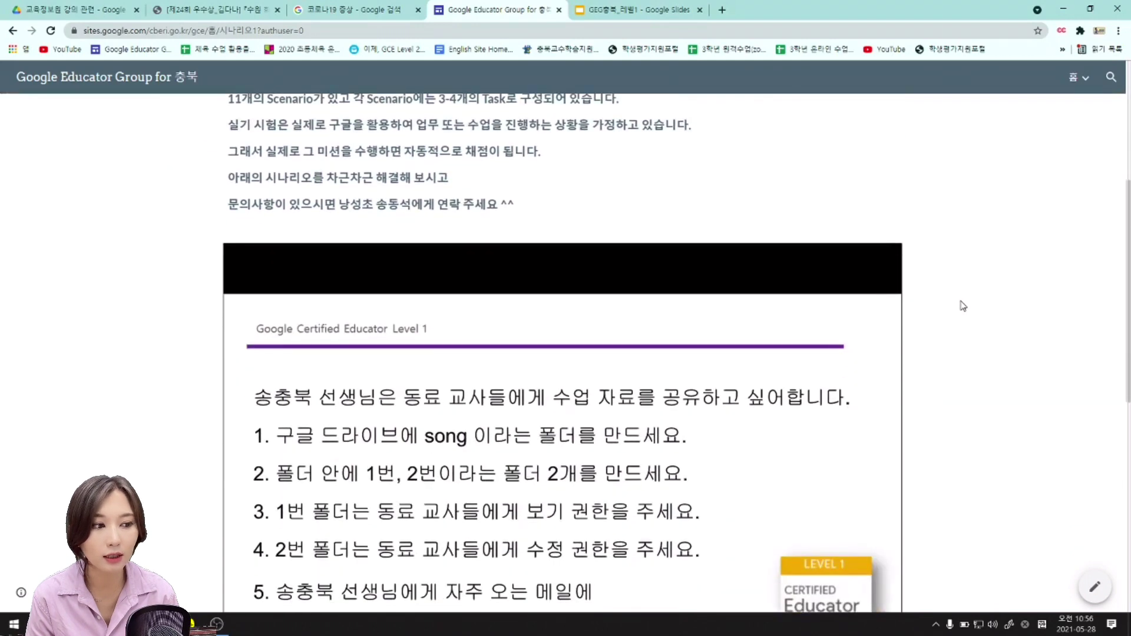
pyautogui.scroll(-2, 962, 306)
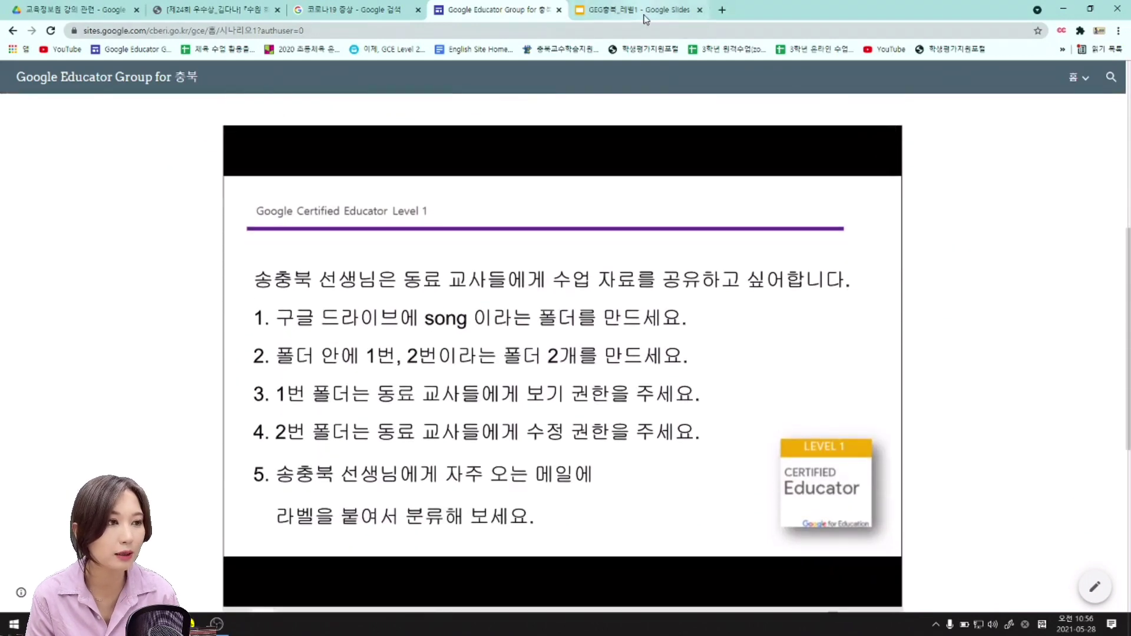
# Switch to the scenario Slides deck and view slide 6's book-report feedback task.
pyautogui.click(640, 10)
pyautogui.click(69, 212)
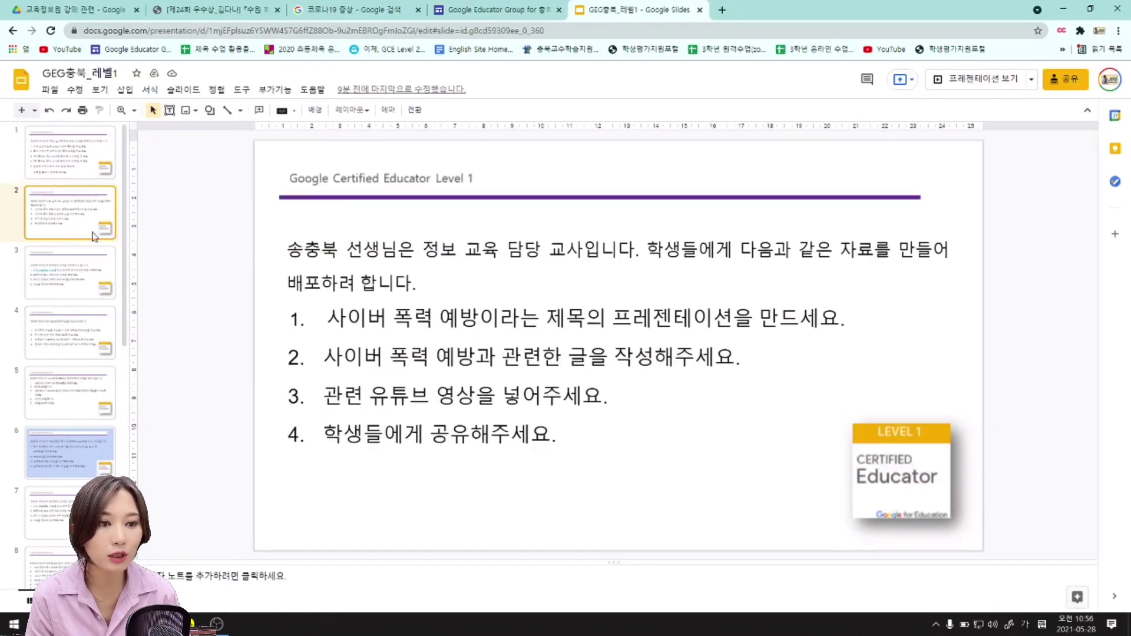
pyautogui.click(67, 170)
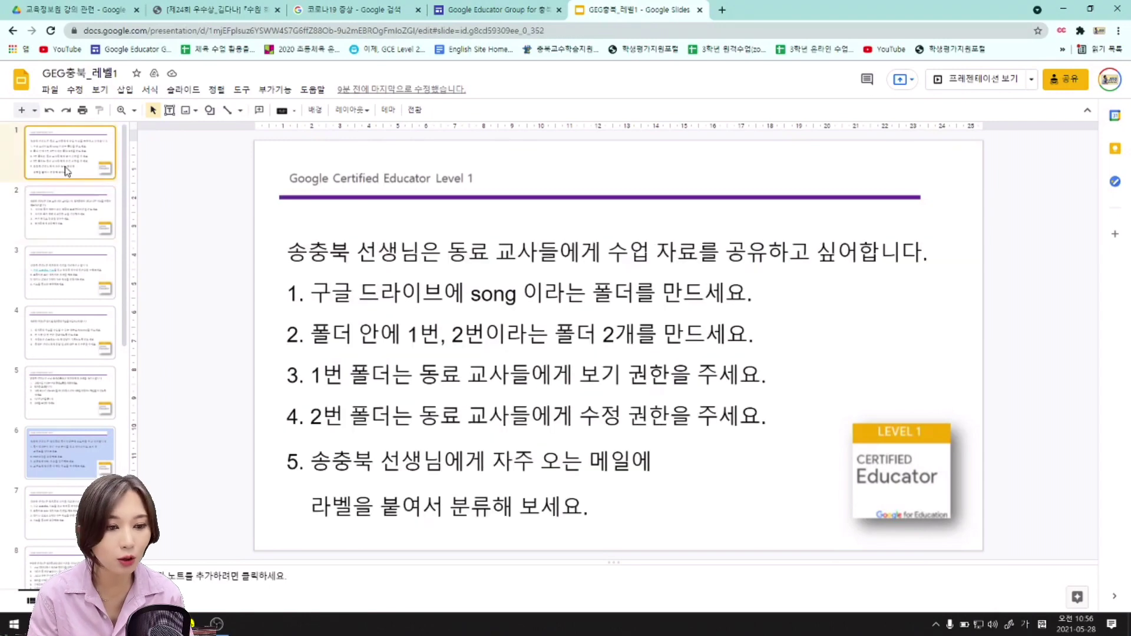
pyautogui.click(76, 447)
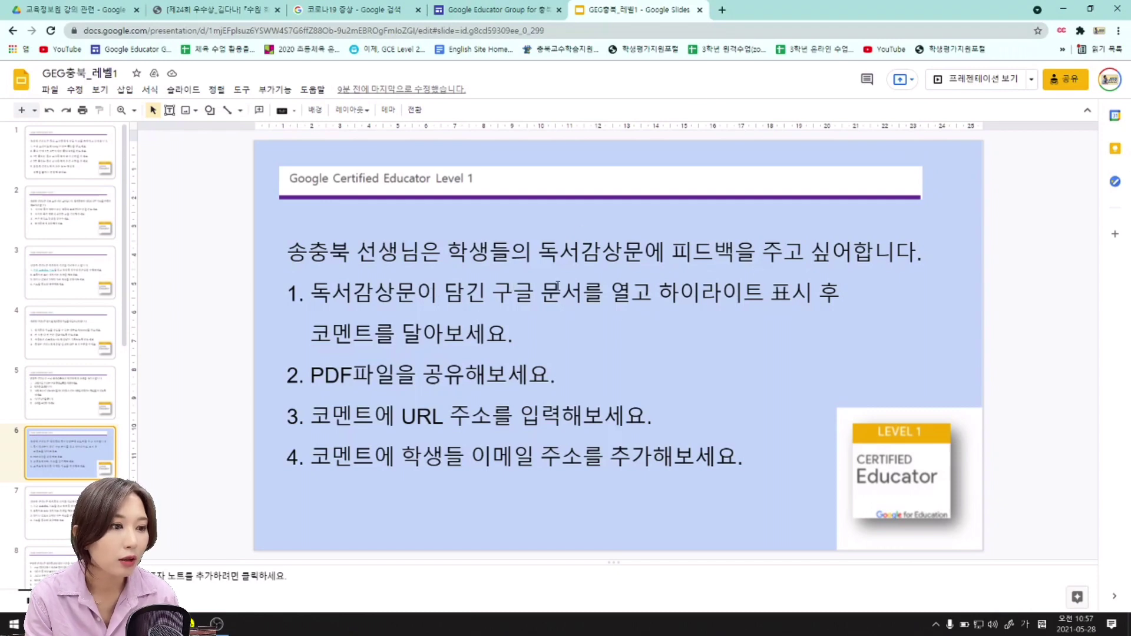
# Select the word 독서감상문에 in the task text, deselect it, and open a new browser tab.
pyautogui.doubleClick(591, 252)
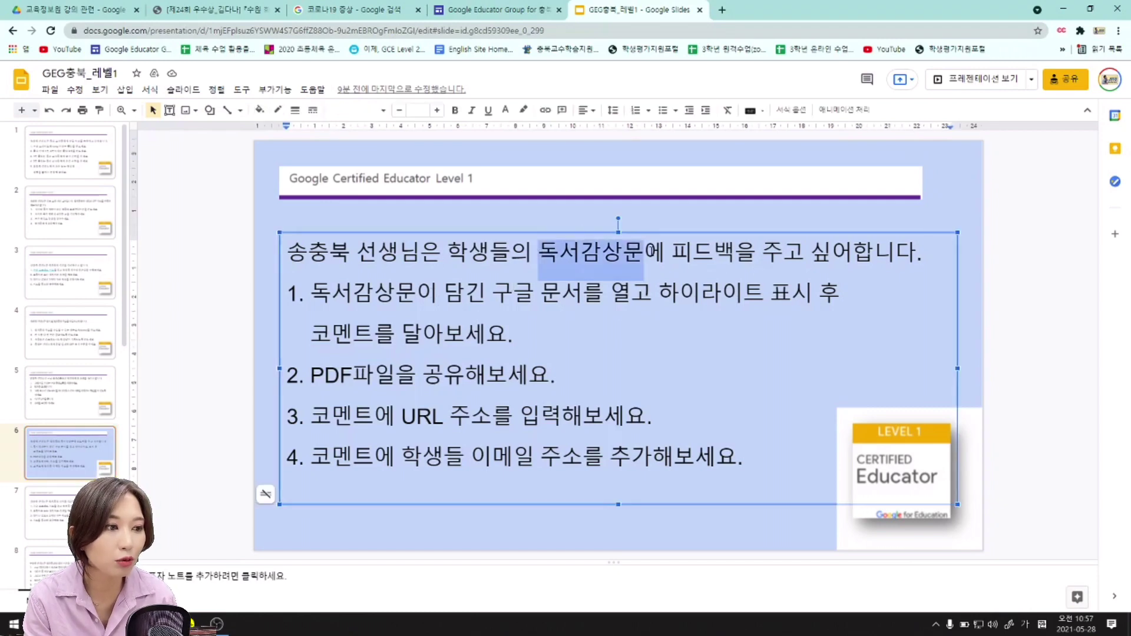
pyautogui.click(649, 252)
pyautogui.click(1025, 241)
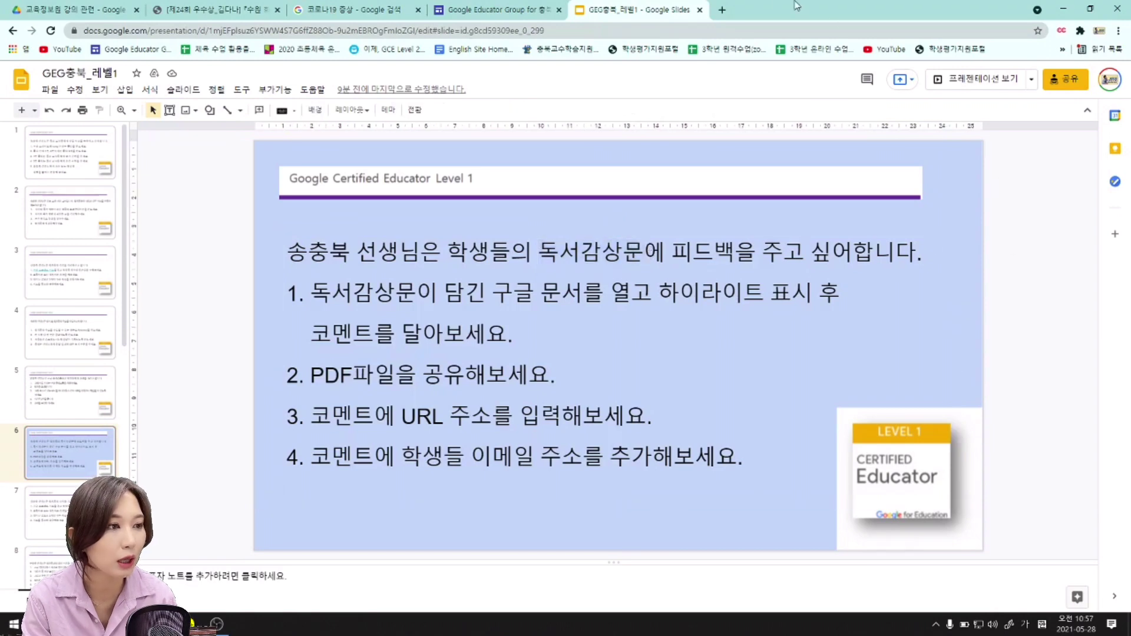
pyautogui.click(722, 10)
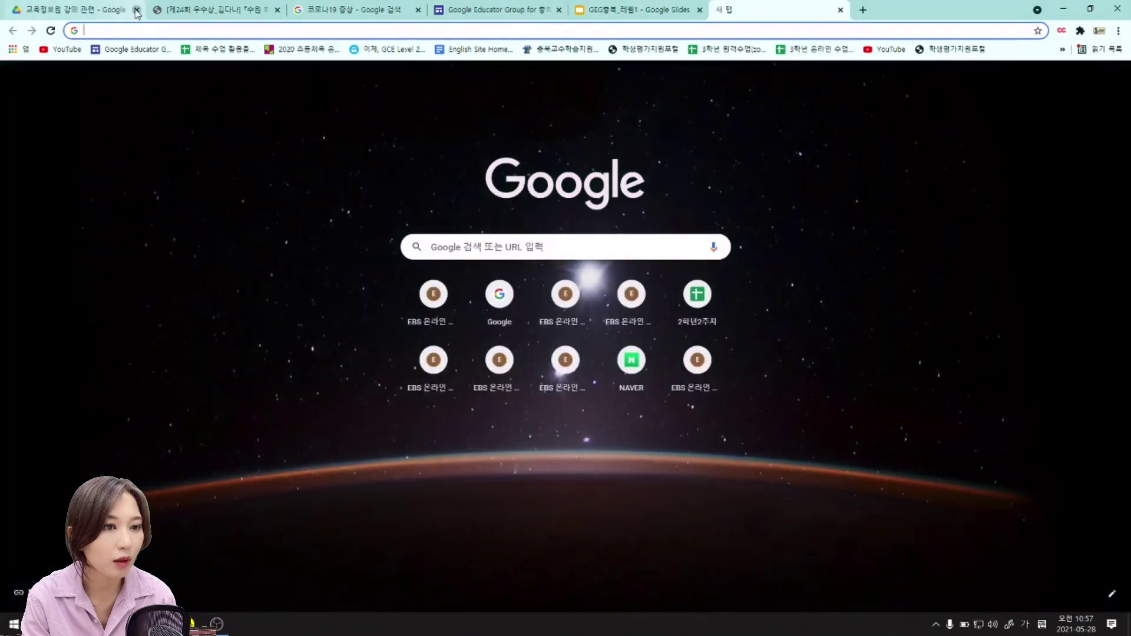
# Close the first browser tab and switch to the other Google account.
pyautogui.click(137, 10)
pyautogui.click(1111, 89)
pyautogui.click(1031, 252)
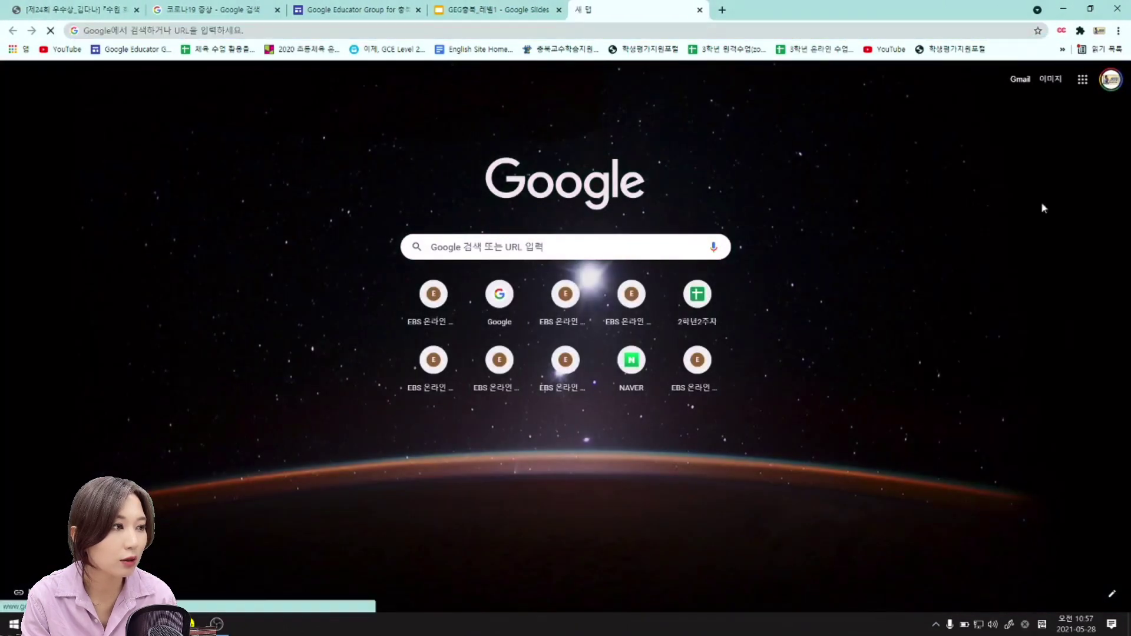
# Open Drive and the 독서감상문 document inside the 교육정보원 강의 관련 folder.
pyautogui.click(1082, 78)
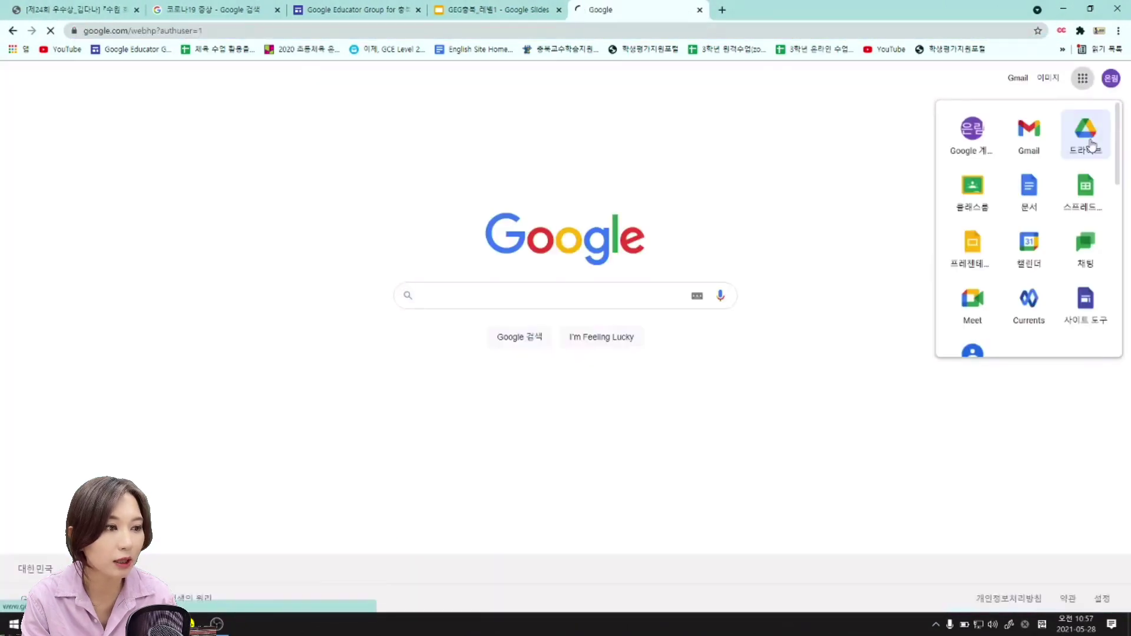
pyautogui.click(1089, 131)
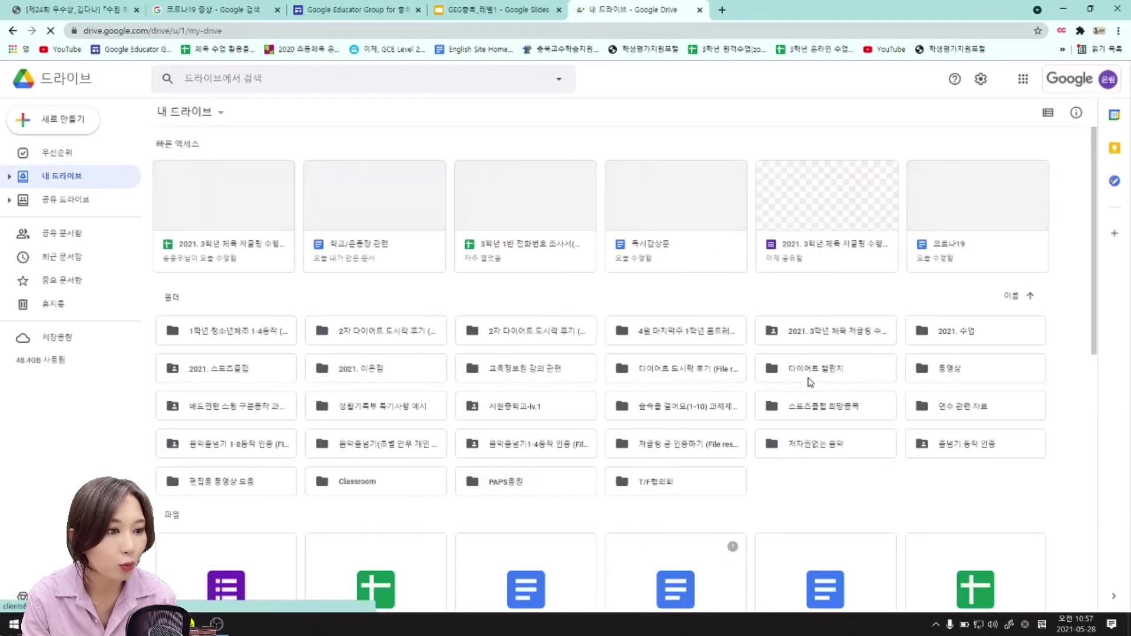
pyautogui.doubleClick(518, 373)
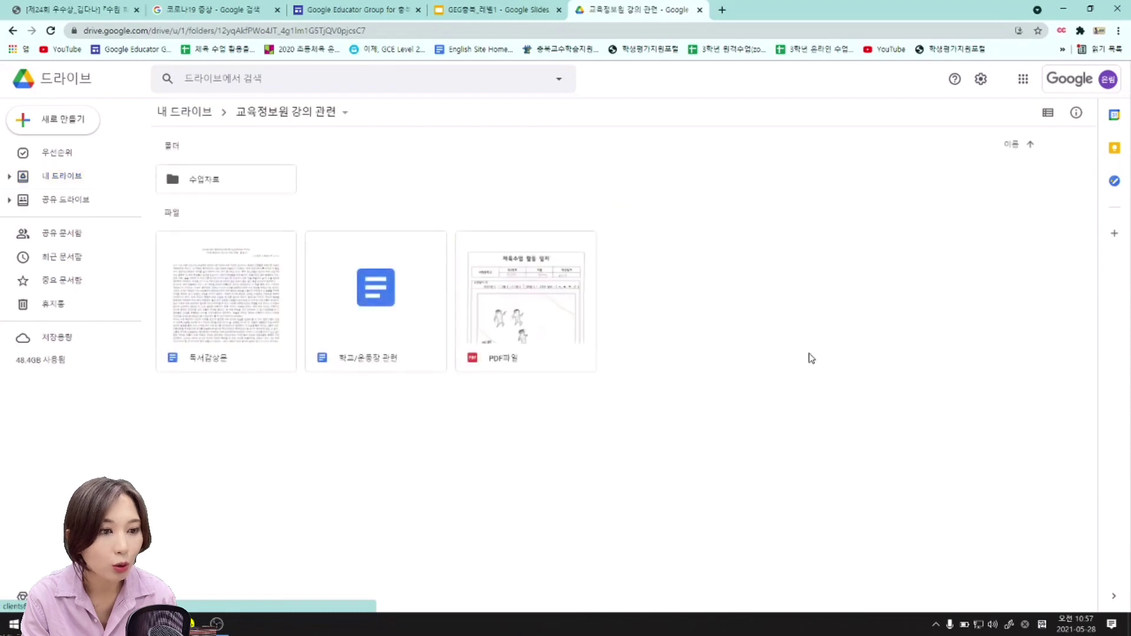
pyautogui.doubleClick(236, 297)
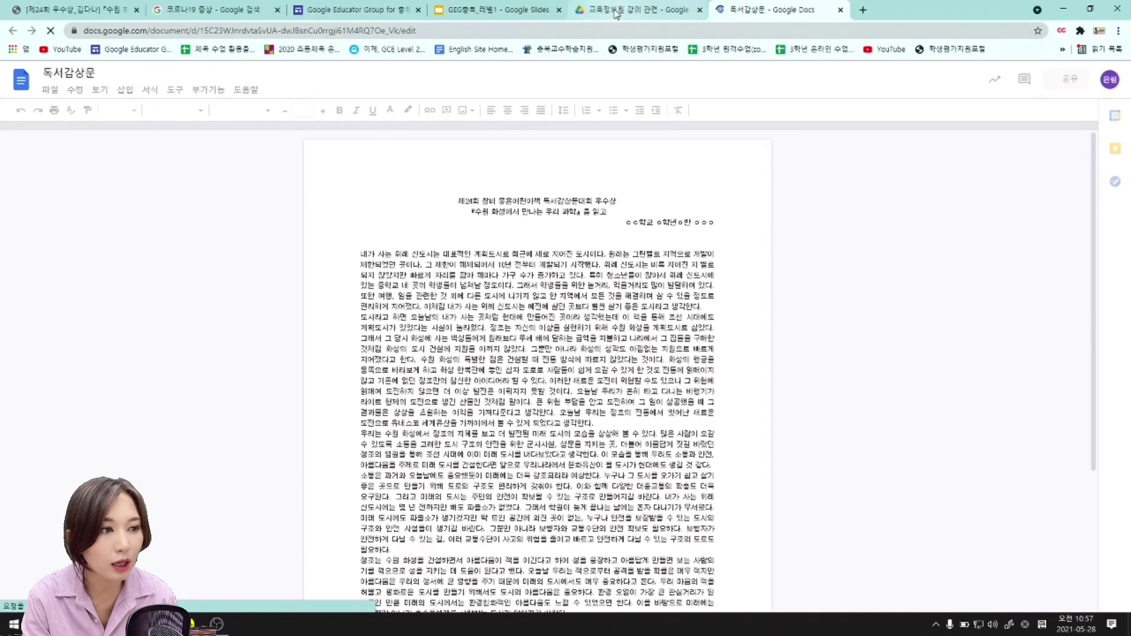
# Check the Drive folder and the slide's task, then return to the 독서감상문 document.
pyautogui.click(615, 10)
pyautogui.click(506, 10)
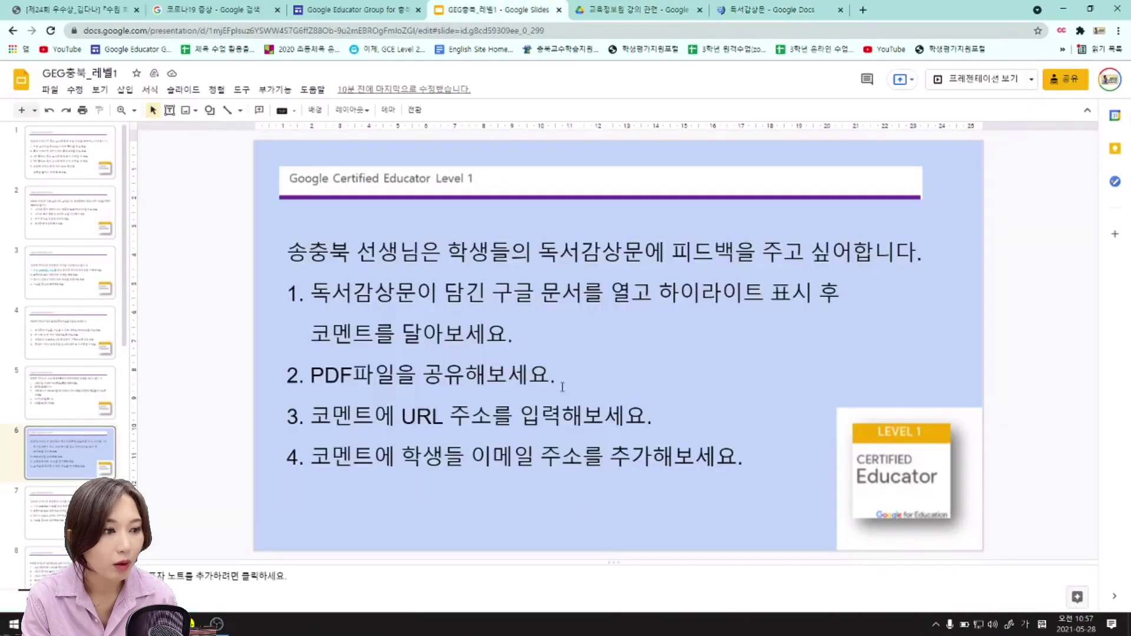
pyautogui.click(607, 333)
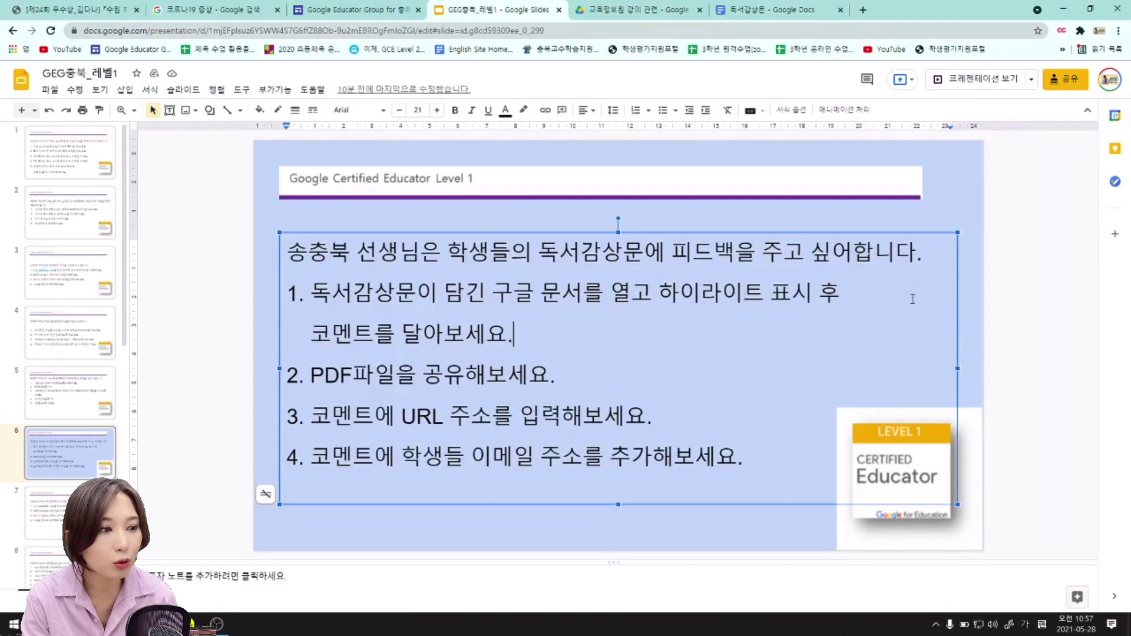
pyautogui.click(1026, 275)
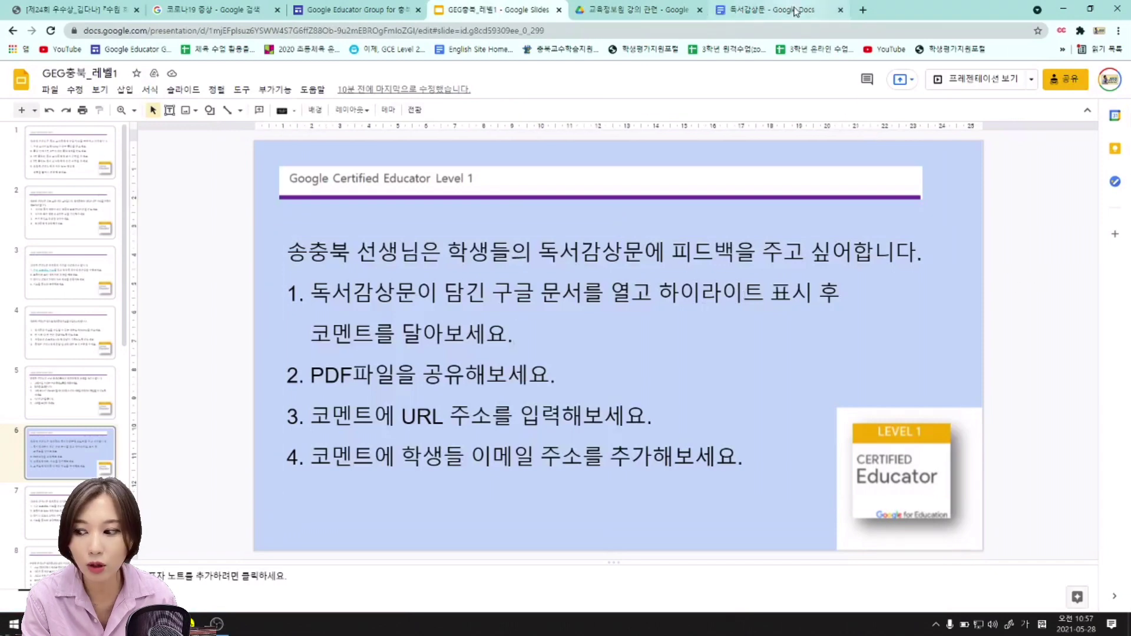
pyautogui.click(795, 13)
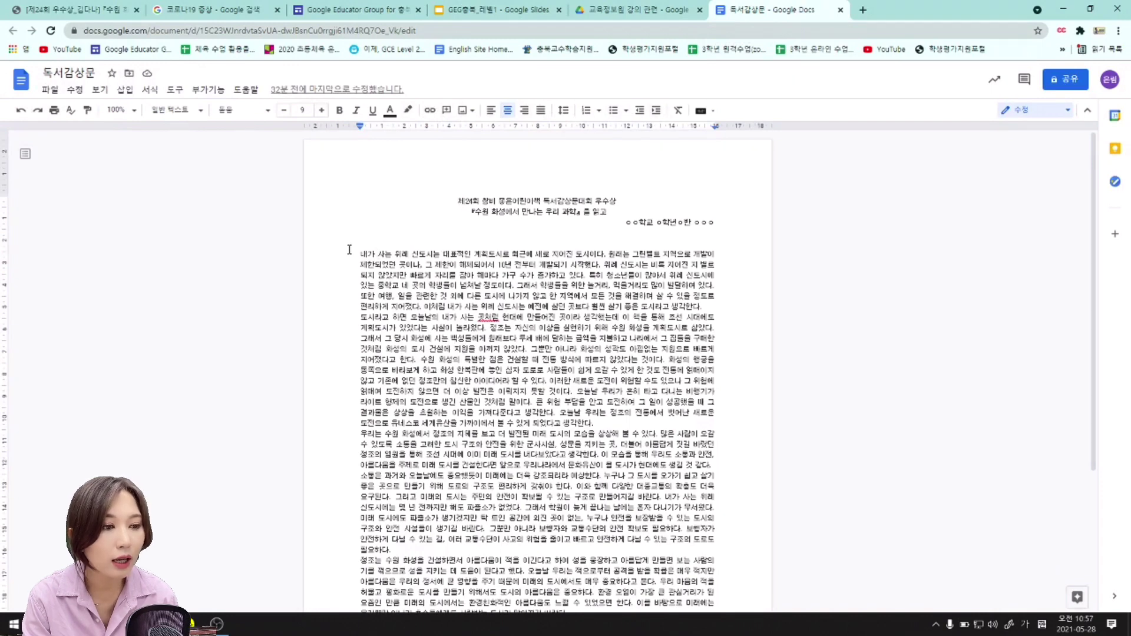
# Highlight the first two sentences of the body text in yellow.
pyautogui.moveTo(367, 254); pyautogui.dragTo(532, 260)
pyautogui.click(458, 255)
pyautogui.moveTo(350, 254); pyautogui.dragTo(602, 260)
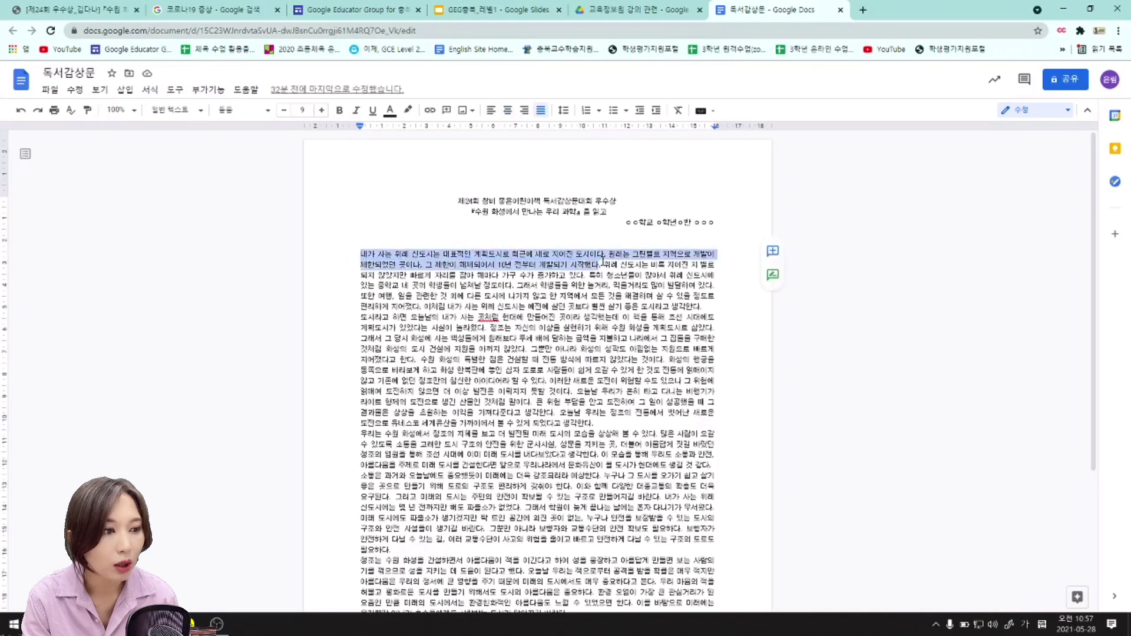
pyautogui.click(411, 114)
pyautogui.click(453, 171)
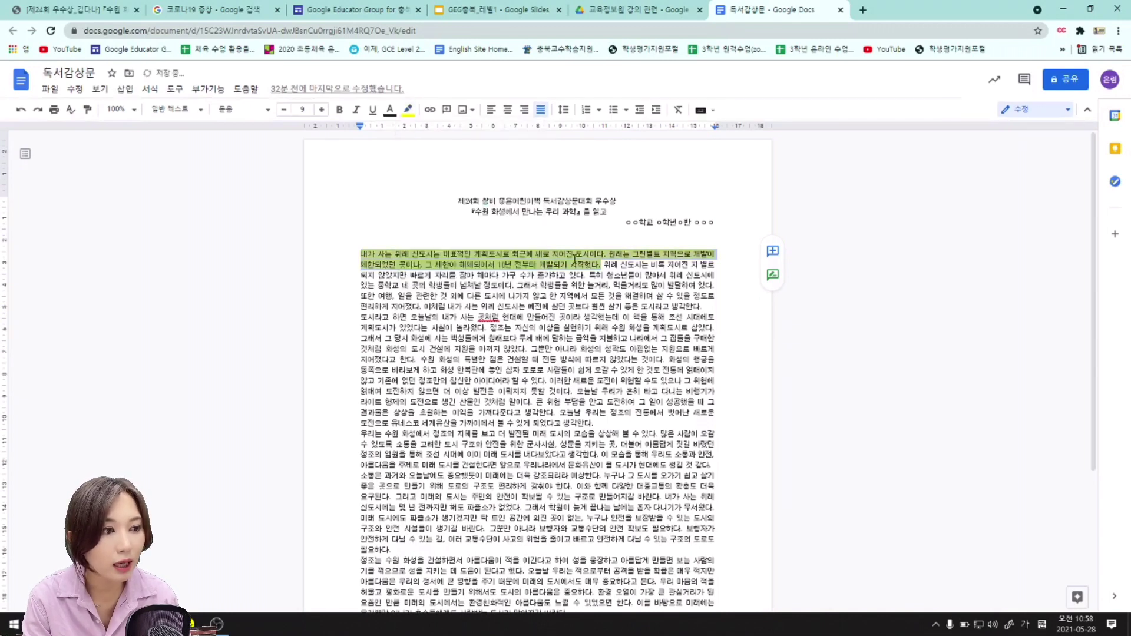
pyautogui.press('Left')
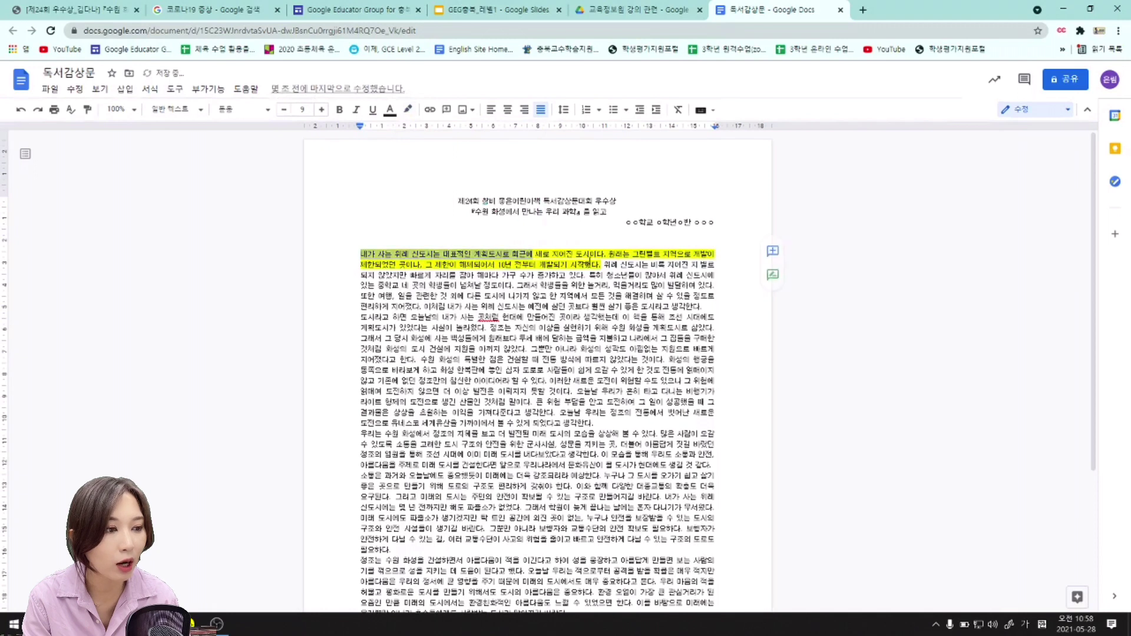
# Select the highlighted opening sentences again.
pyautogui.doubleClick(614, 265)
pyautogui.click(611, 280)
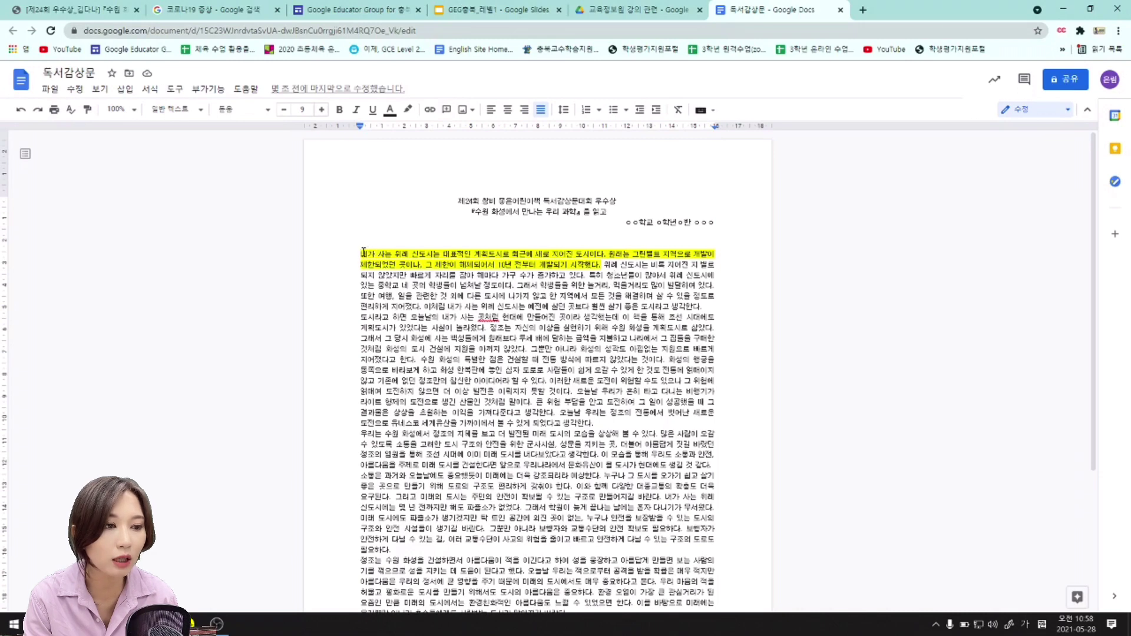
pyautogui.moveTo(362, 255); pyautogui.dragTo(600, 265)
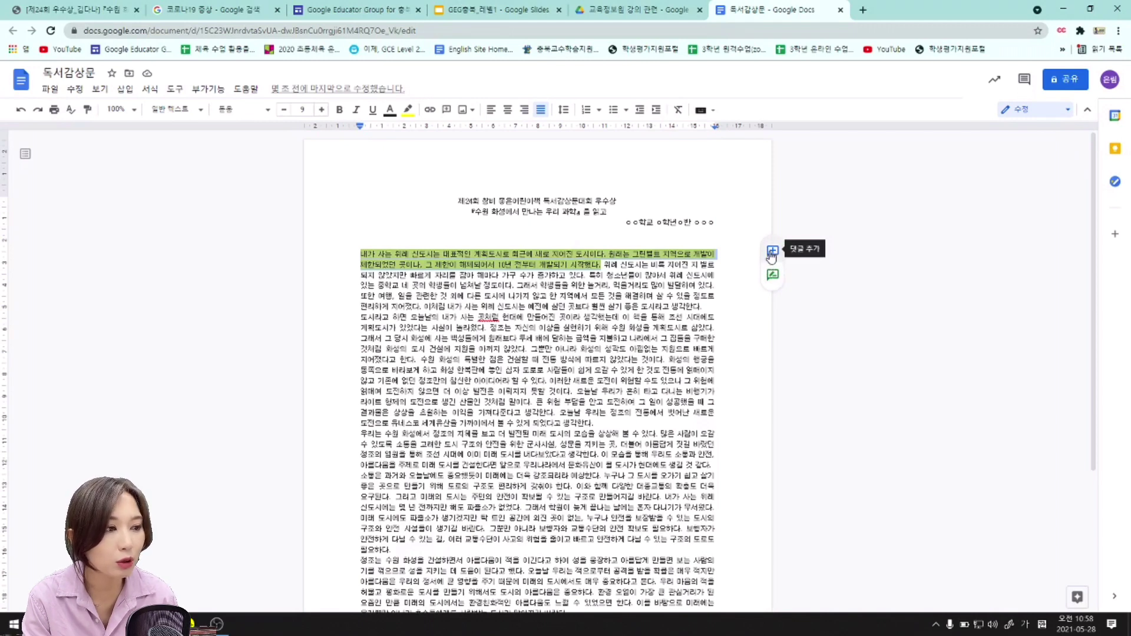
# Post the comment '코멘트를 달아보겠스니다.' on the highlighted sentences and check the Slides task list.
pyautogui.click(772, 253)
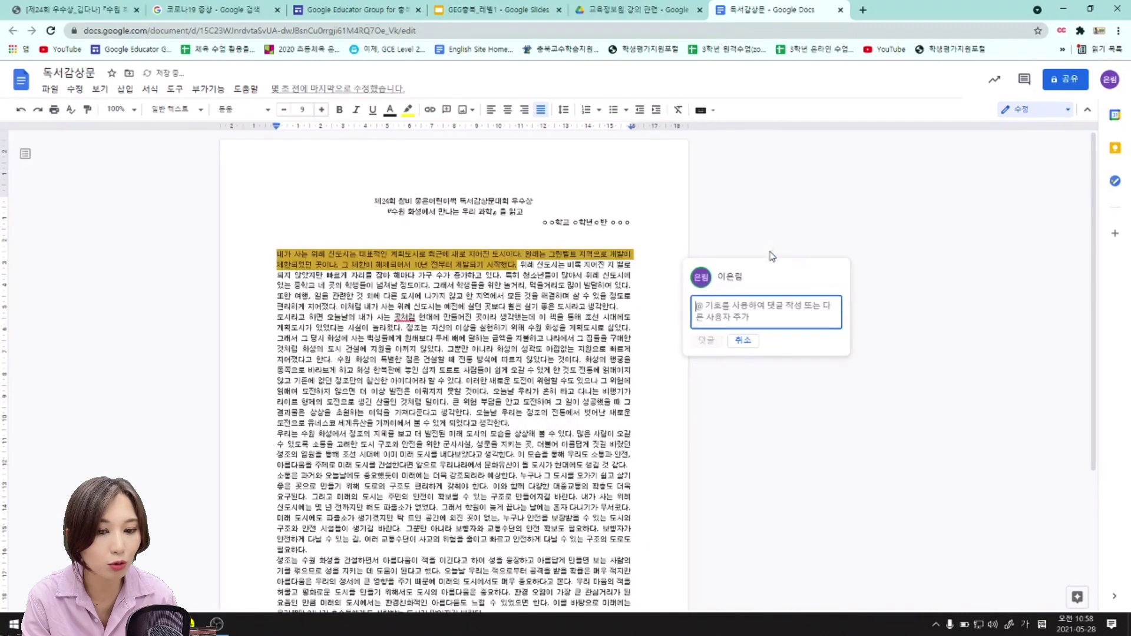
pyautogui.click(504, 11)
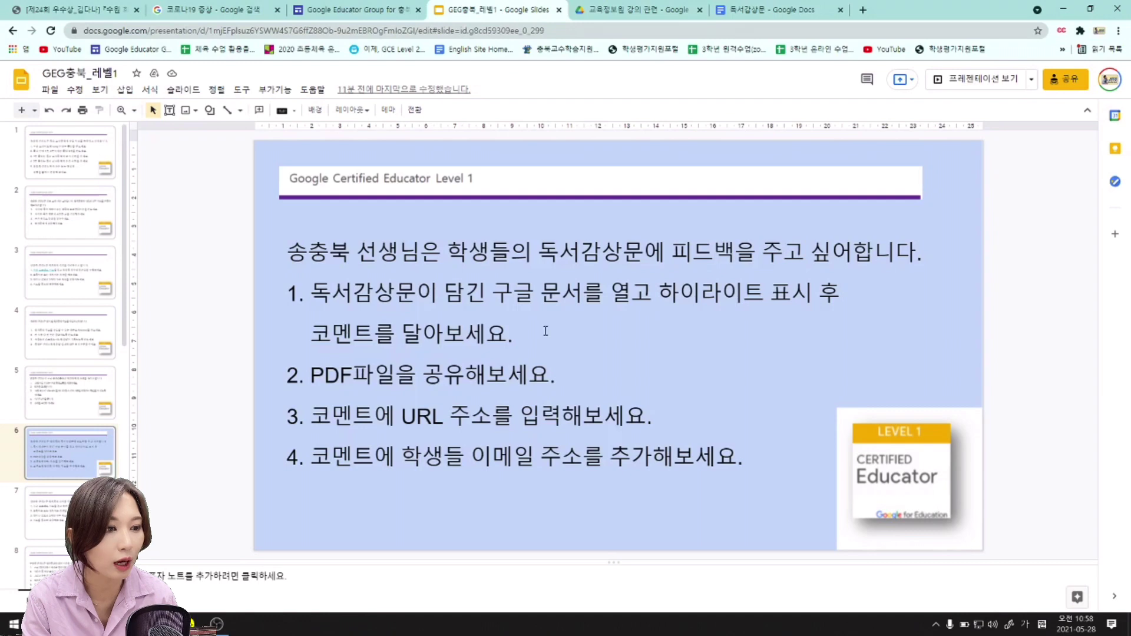
pyautogui.click(763, 9)
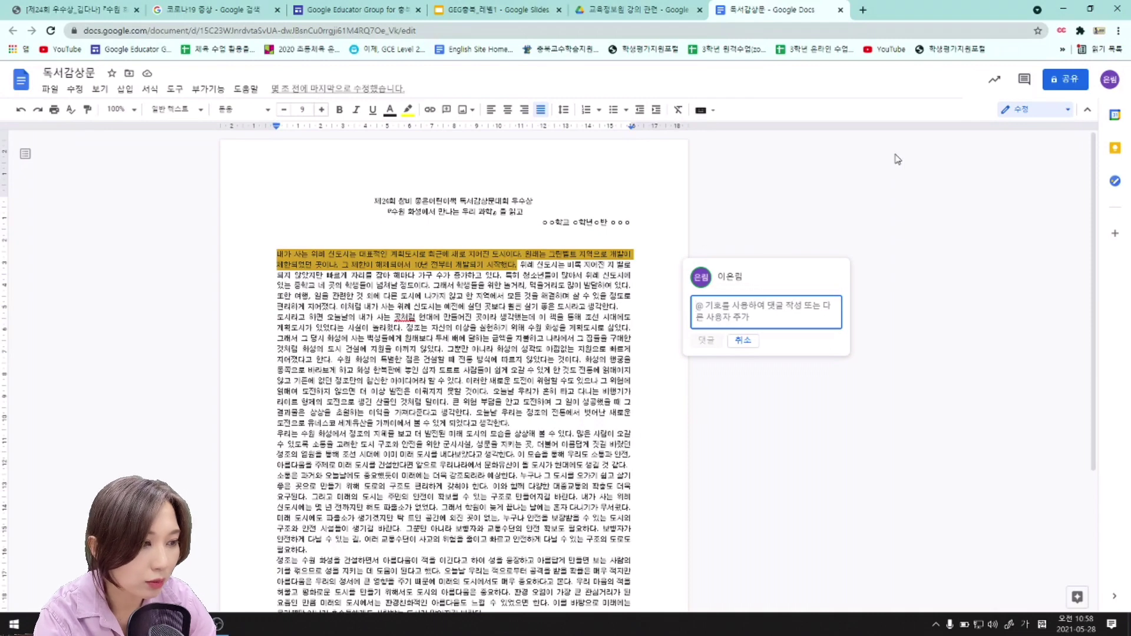
pyautogui.write('코멘트를 달')
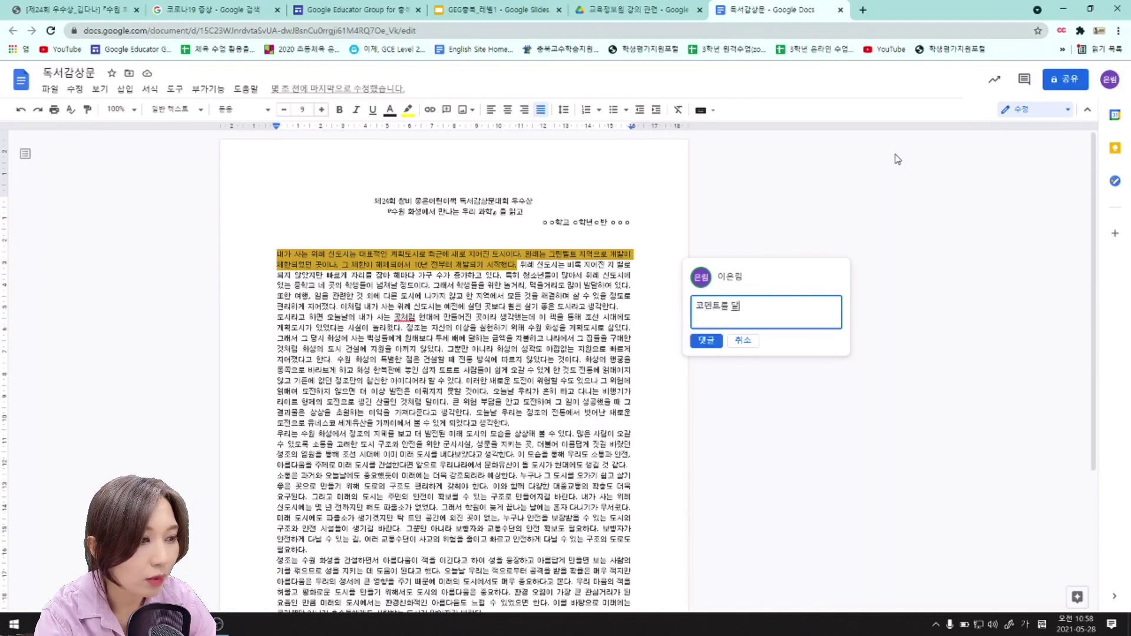
pyautogui.write('아보겠스')
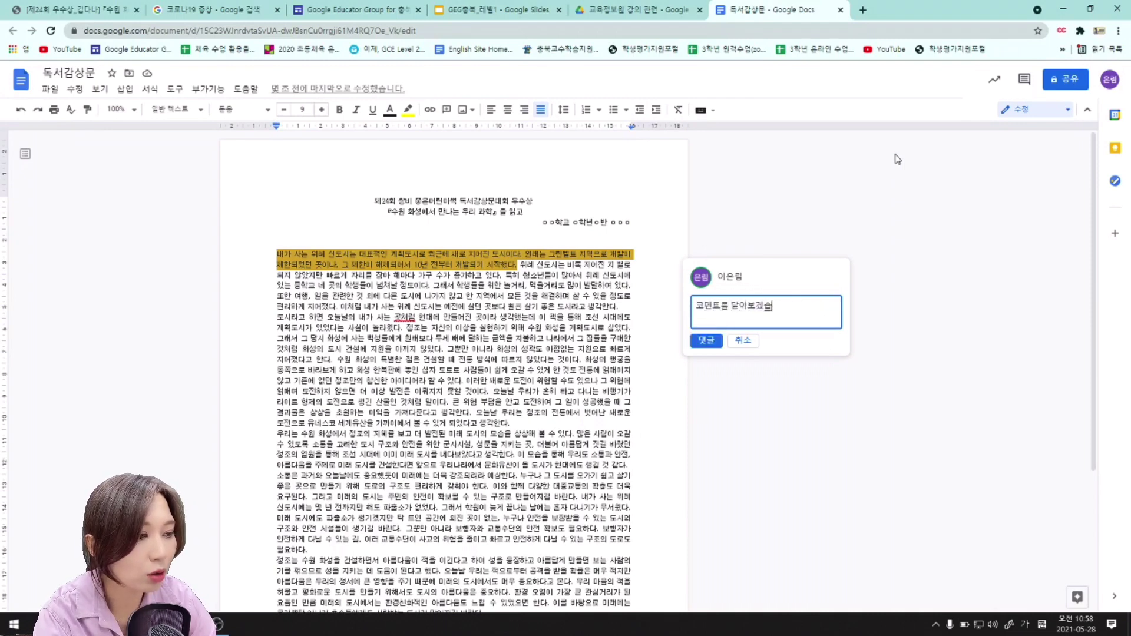
pyautogui.write('니다.')
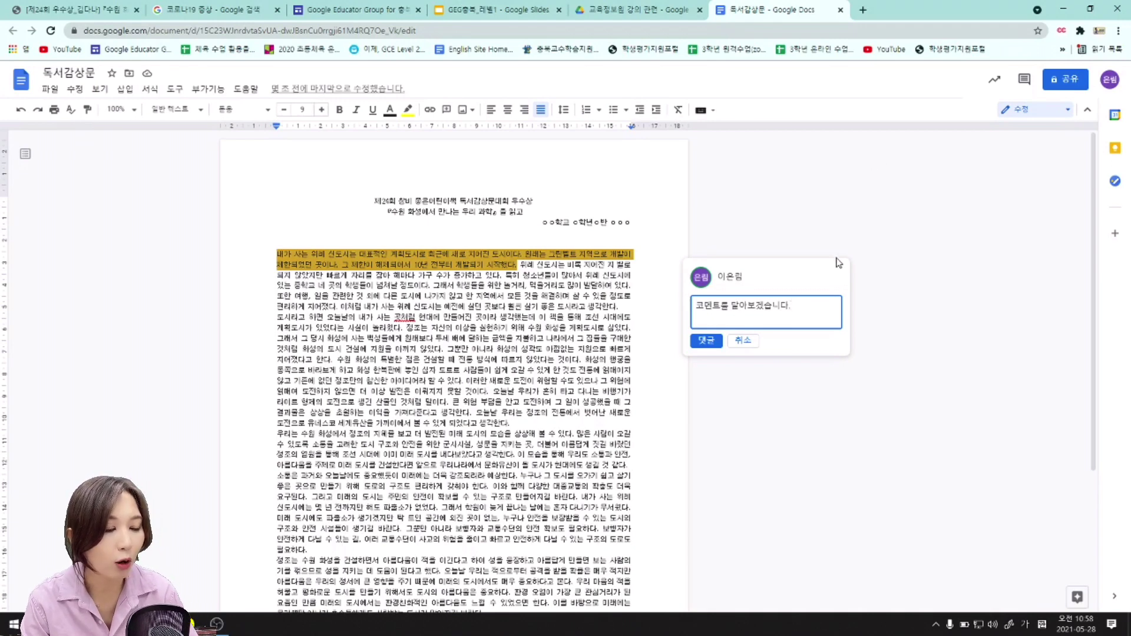
pyautogui.click(706, 340)
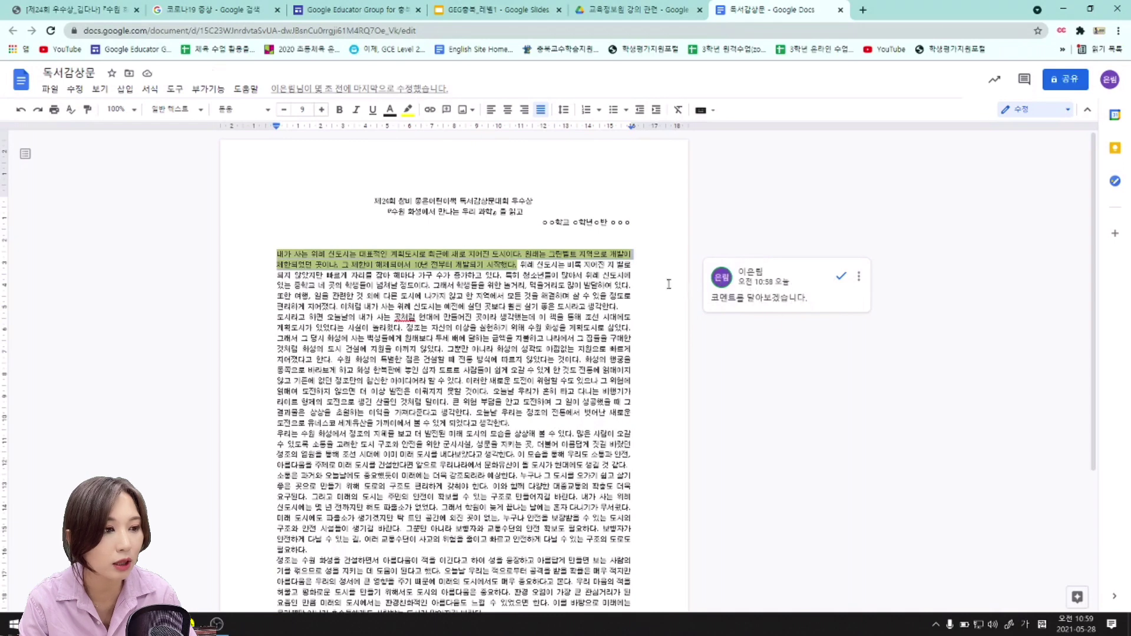
pyautogui.click(488, 10)
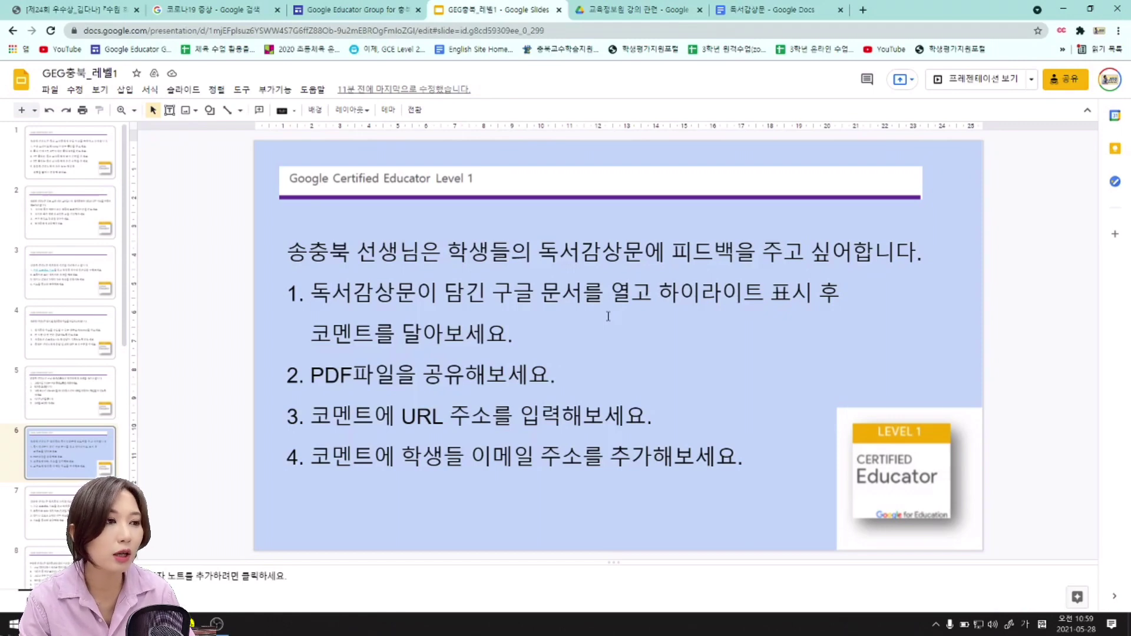
# Return to the book report and place the cursor on the blank line after the last paragraph.
pyautogui.click(778, 10)
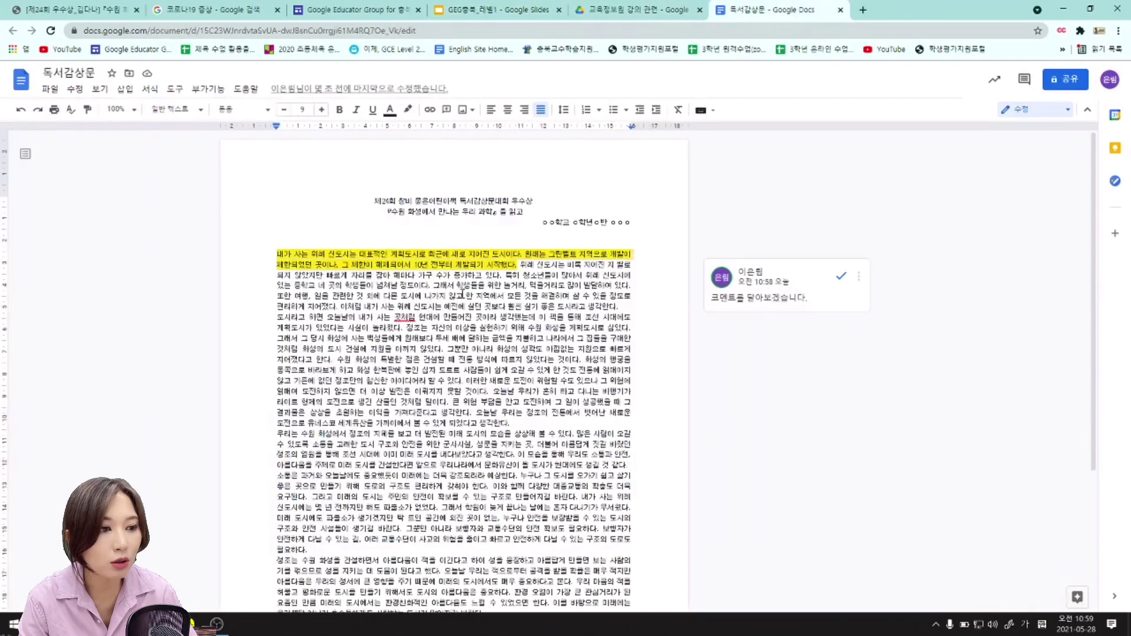
pyautogui.hotkey('ctrl', 'a')
pyautogui.click(479, 423)
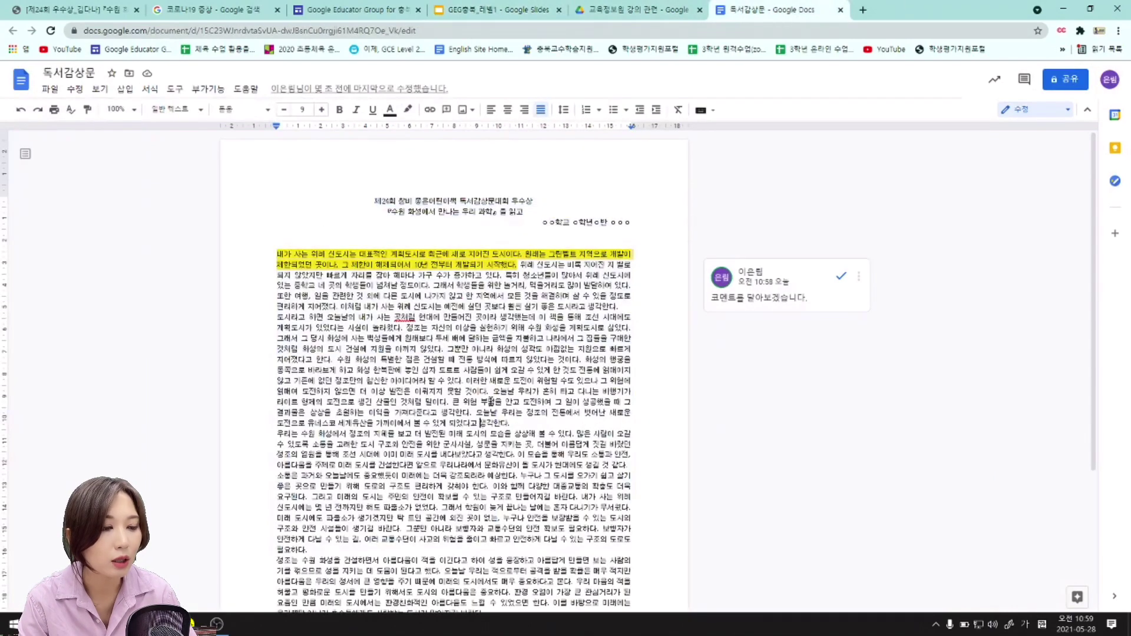
pyautogui.scroll(-3, 506, 487)
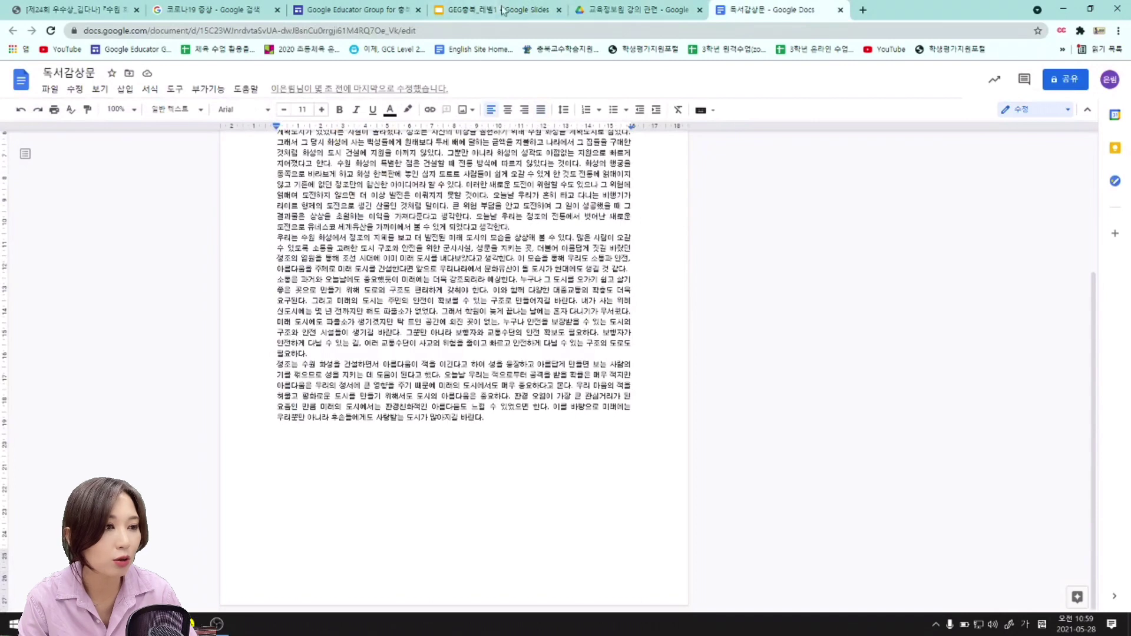
pyautogui.click(481, 10)
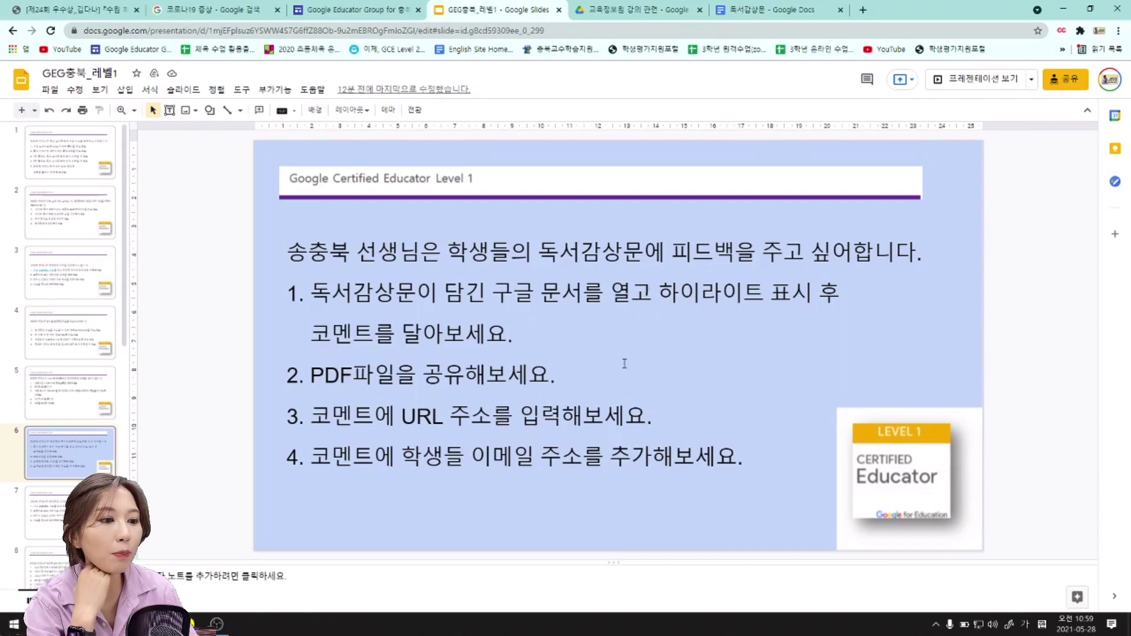
pyautogui.click(760, 13)
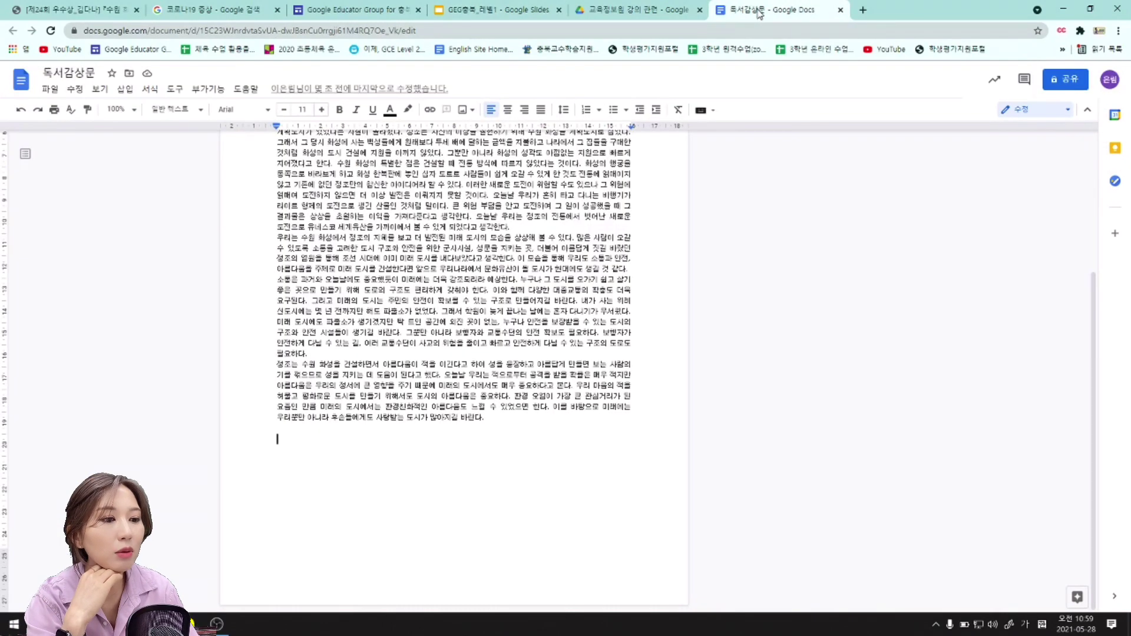
pyautogui.click(422, 471)
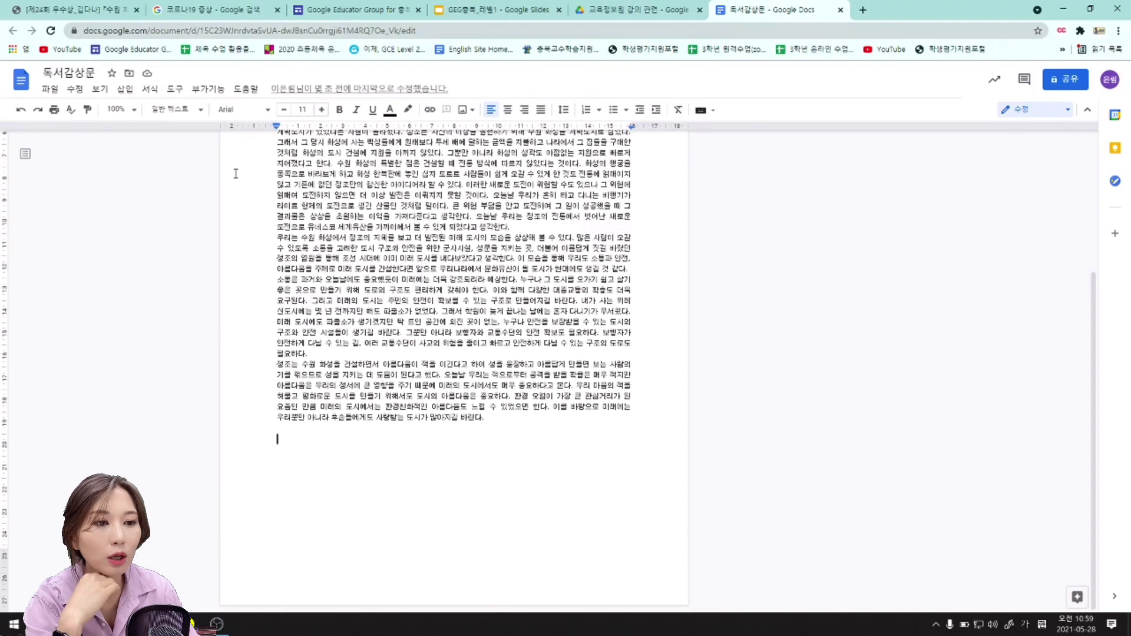
# Insert the yellow, pink and purple ball photo from Drive after the essay's last paragraph.
pyautogui.click(125, 90)
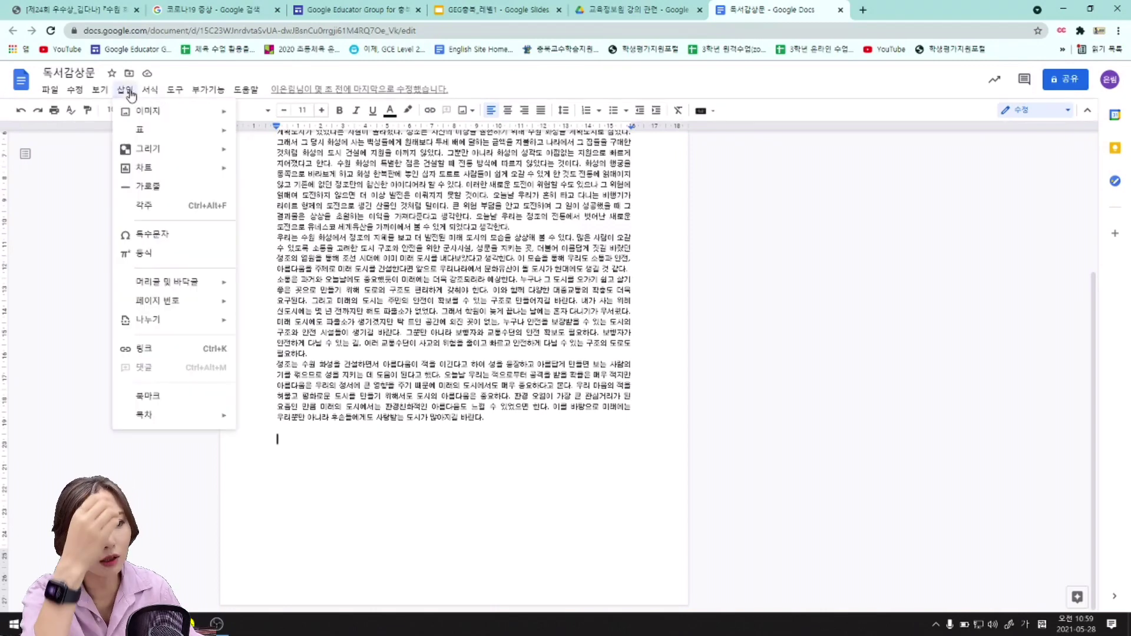
pyautogui.moveTo(208, 118)
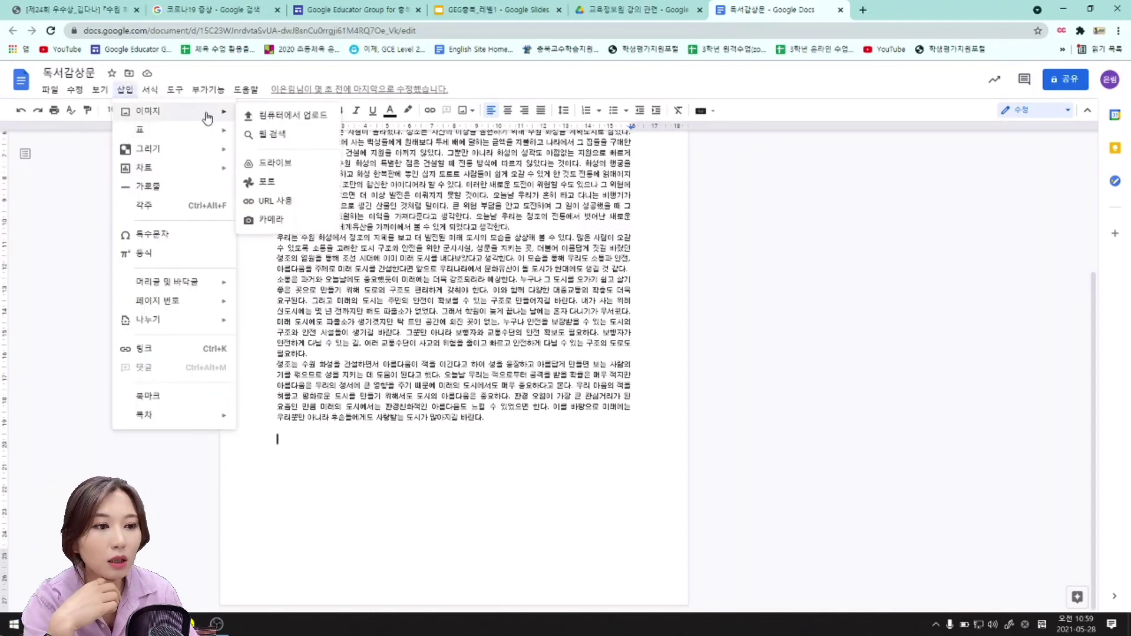
pyautogui.moveTo(209, 157)
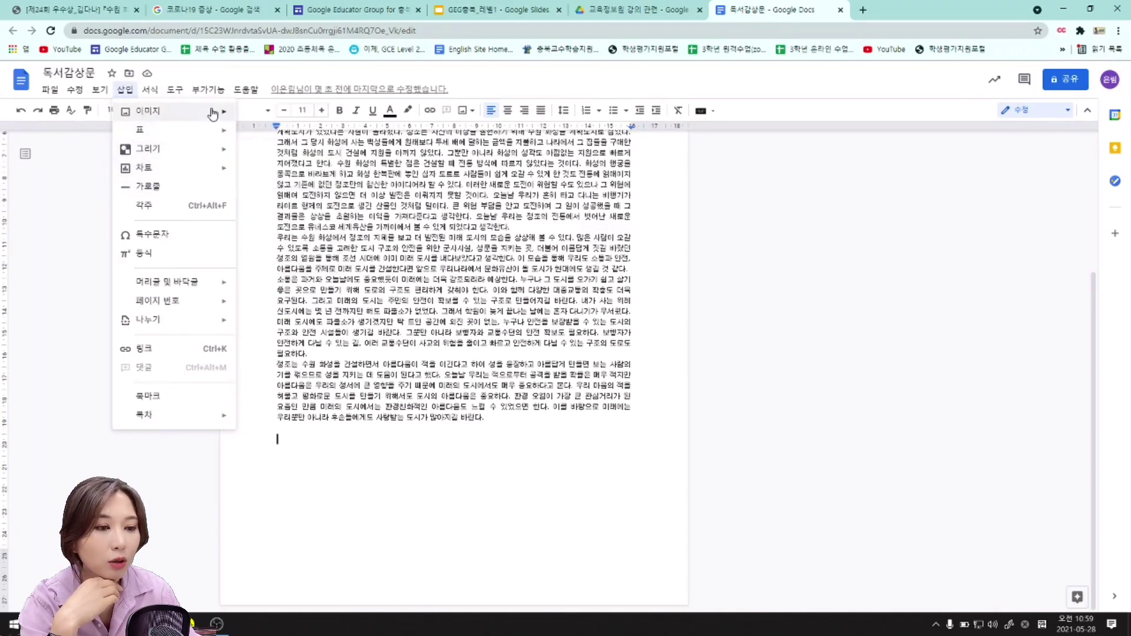
pyautogui.moveTo(218, 111)
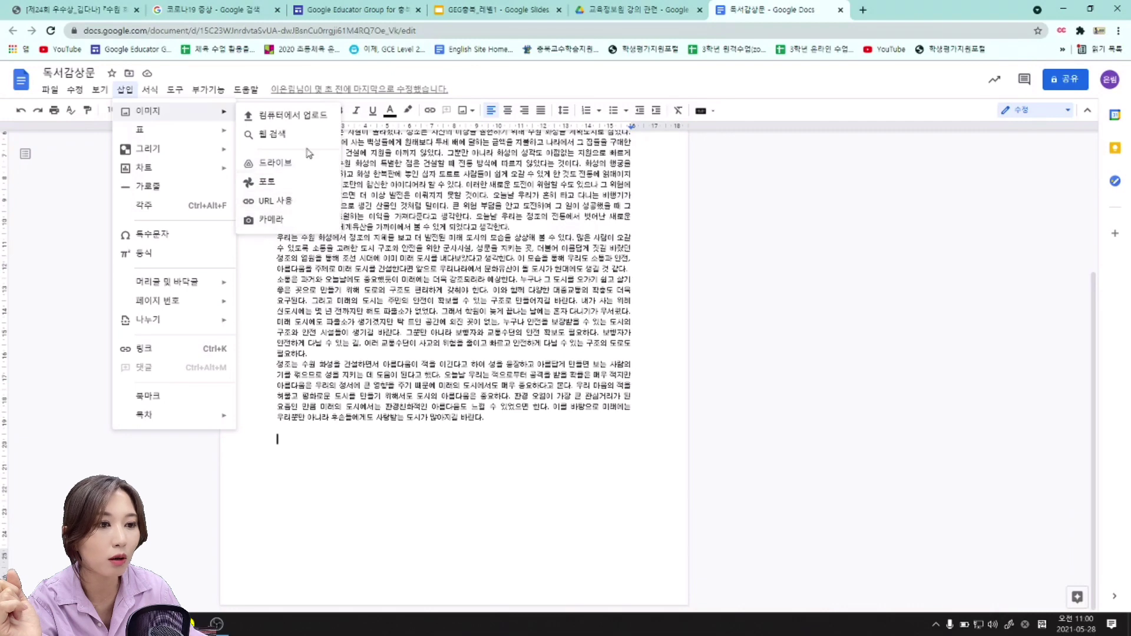
pyautogui.click(299, 164)
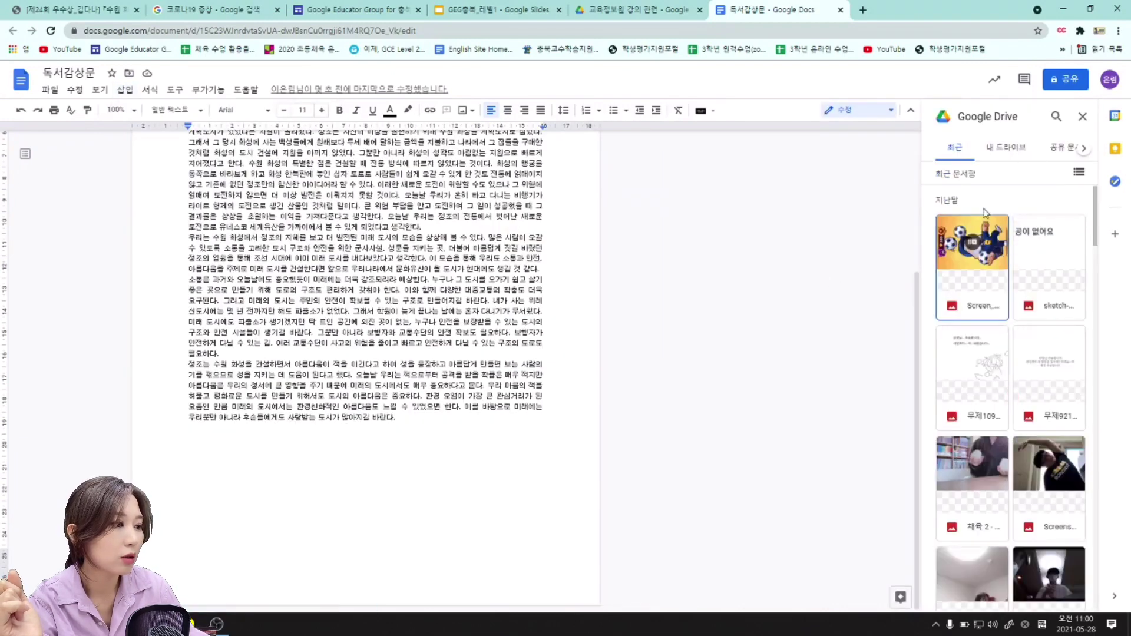
pyautogui.click(1012, 148)
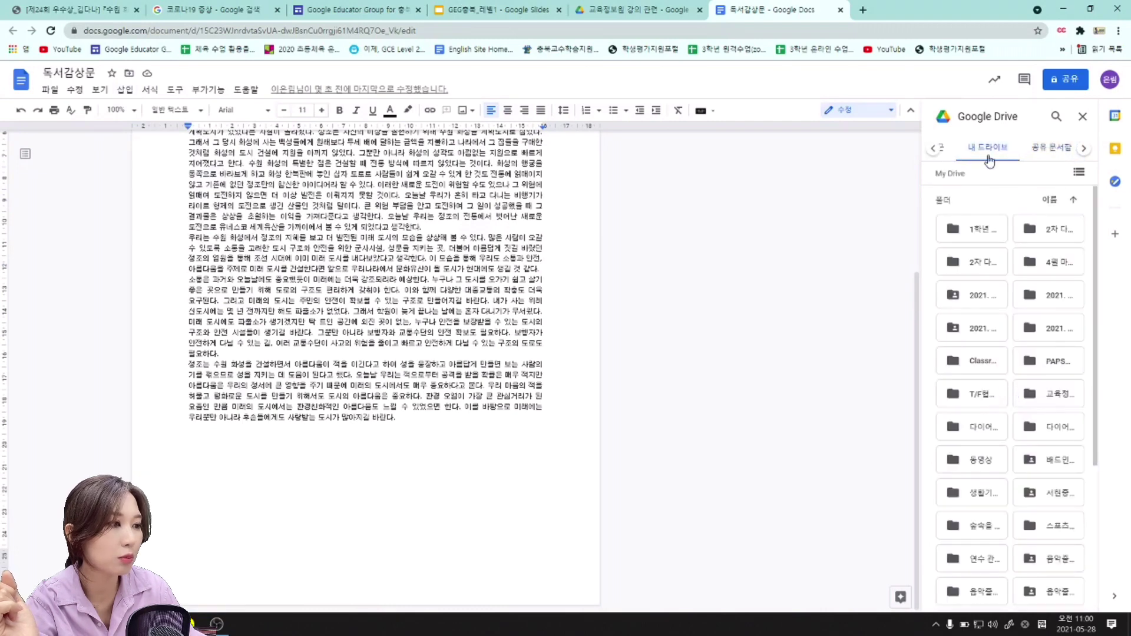
pyautogui.click(945, 149)
pyautogui.scroll(-10, 1002, 265)
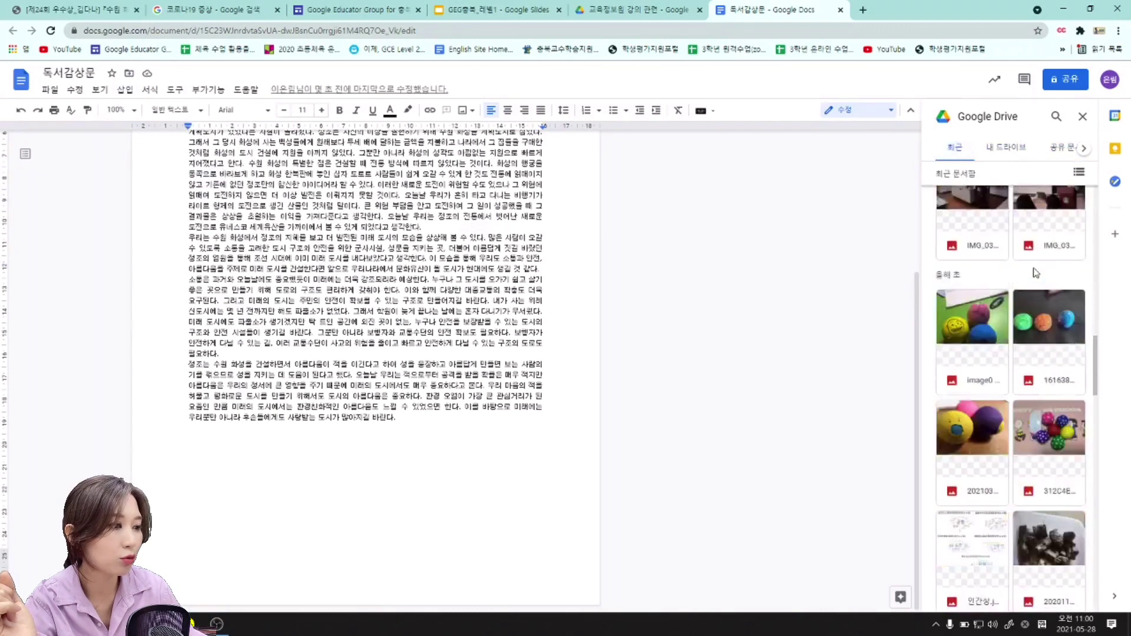
pyautogui.click(977, 307)
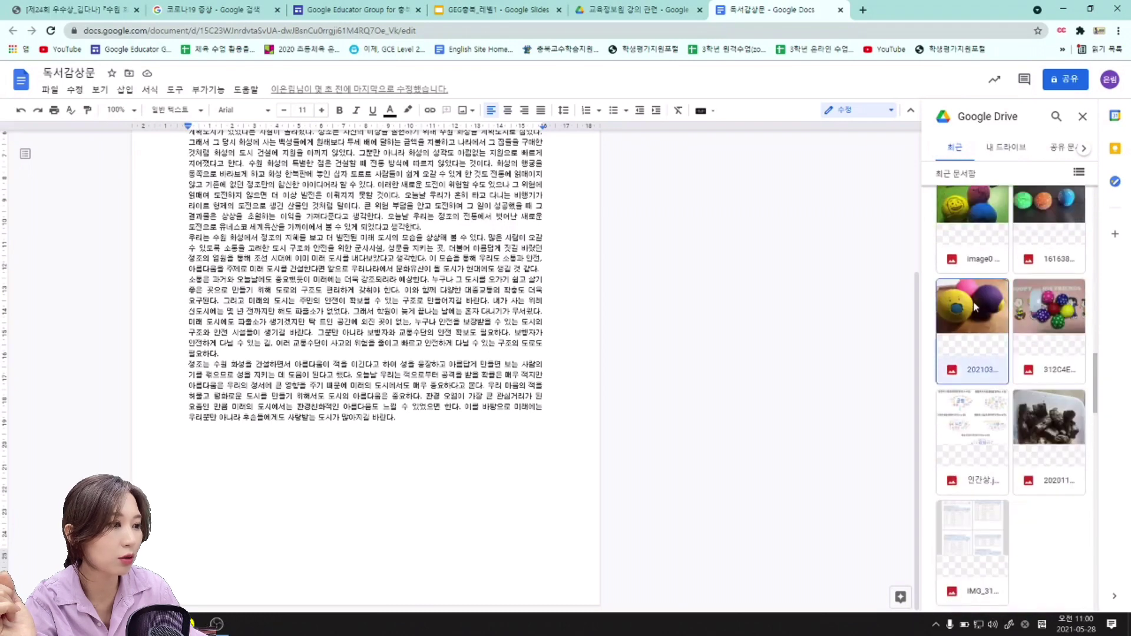
pyautogui.click(1065, 597)
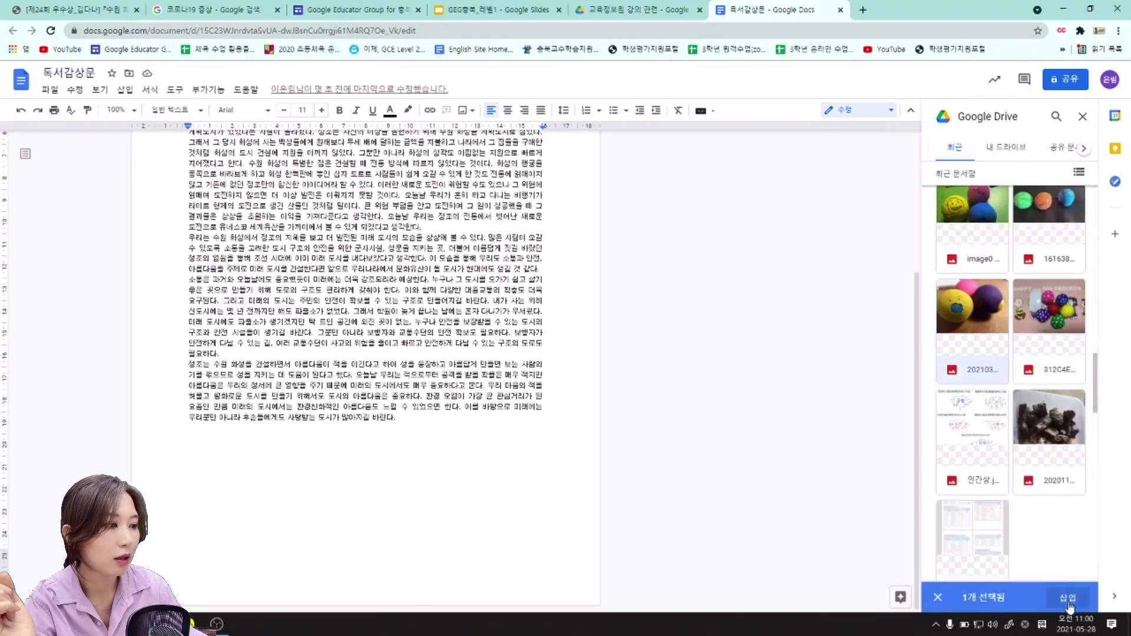
pyautogui.scroll(-1, 571, 343)
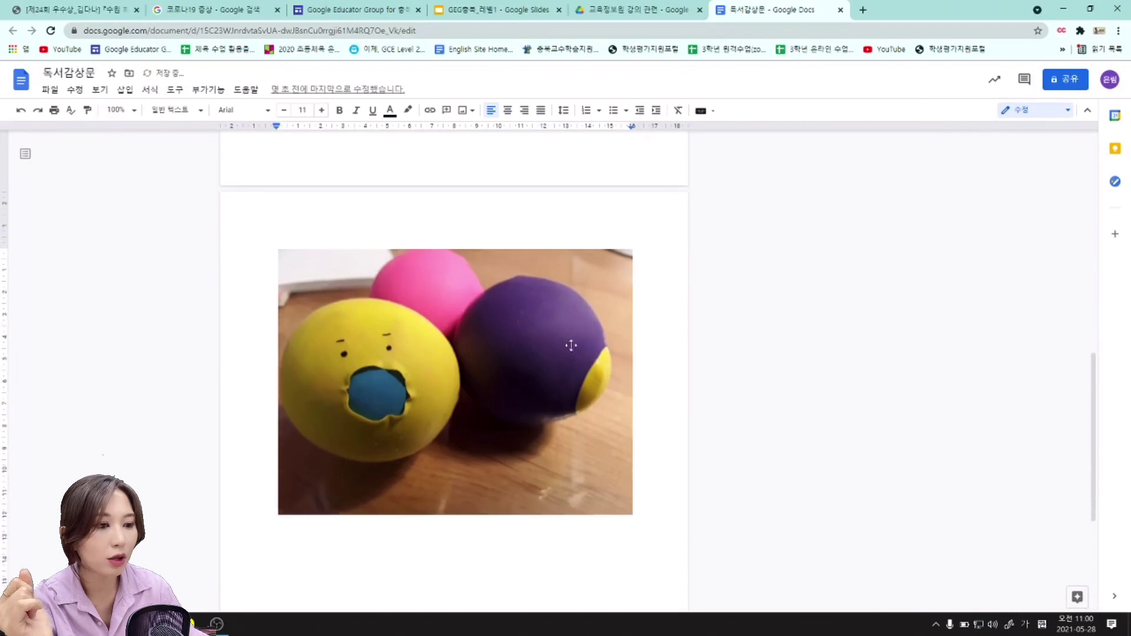
# Delete the inserted ball photo with Backspace and switch to the Slides task list.
pyautogui.click(489, 422)
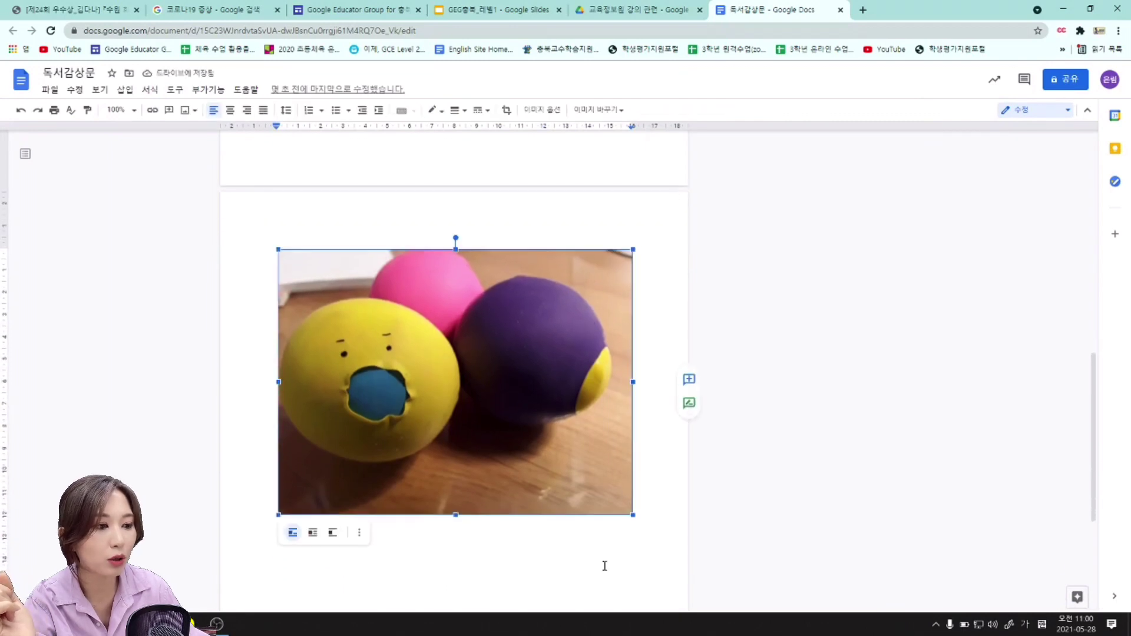
pyautogui.click(672, 524)
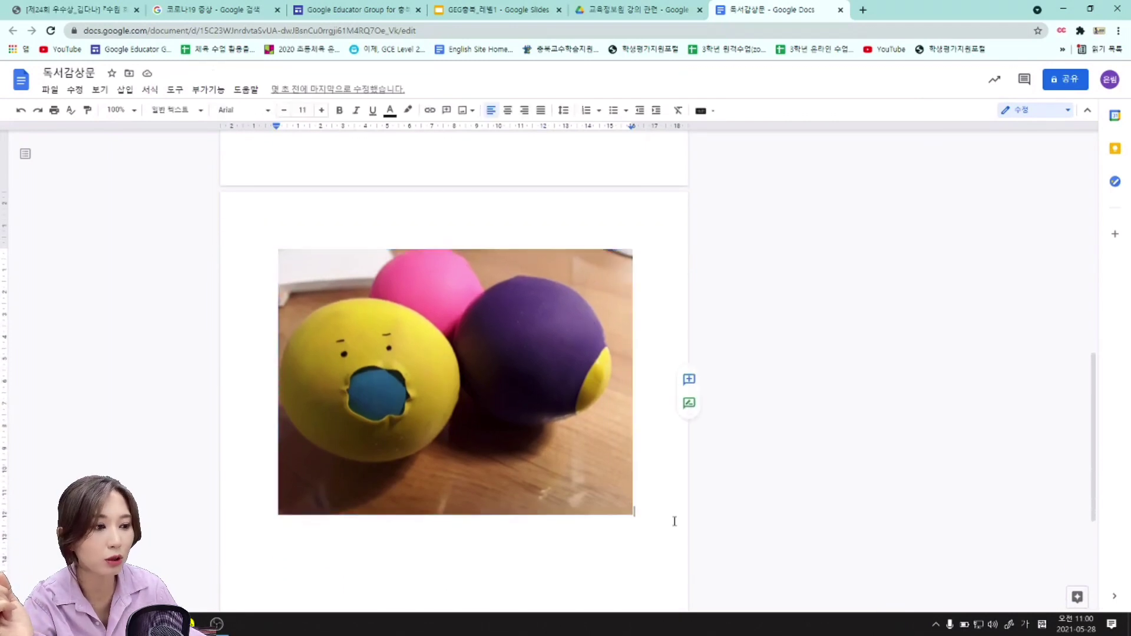
pyautogui.scroll(3, 675, 521)
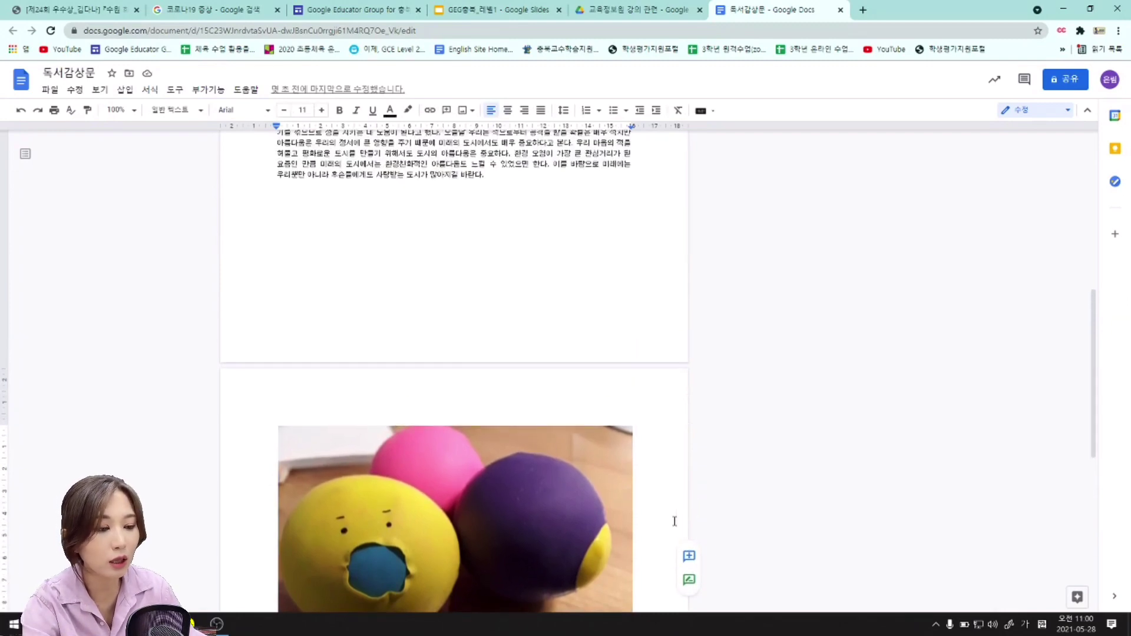
pyautogui.scroll(-3, 658, 438)
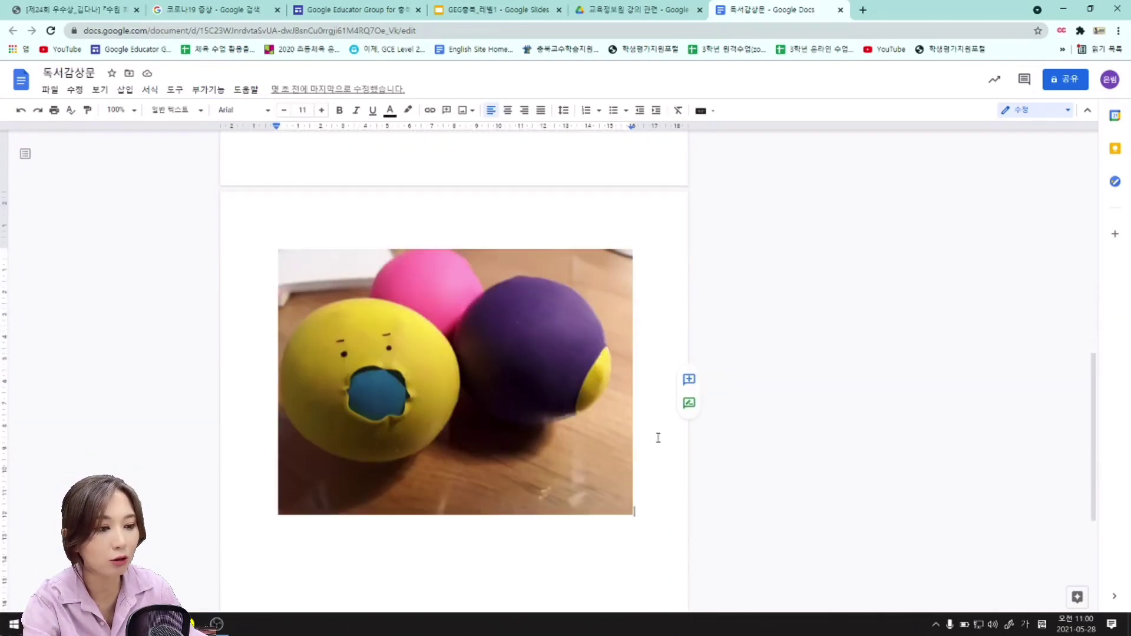
pyautogui.click(440, 401)
pyautogui.click(654, 502)
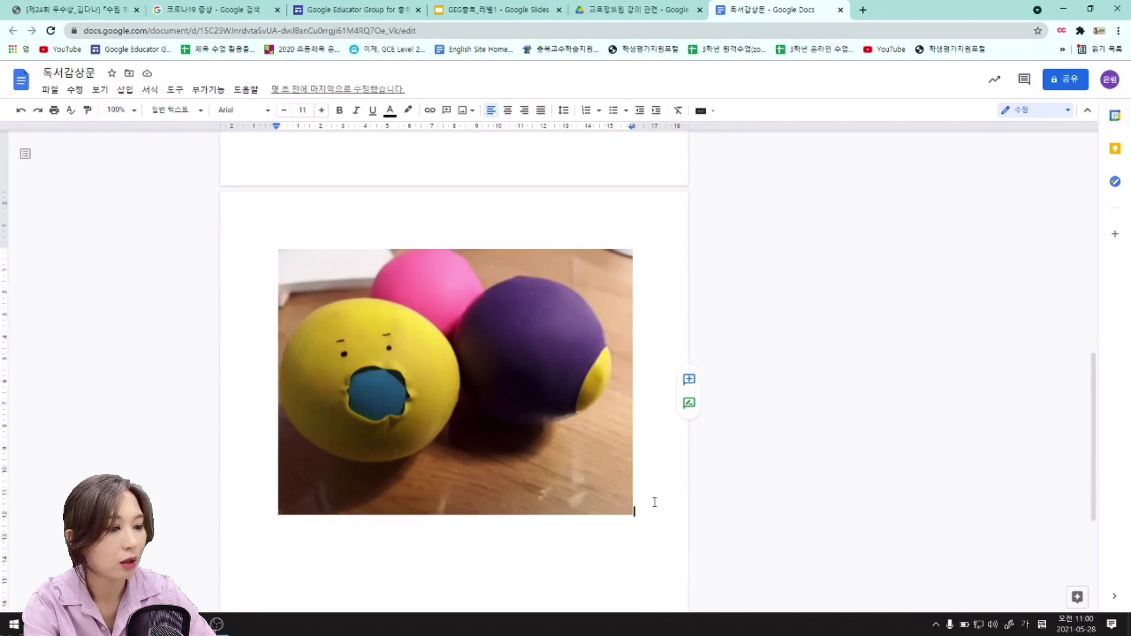
pyautogui.press('BackSpace')
pyautogui.click(465, 10)
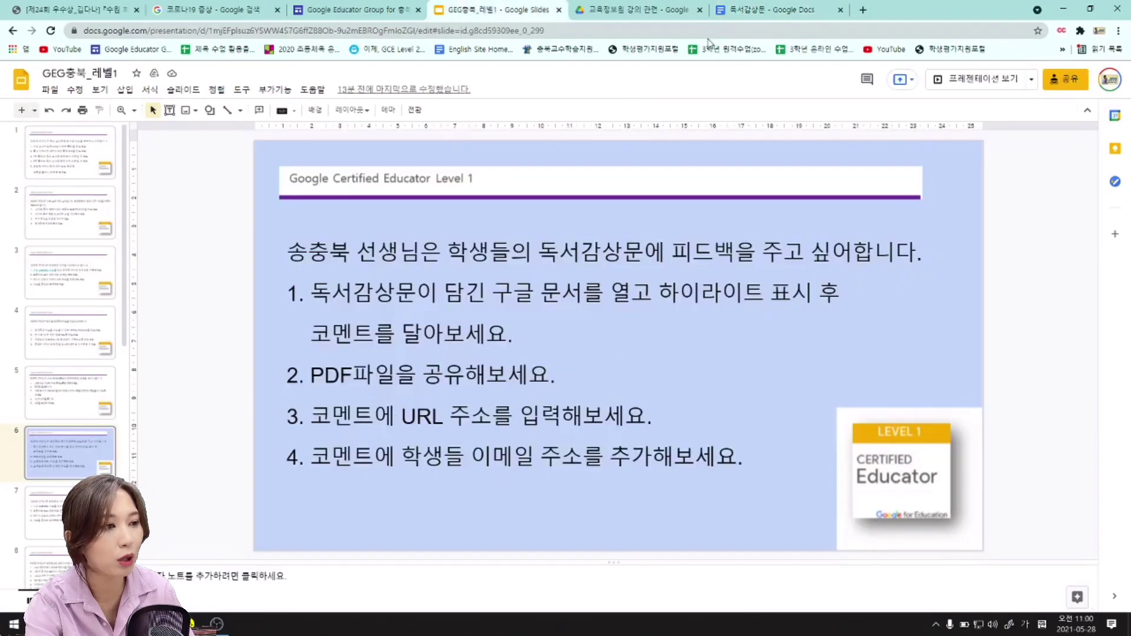
# Return briefly to the book report, then go to the 교육정보원 강의 관련 Drive folder.
pyautogui.click(745, 10)
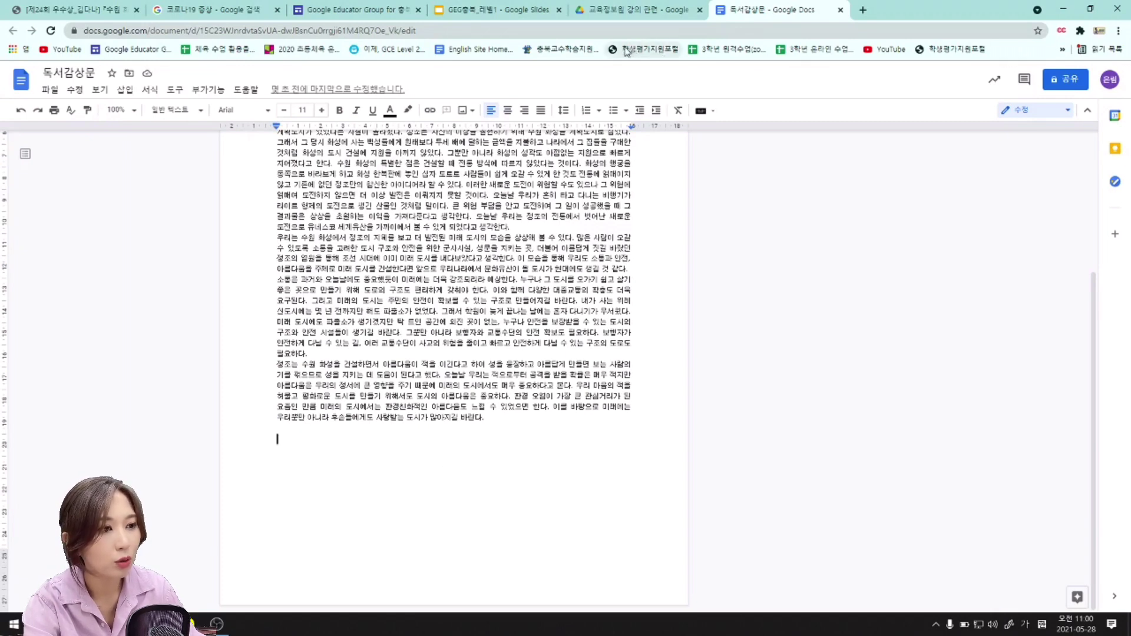
pyautogui.click(636, 12)
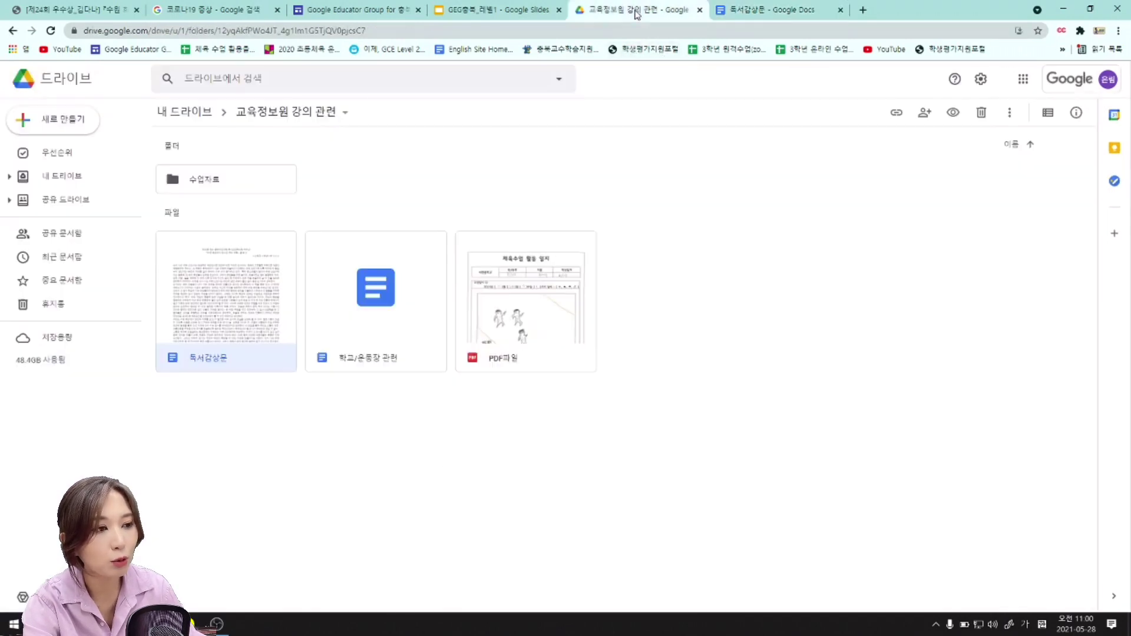
# Select and deselect files in the folder, then right-click PDF파일 to show its actions.
pyautogui.click(803, 306)
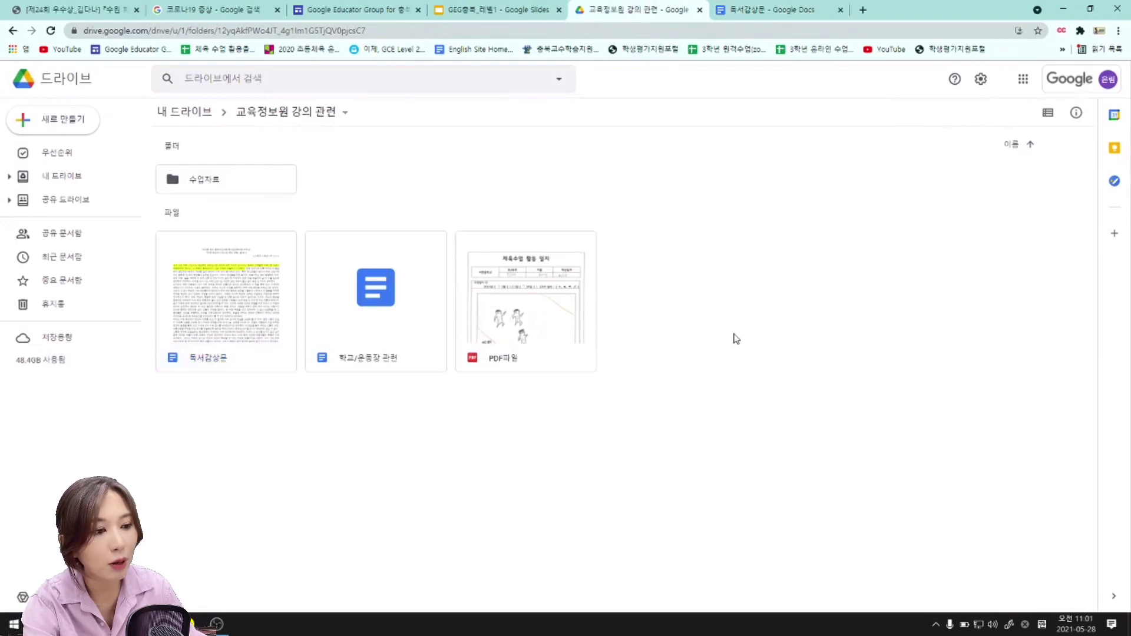
pyautogui.click(542, 358)
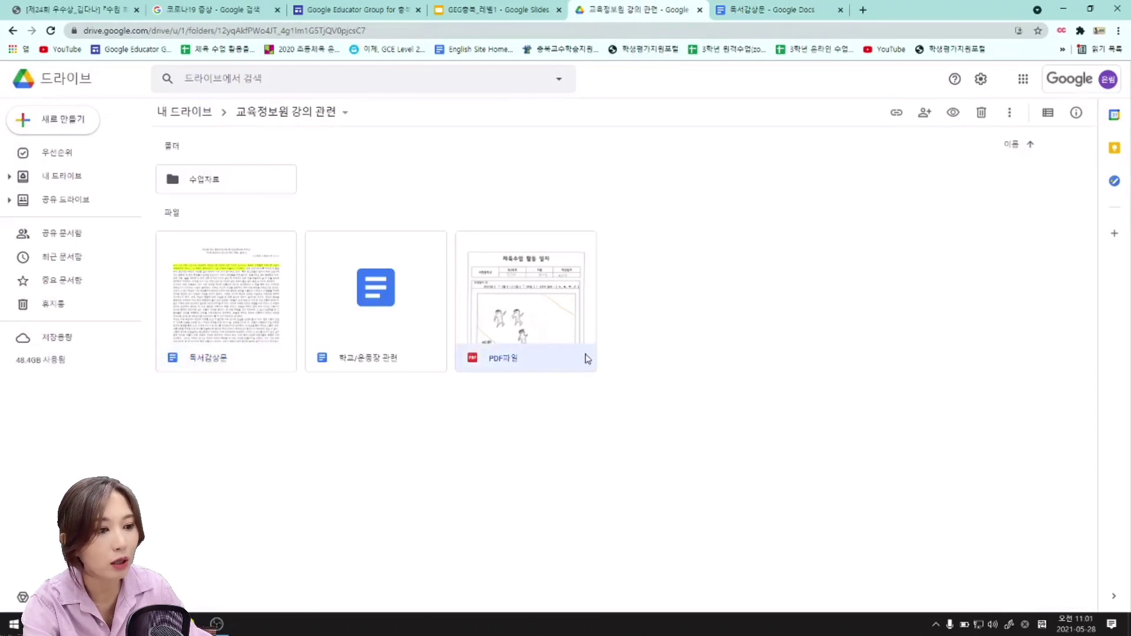
pyautogui.click(730, 393)
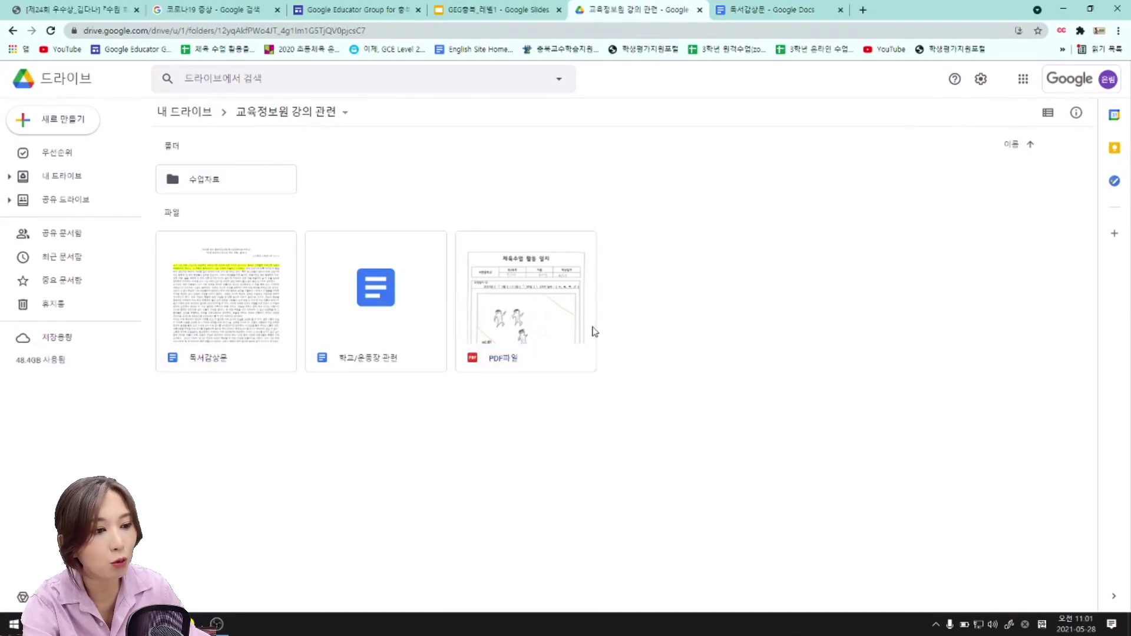
pyautogui.rightClick(545, 301)
pyautogui.moveTo(545, 301)
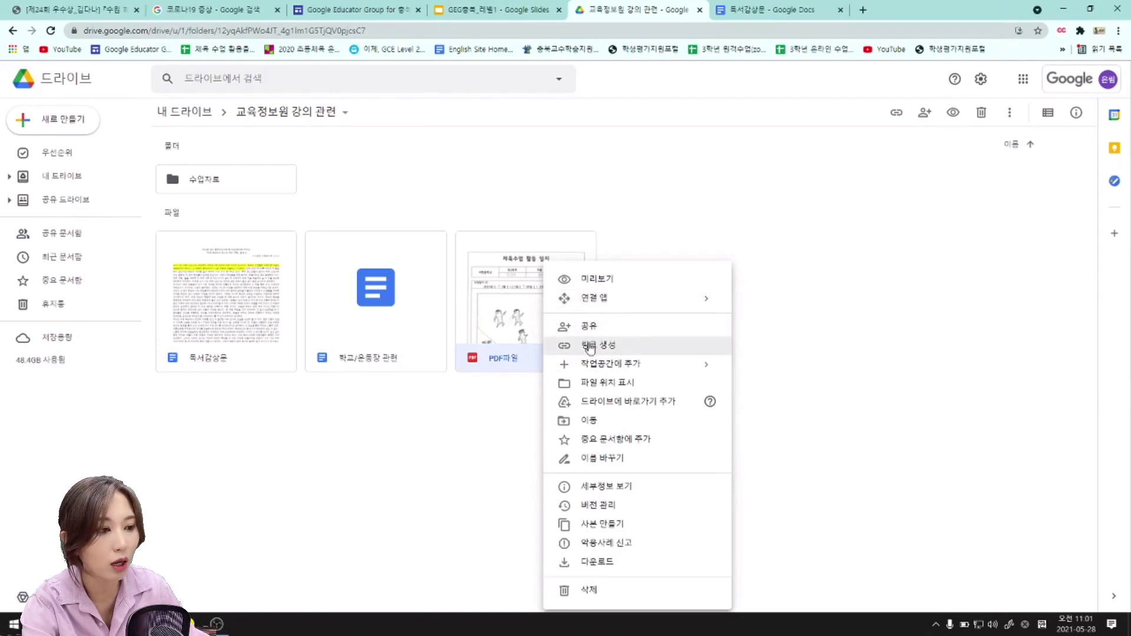
# Open PDF파일's 공유 settings, close them unchanged, and reopen the file's action menu.
pyautogui.click(597, 331)
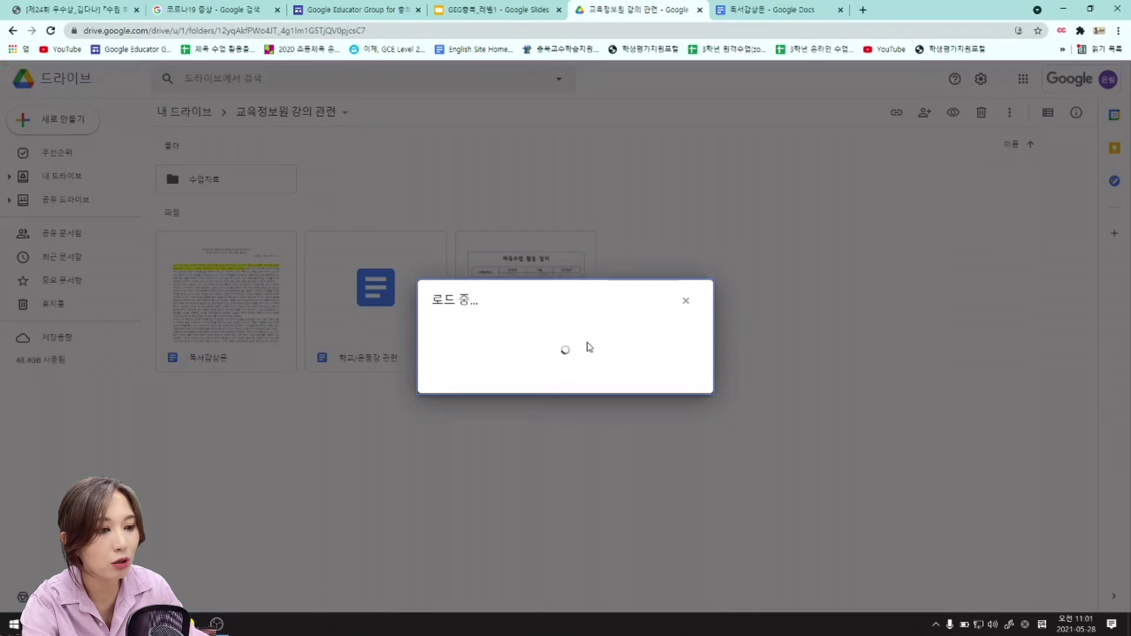
pyautogui.click(436, 288)
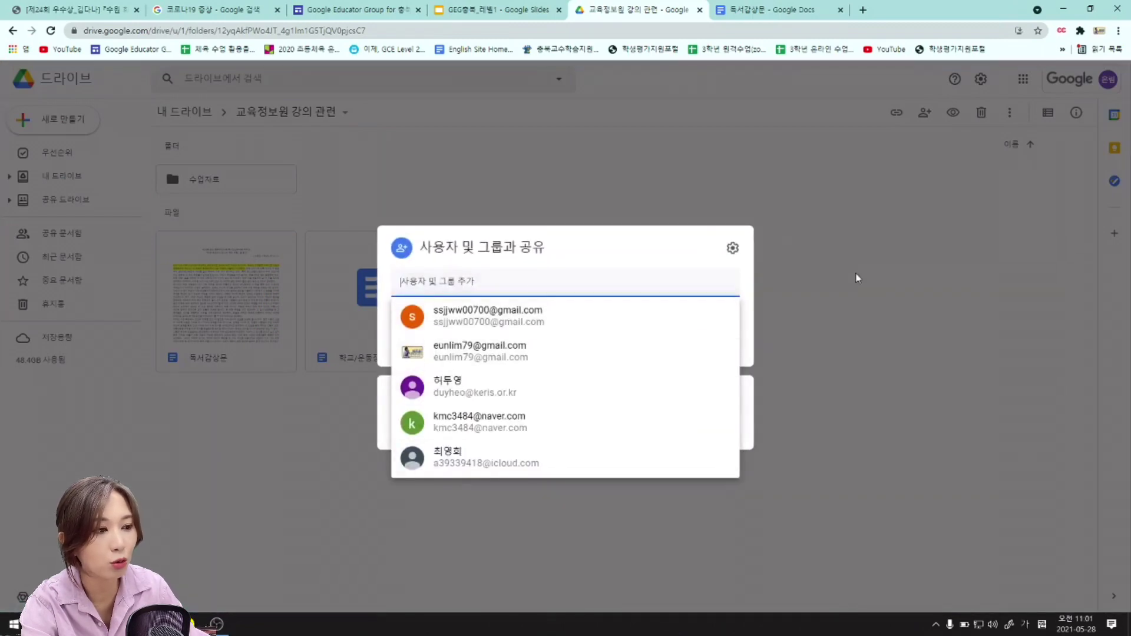
pyautogui.click(464, 502)
pyautogui.rightClick(567, 292)
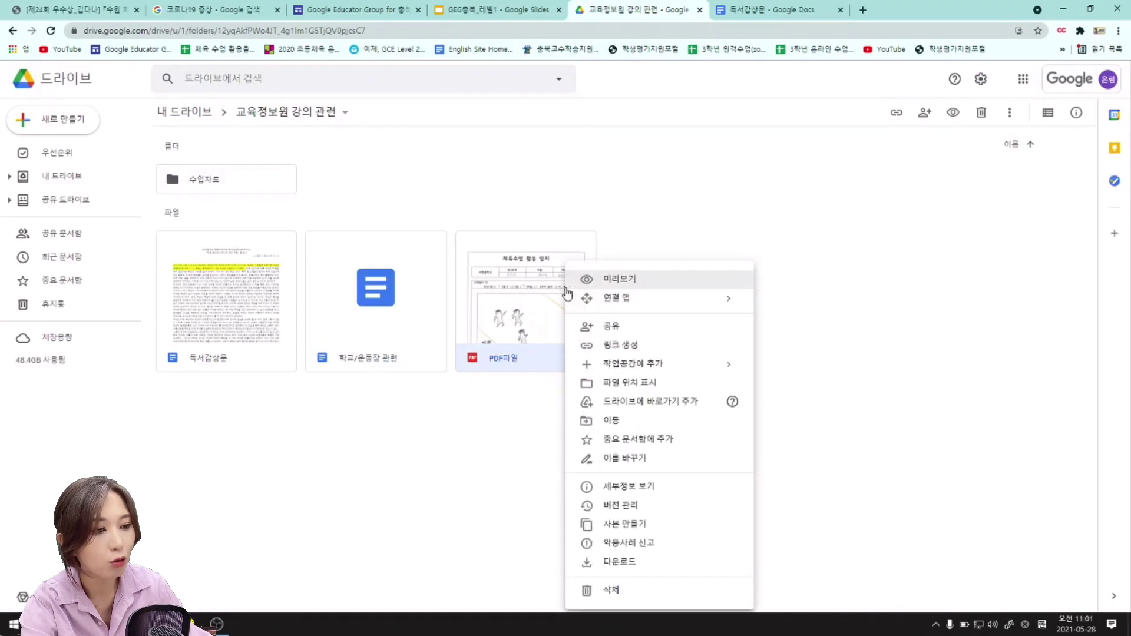
# Create a link for PDF파일 with 링크가 있는 모든 사용자에게 공개 access and 편집자 role.
pyautogui.click(625, 352)
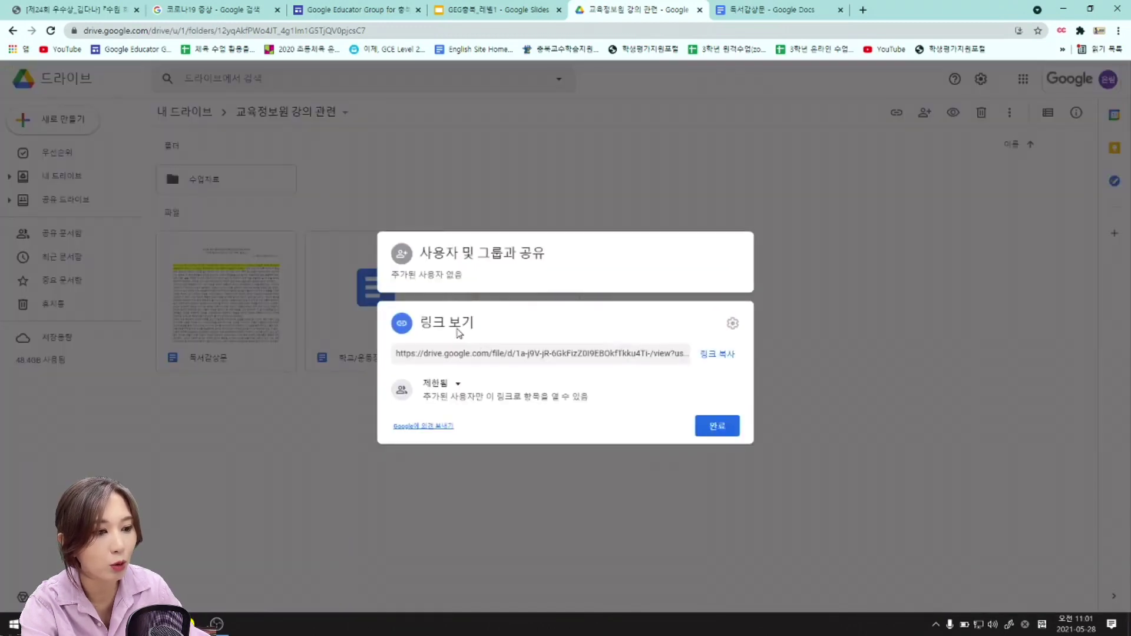
pyautogui.click(437, 384)
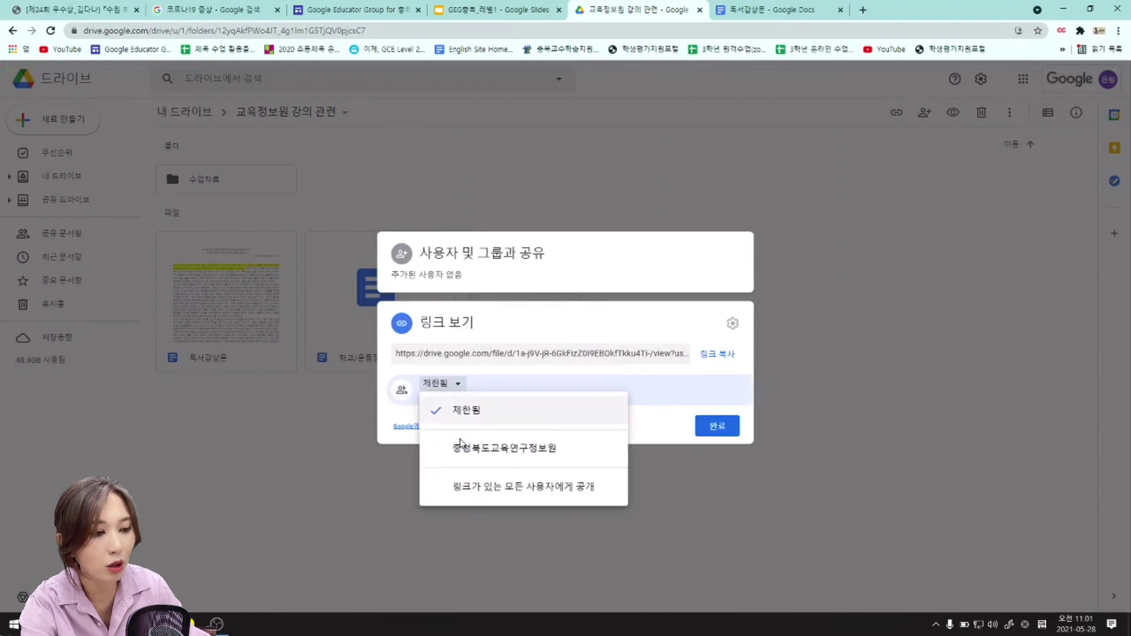
pyautogui.click(490, 489)
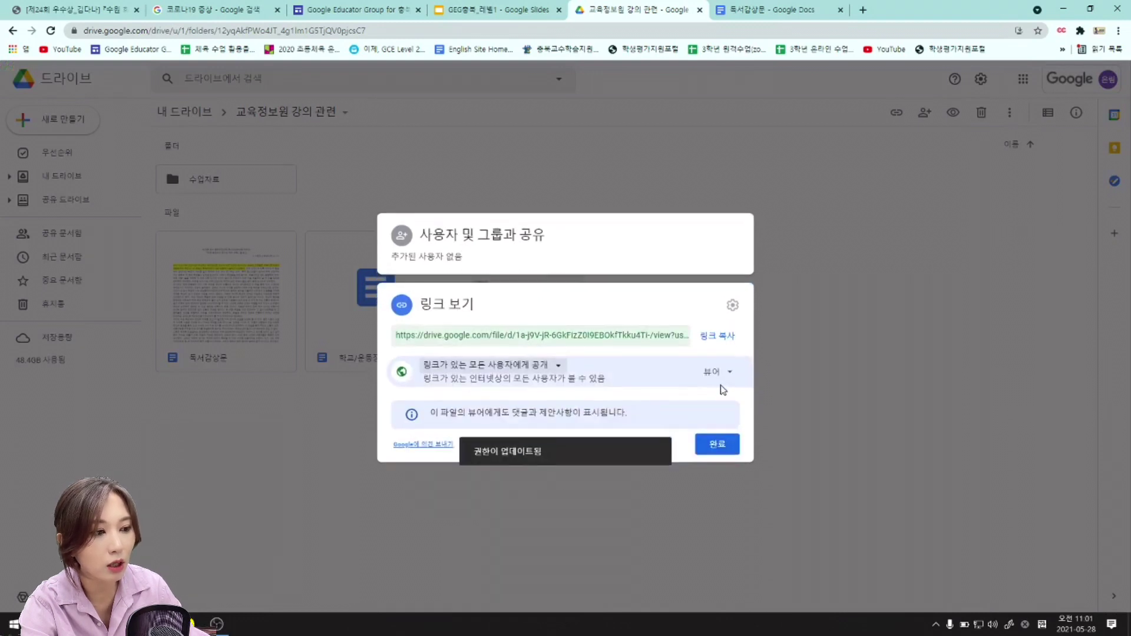
pyautogui.click(716, 371)
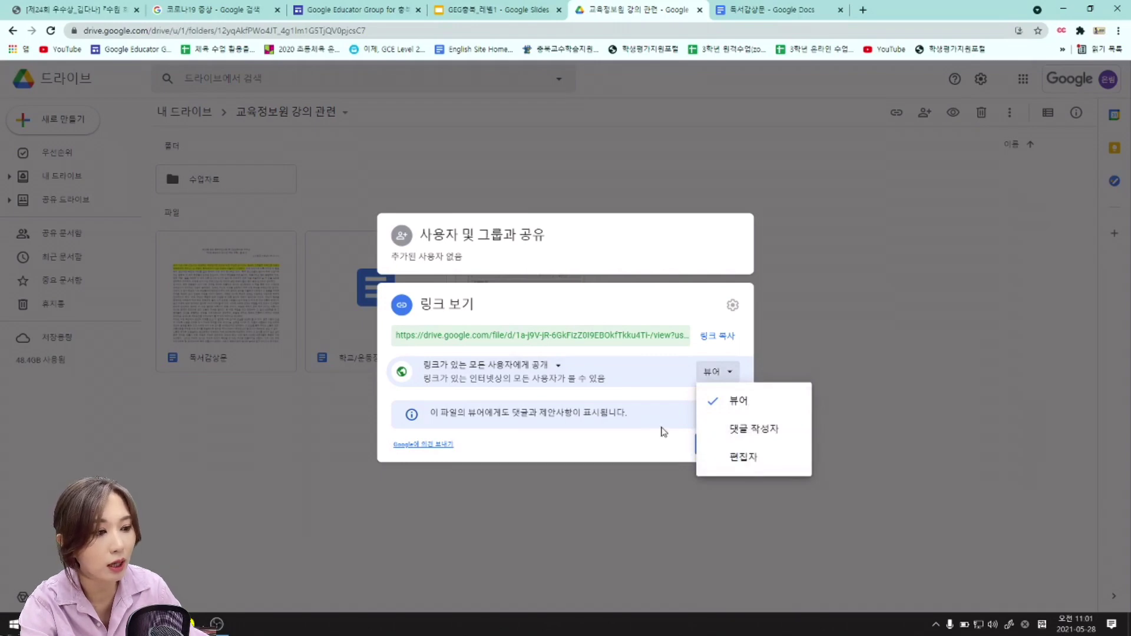
pyautogui.click(654, 451)
pyautogui.click(715, 372)
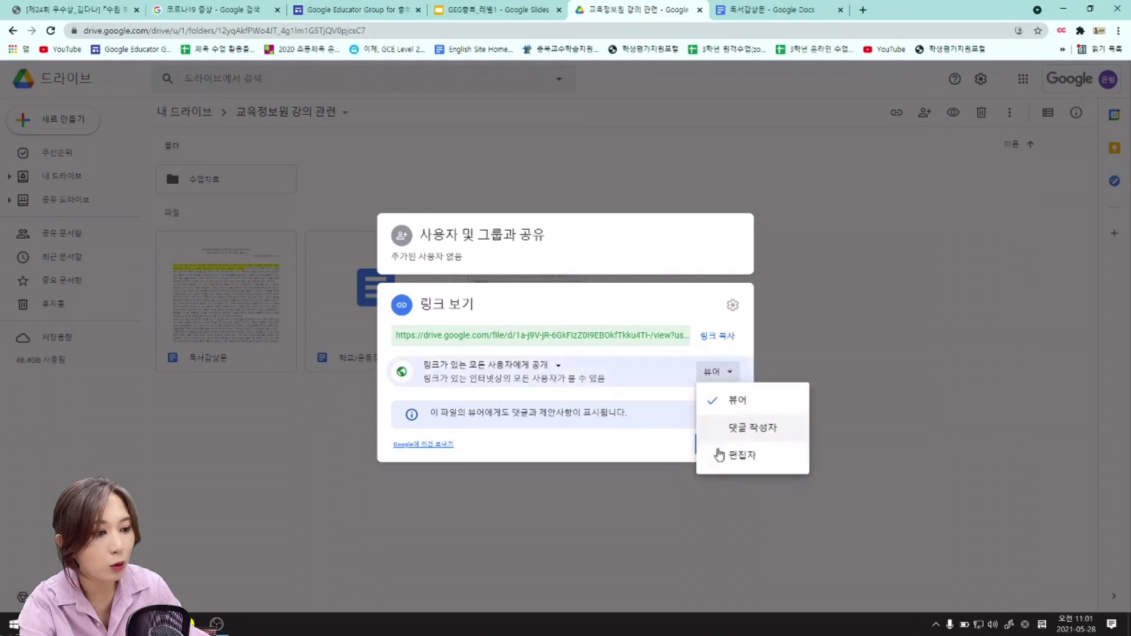
pyautogui.click(743, 455)
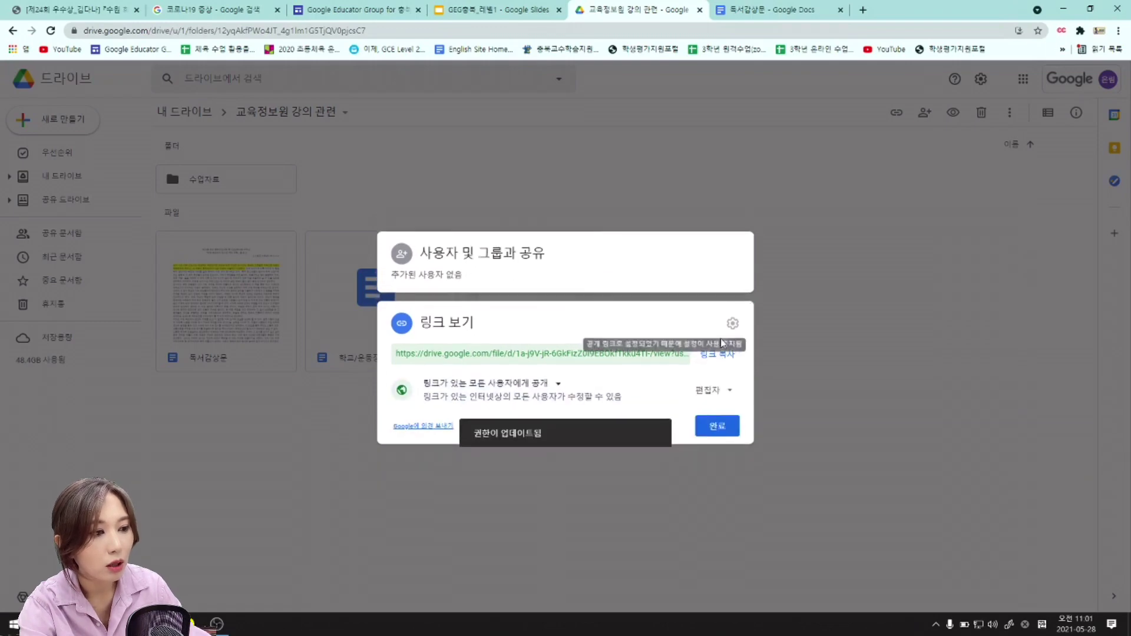
# Copy the share link, finish the sharing settings, and return to the 독서감상문 document.
pyautogui.click(723, 353)
pyautogui.click(717, 426)
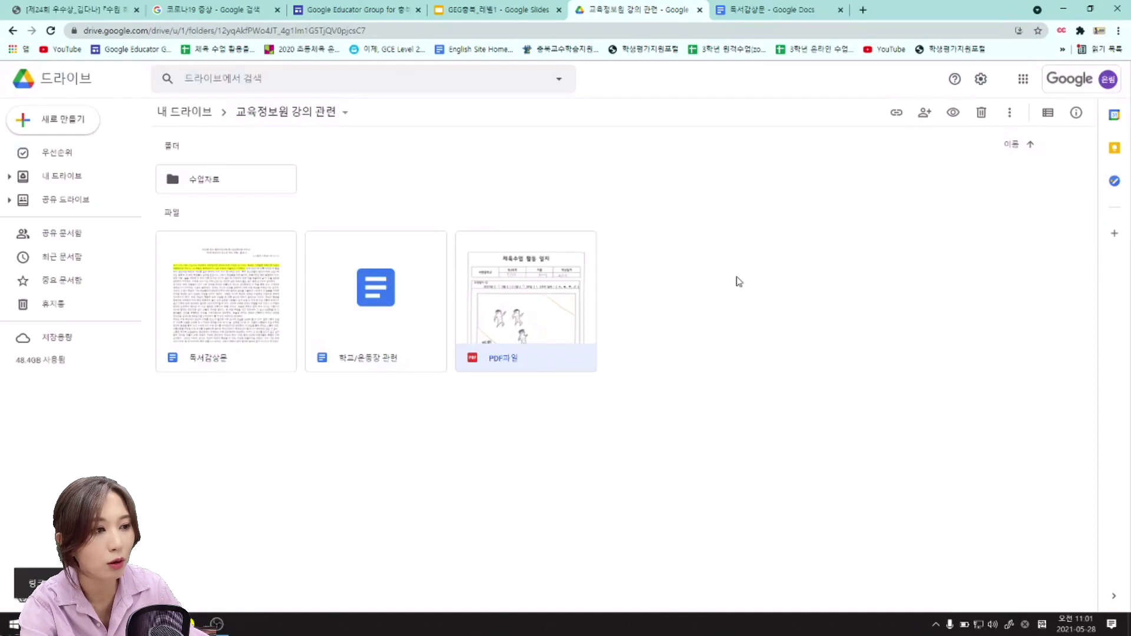
pyautogui.click(765, 12)
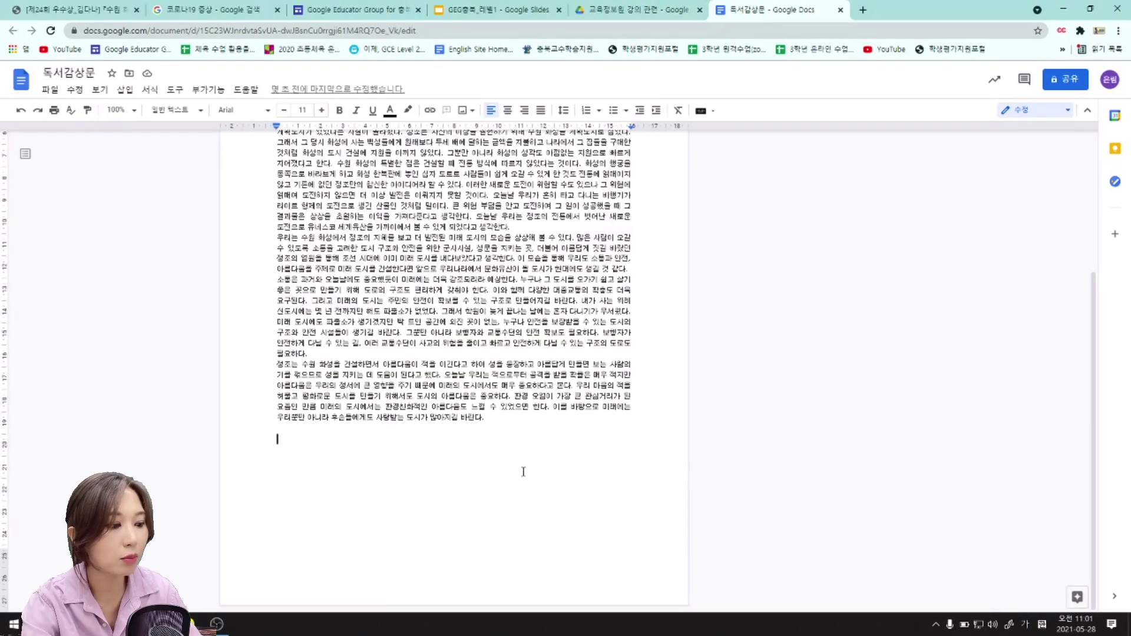
# Paste the copied Drive link on a new line below the report text.
pyautogui.press('Return')
pyautogui.press('Return')
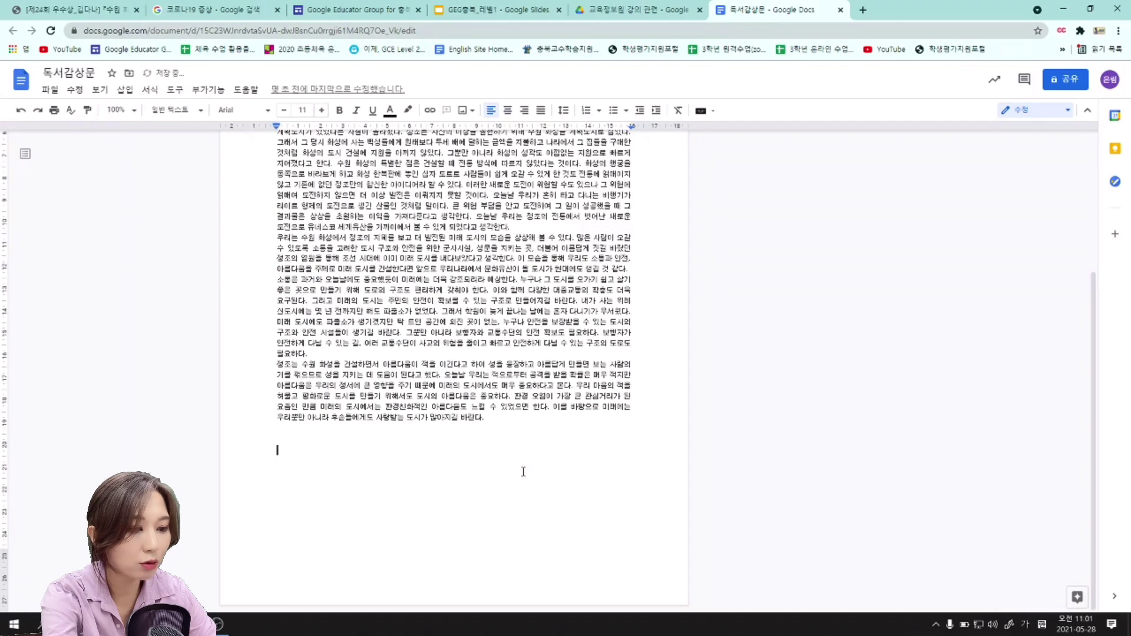
pyautogui.write('피')
pyautogui.press('BackSpace')
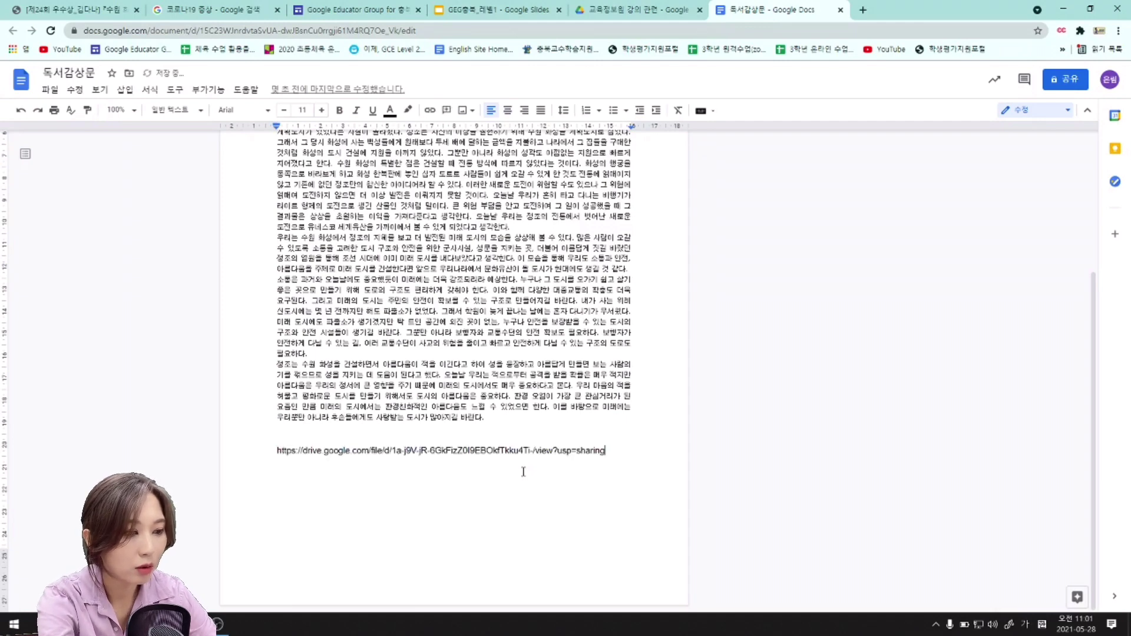
pyautogui.press('Return')
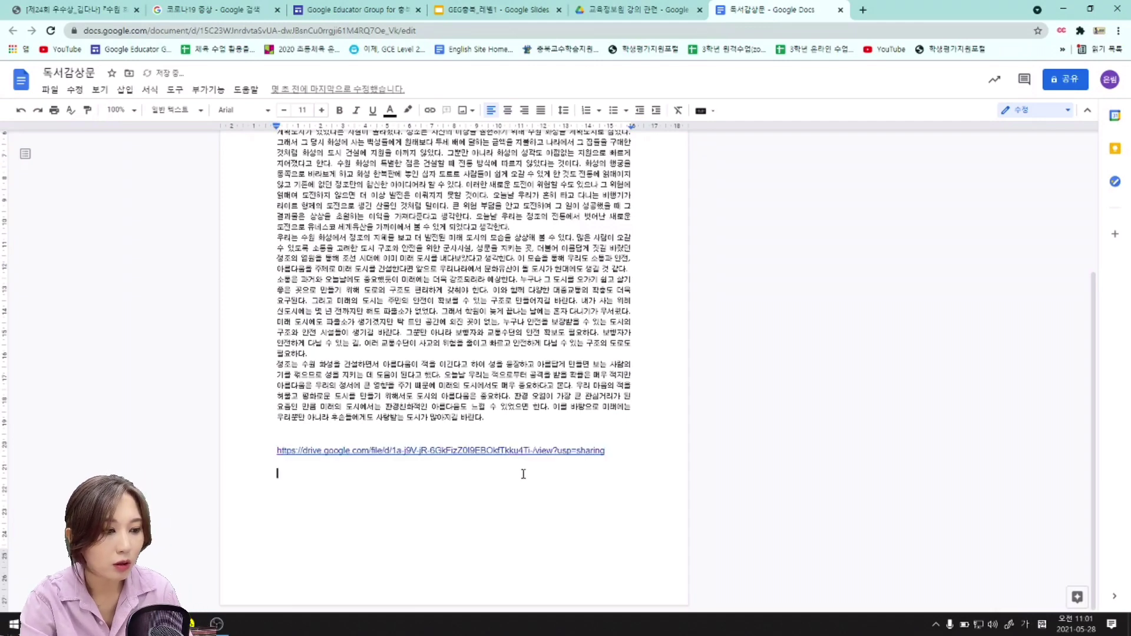
# Open the pasted link from its preview card to check that PDF파일 opens, then close it.
pyautogui.moveTo(505, 504); pyautogui.dragTo(276, 438)
pyautogui.click(285, 433)
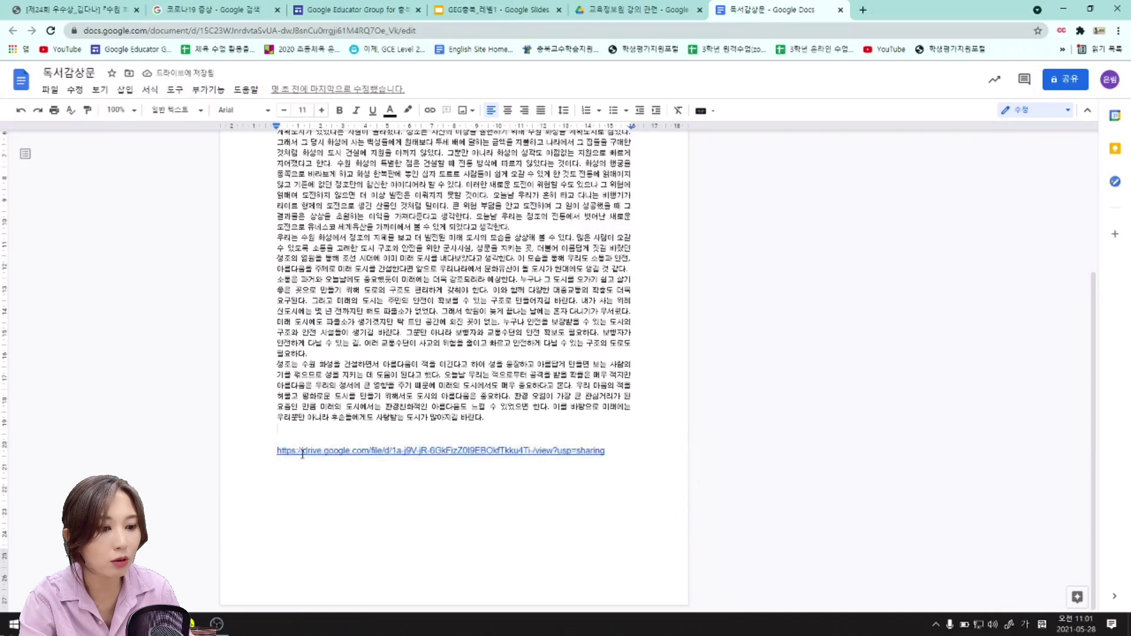
pyautogui.click(302, 452)
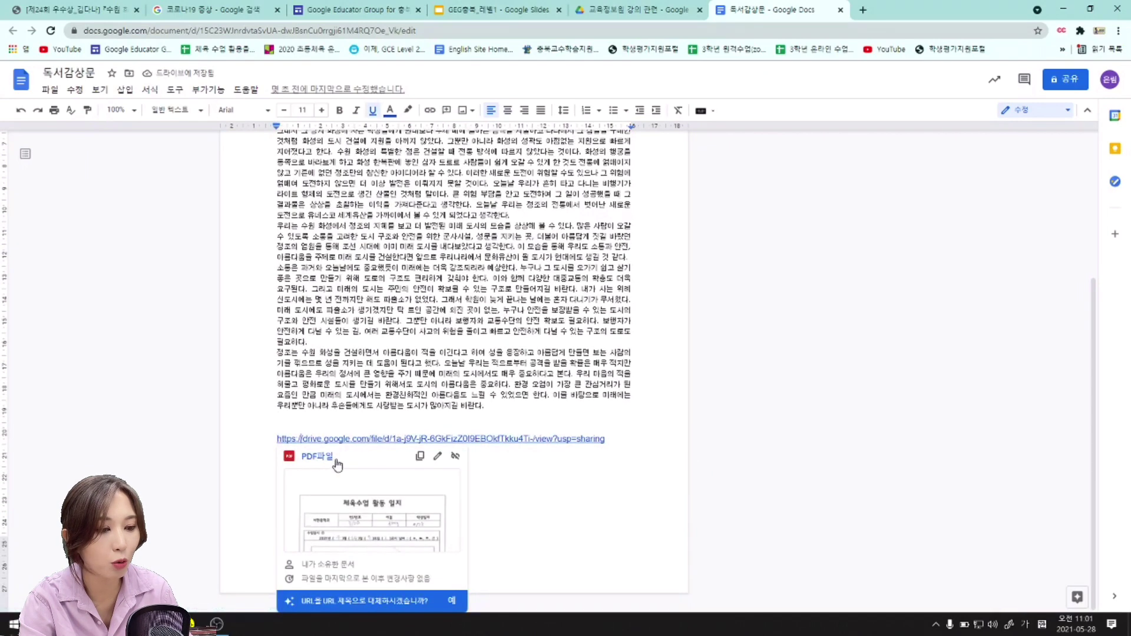
pyautogui.click(321, 456)
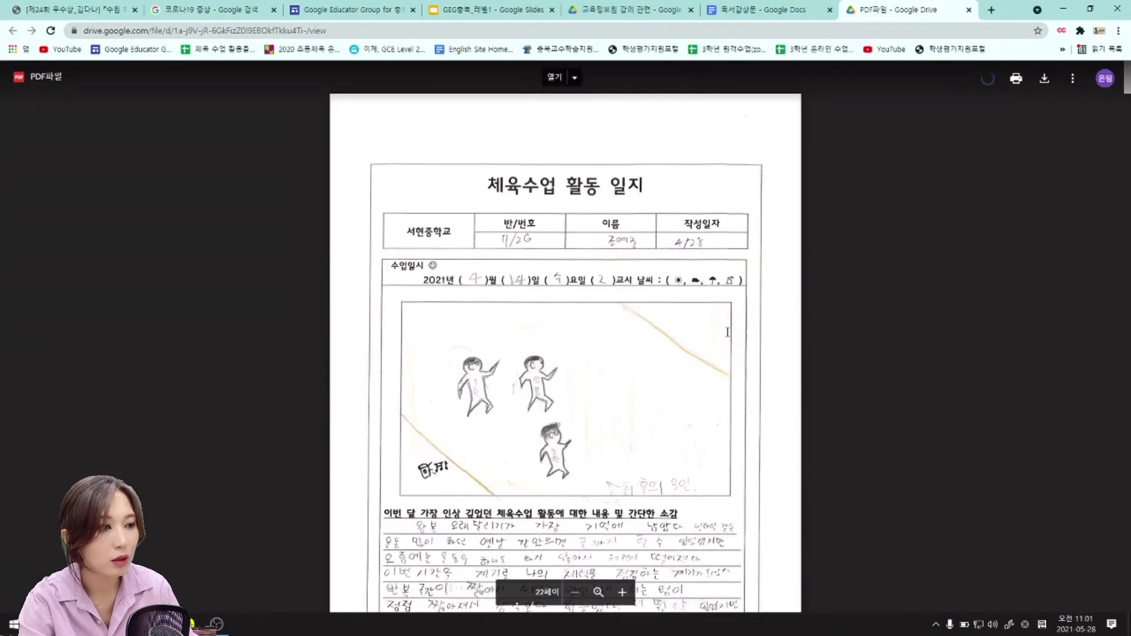
pyautogui.click(968, 9)
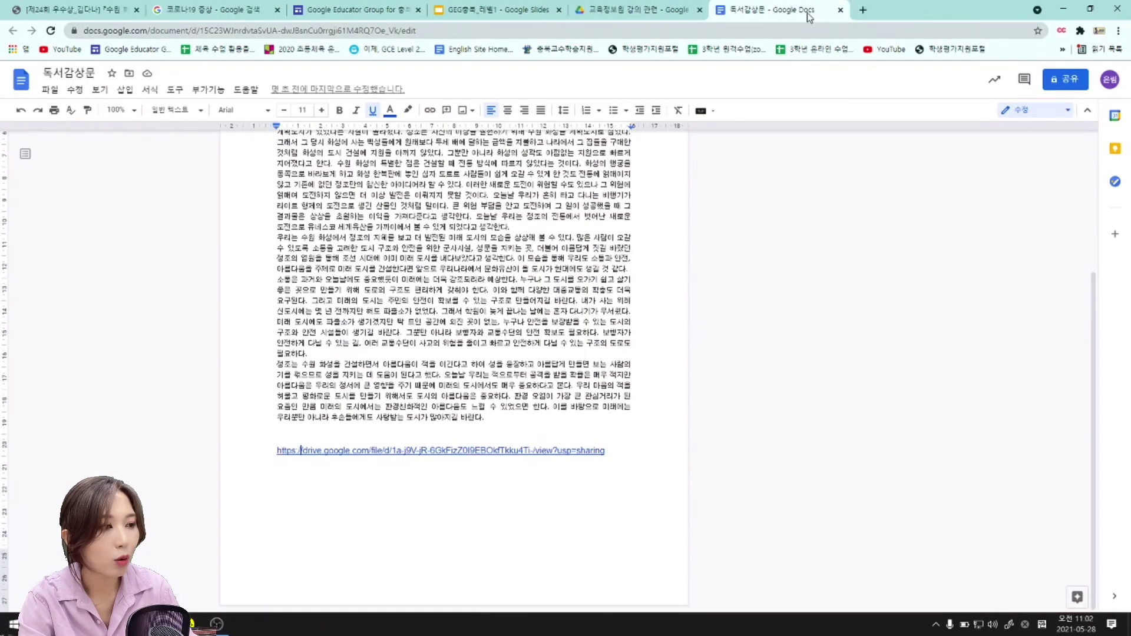
# Delete the pasted Drive link and surrounding blank lines, then return to the GEG충북_레벨1 slides.
pyautogui.moveTo(280, 469); pyautogui.dragTo(294, 438)
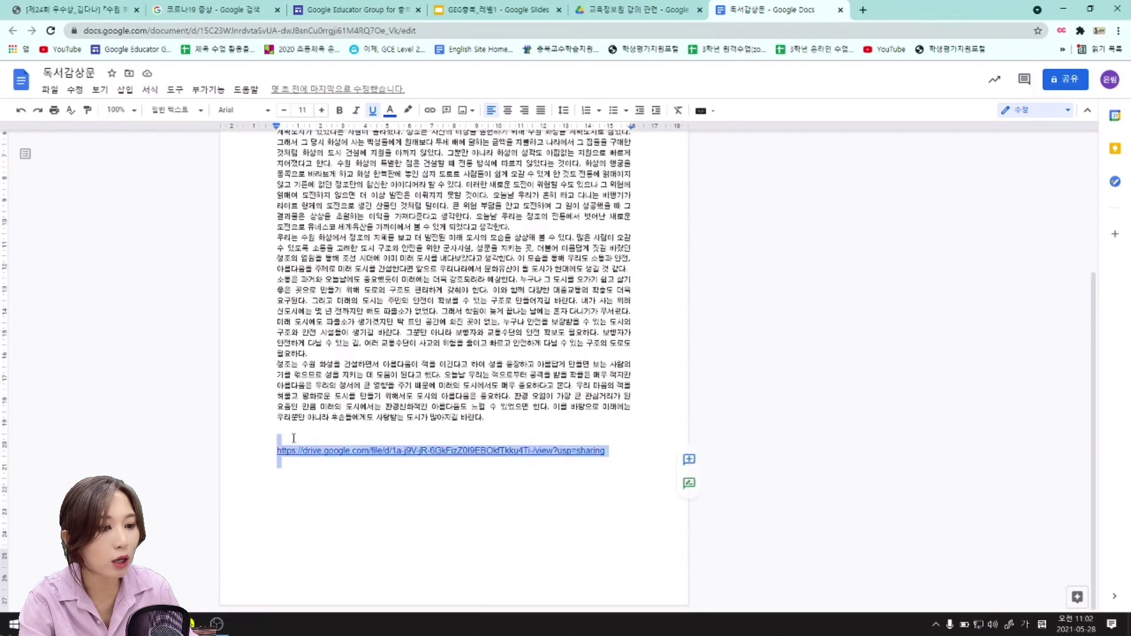
pyautogui.click(293, 438)
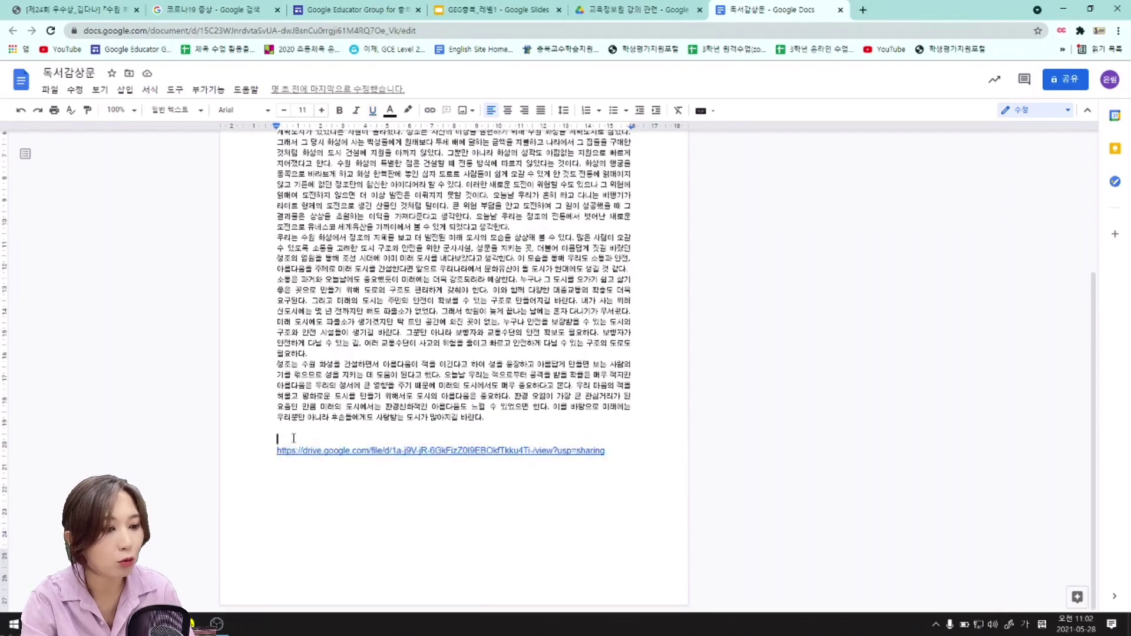
pyautogui.click(354, 476)
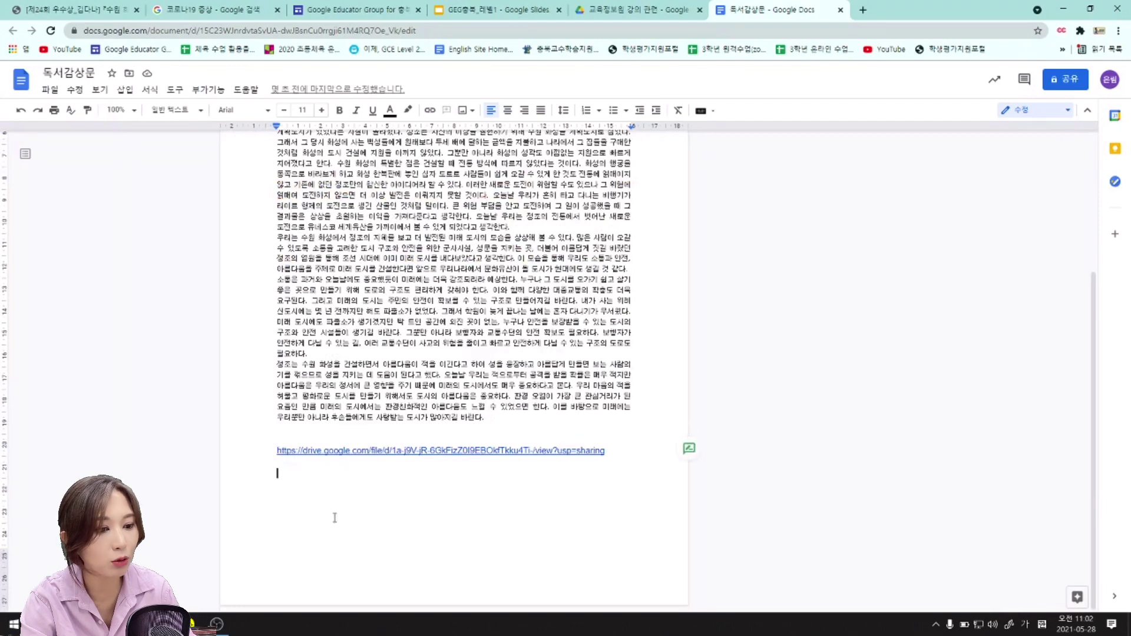
pyautogui.moveTo(334, 512); pyautogui.dragTo(295, 439)
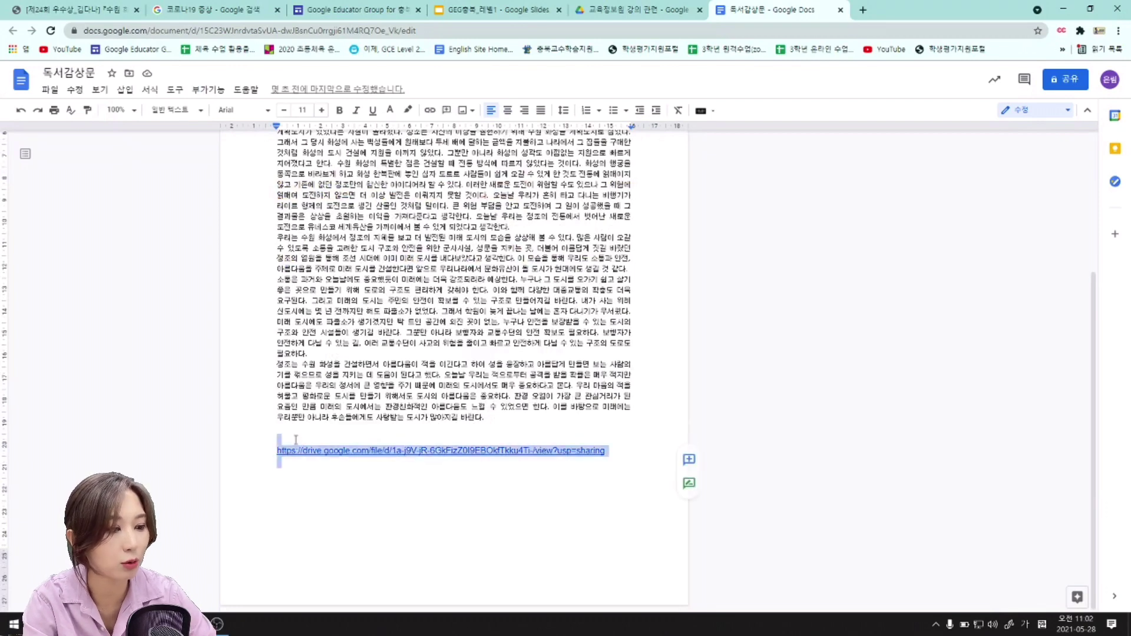
pyautogui.press('BackSpace')
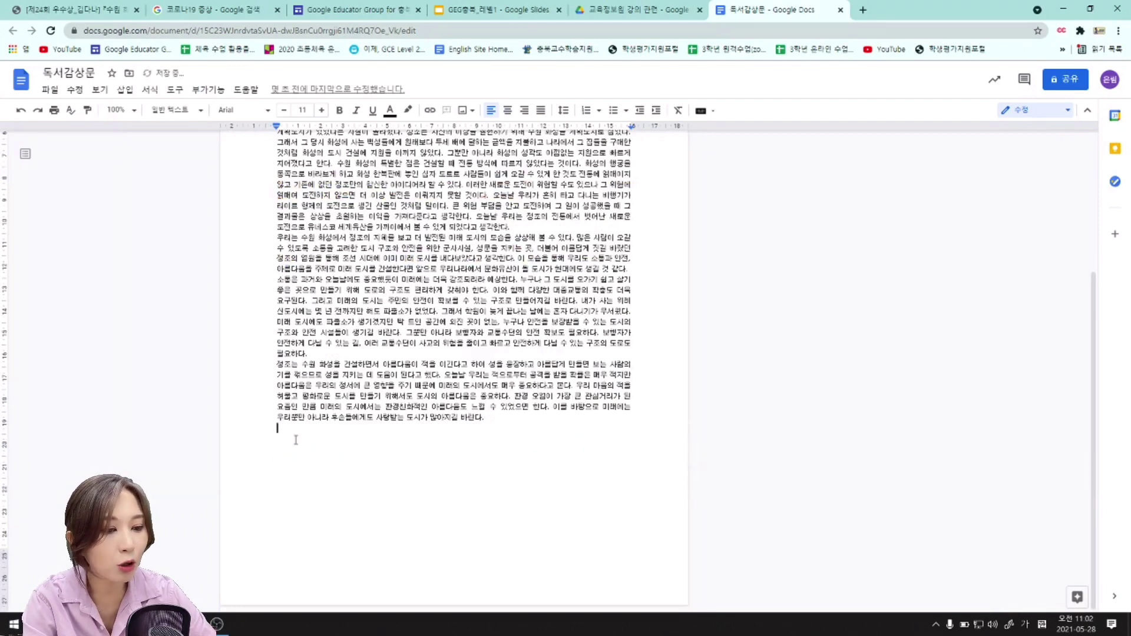
pyautogui.press('BackSpace')
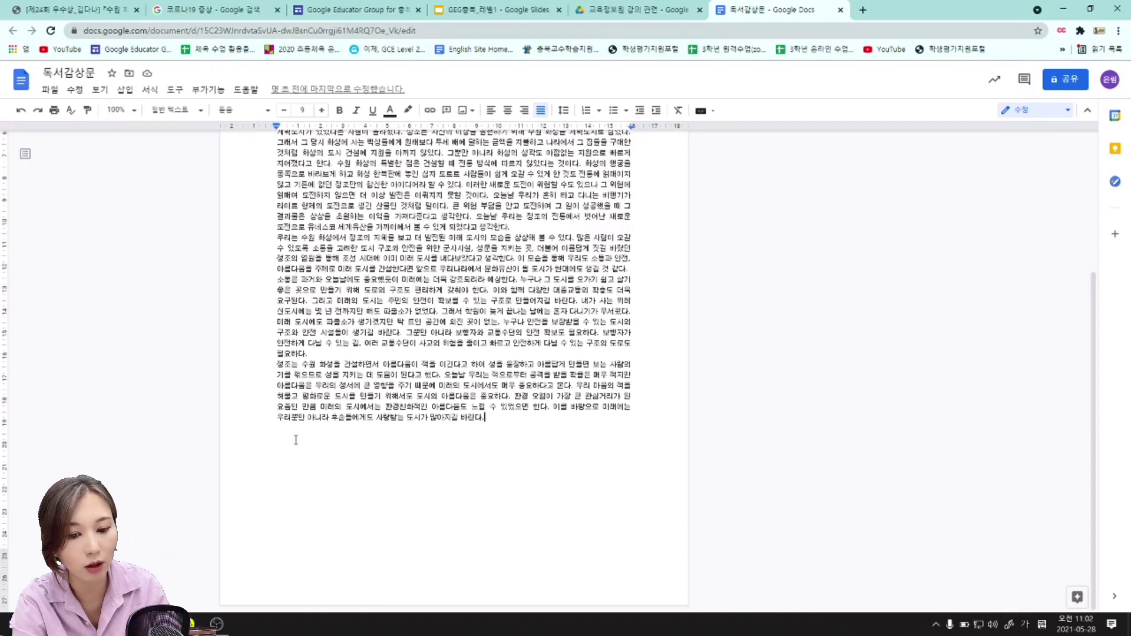
pyautogui.click(498, 14)
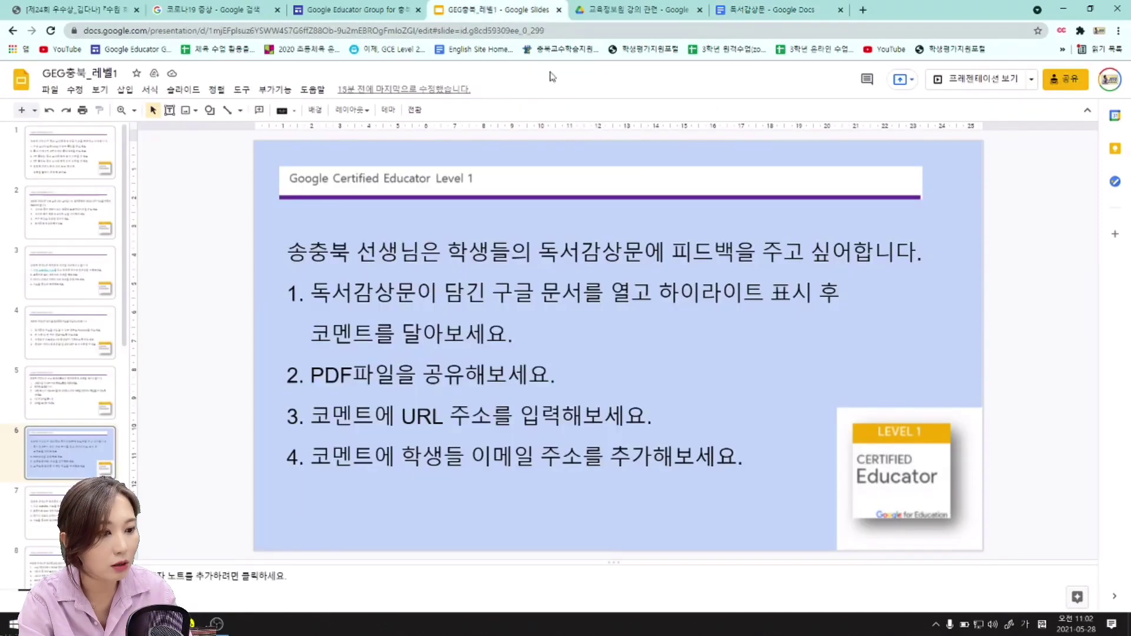
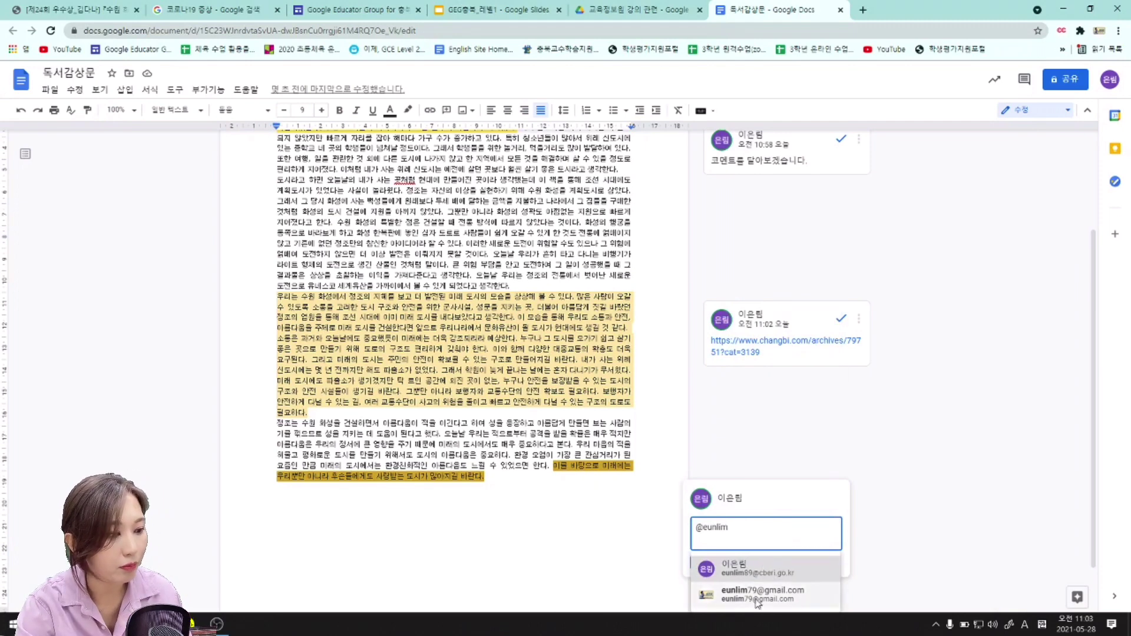
# Post the @-mention comment on the final sentence, granting the collaborator comment access despite outside sharing.
pyautogui.click(772, 588)
pyautogui.scroll(-1, 891, 474)
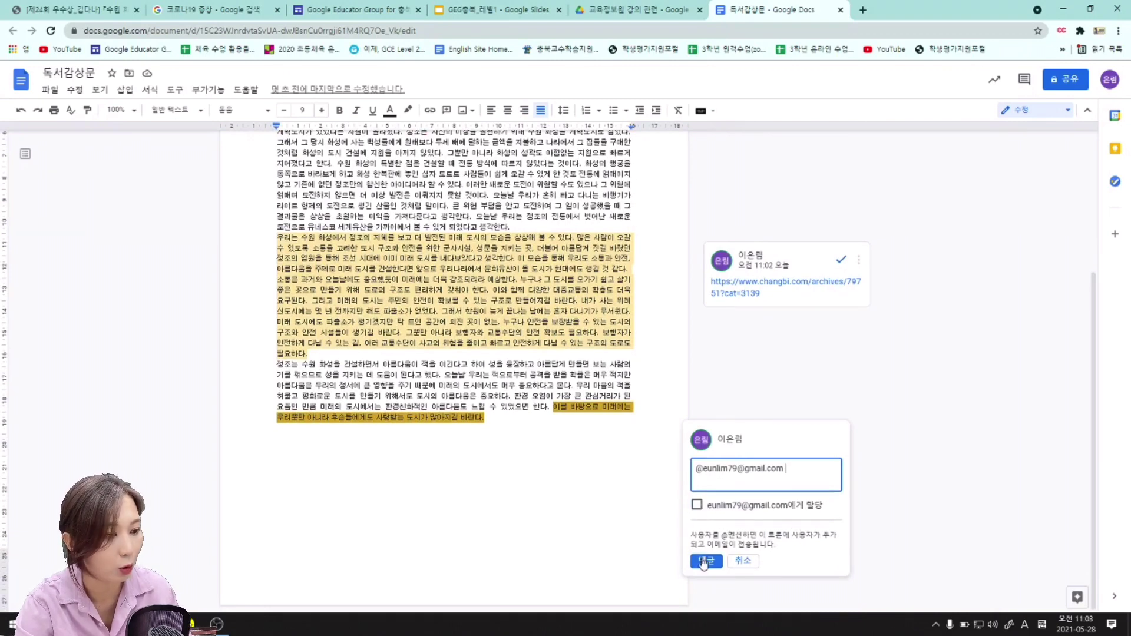
pyautogui.click(704, 563)
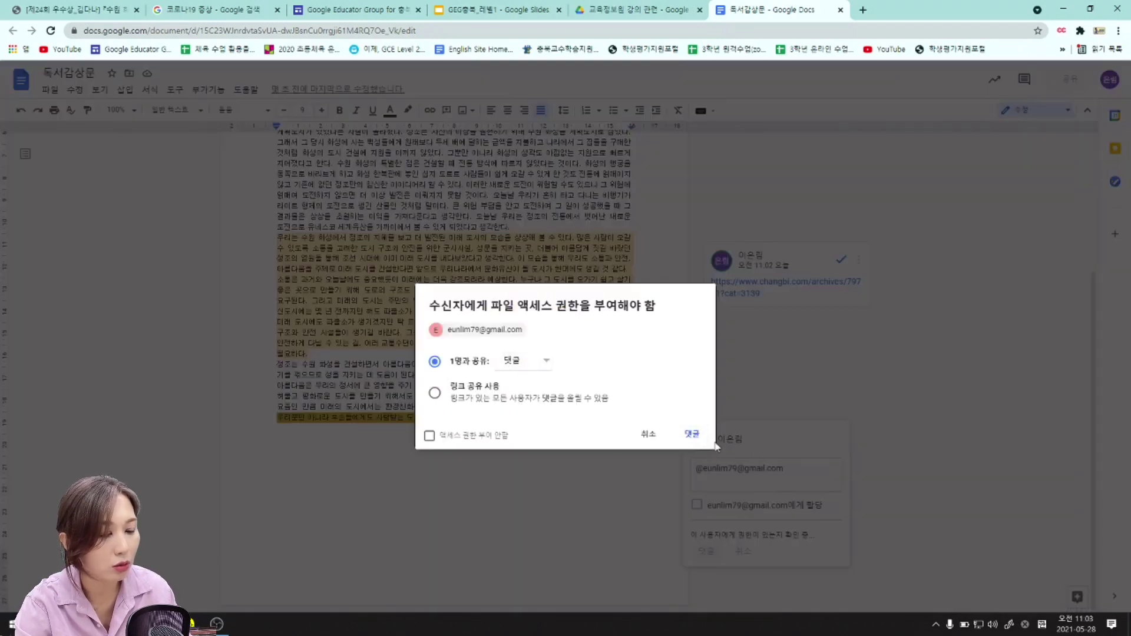
pyautogui.click(692, 434)
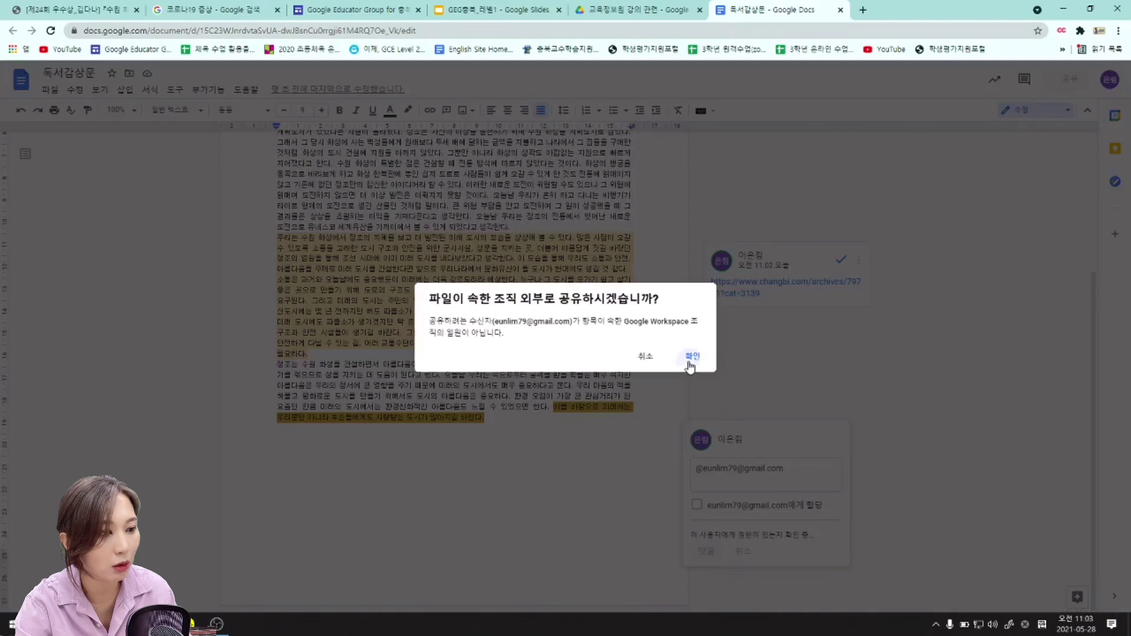
pyautogui.click(691, 365)
pyautogui.click(690, 433)
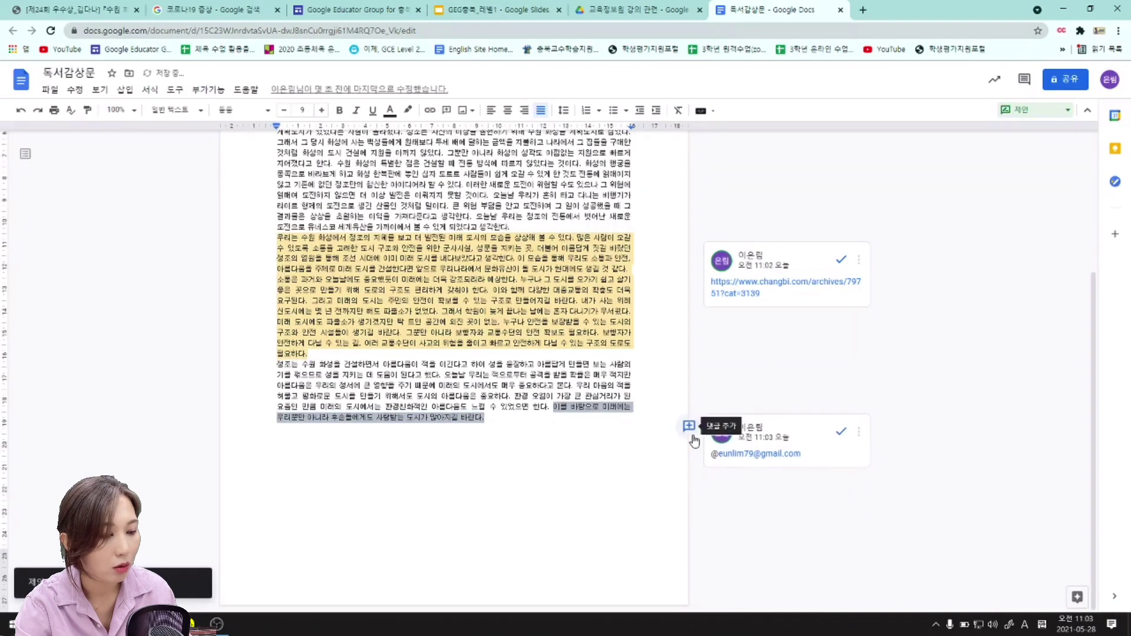
pyautogui.click(690, 439)
pyautogui.click(446, 7)
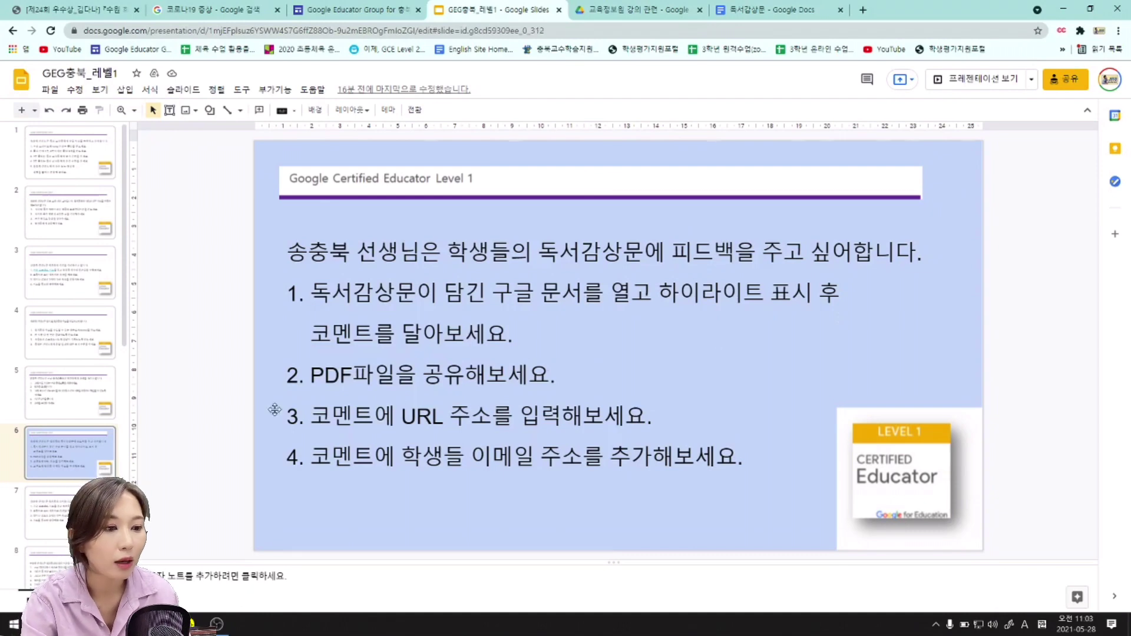
# Go to slide 9's kimchi-stew task, then close the book-report document to reach the 교육정보원 강의 관련 folder.
pyautogui.scroll(-3, 89, 353)
pyautogui.click(91, 354)
pyautogui.scroll(-1, 89, 365)
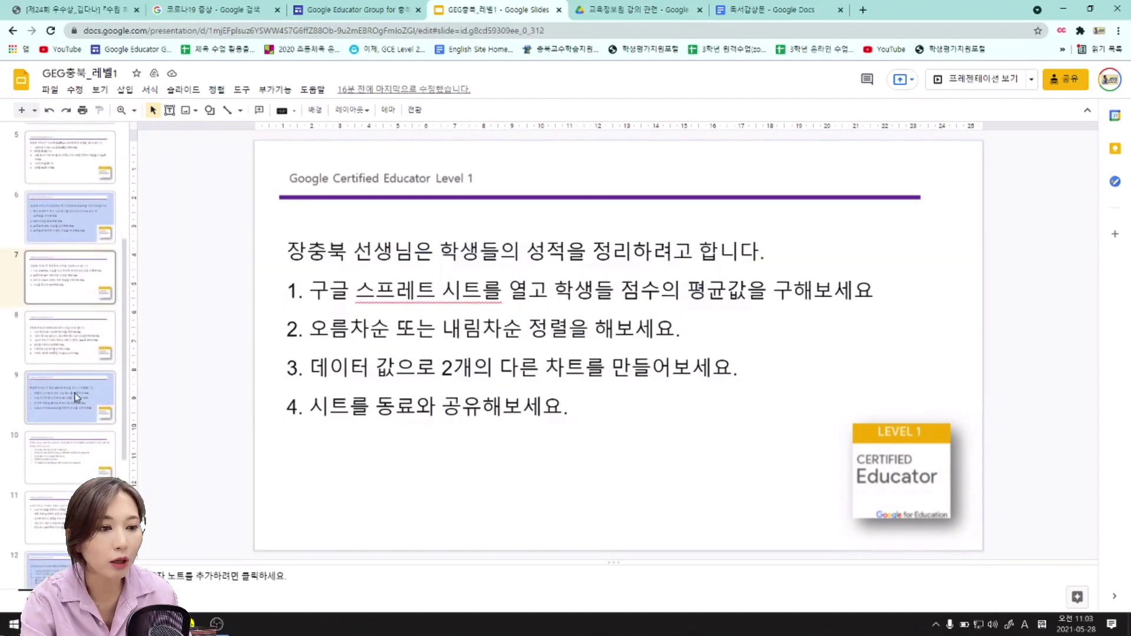
pyautogui.click(77, 398)
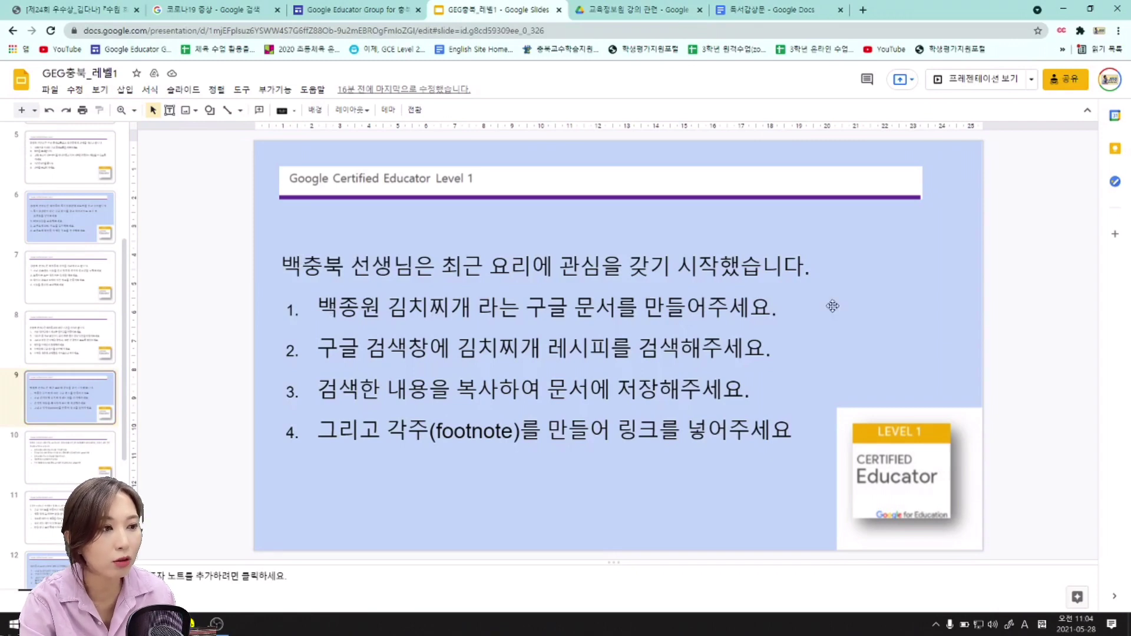
pyautogui.click(841, 10)
pyautogui.click(653, 16)
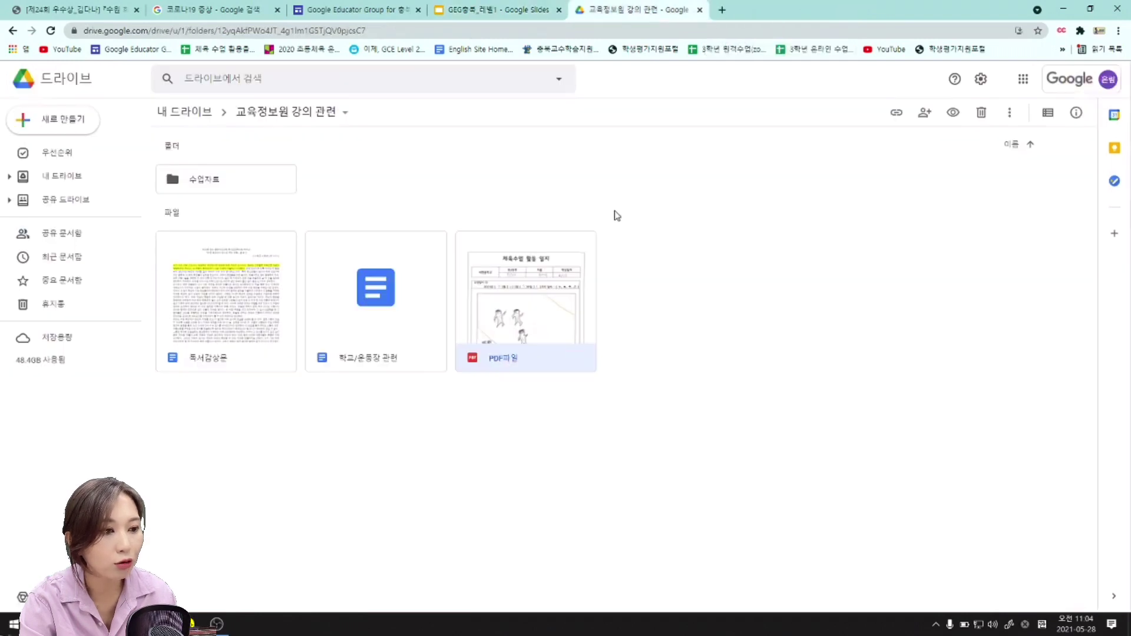
# Create a blank document via the folder's right-click menu, Google 문서 > 빈 문서.
pyautogui.click(759, 384)
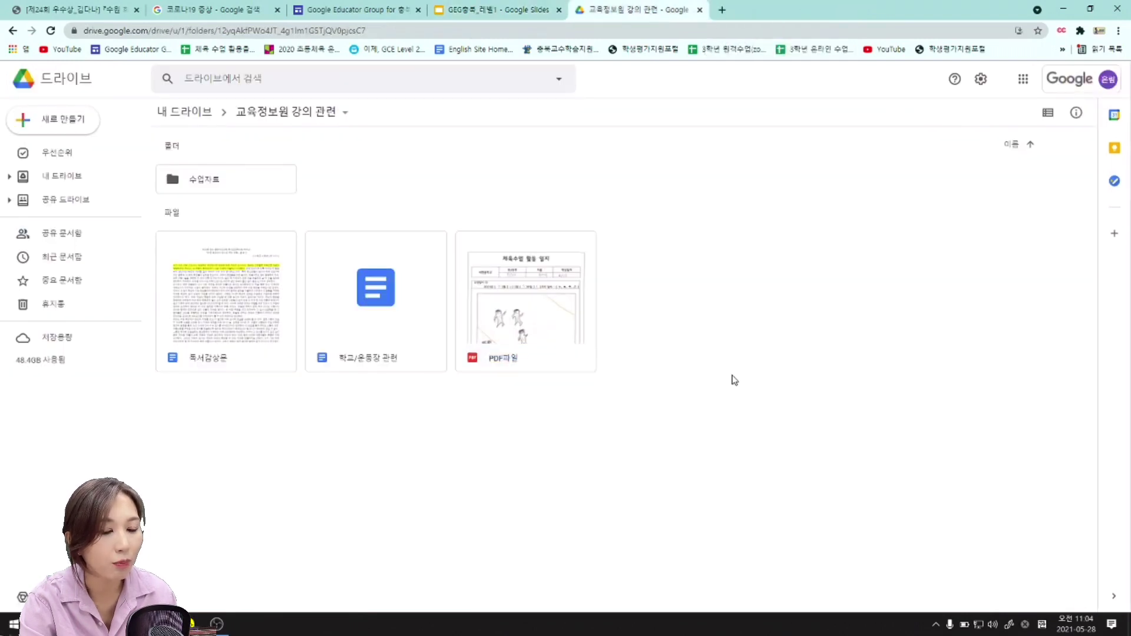
pyautogui.click(63, 122)
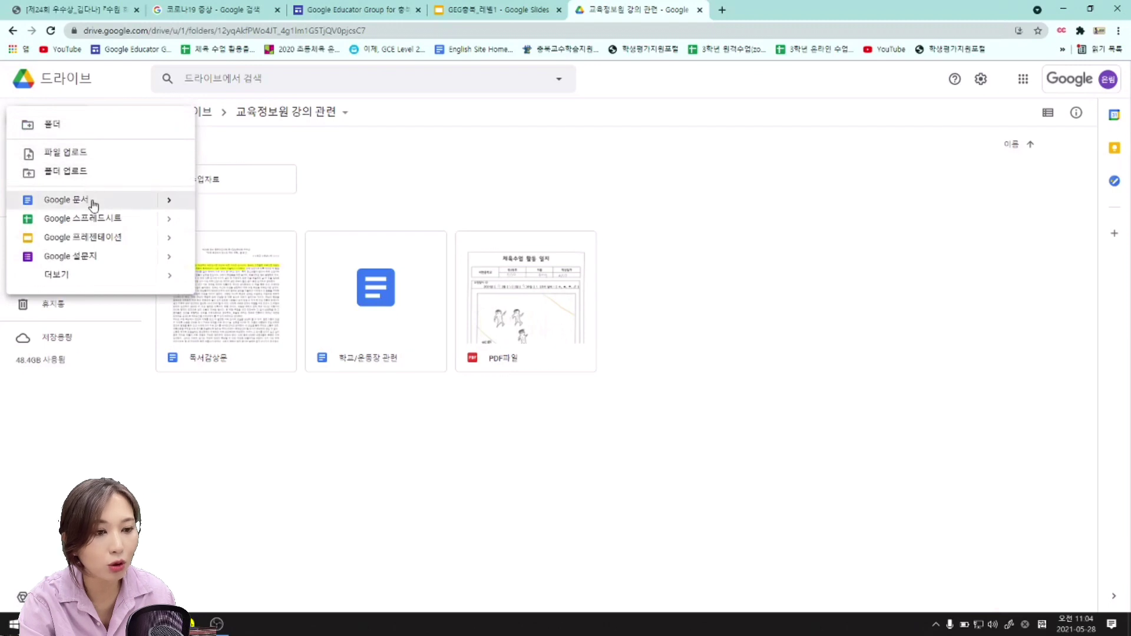
pyautogui.click(740, 285)
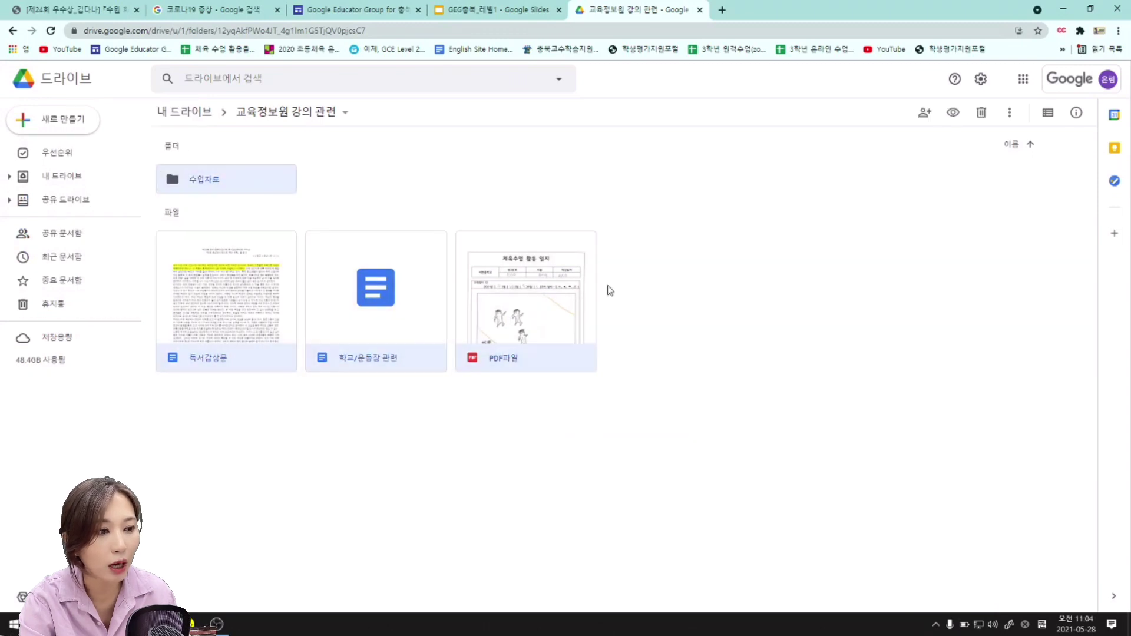
pyautogui.rightClick(660, 215)
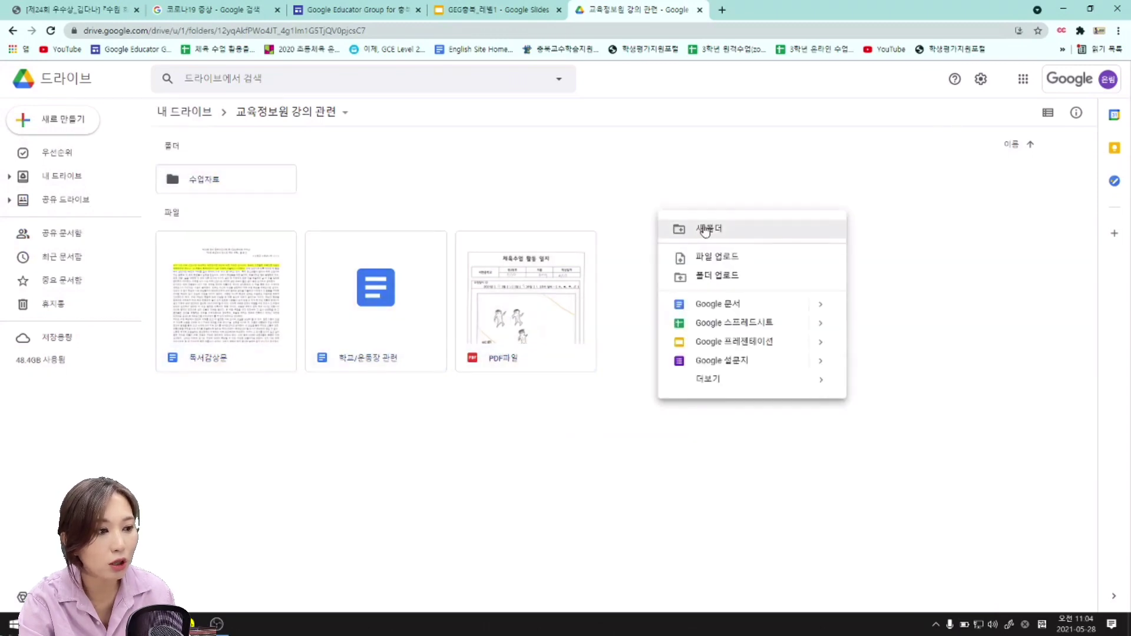
pyautogui.click(819, 305)
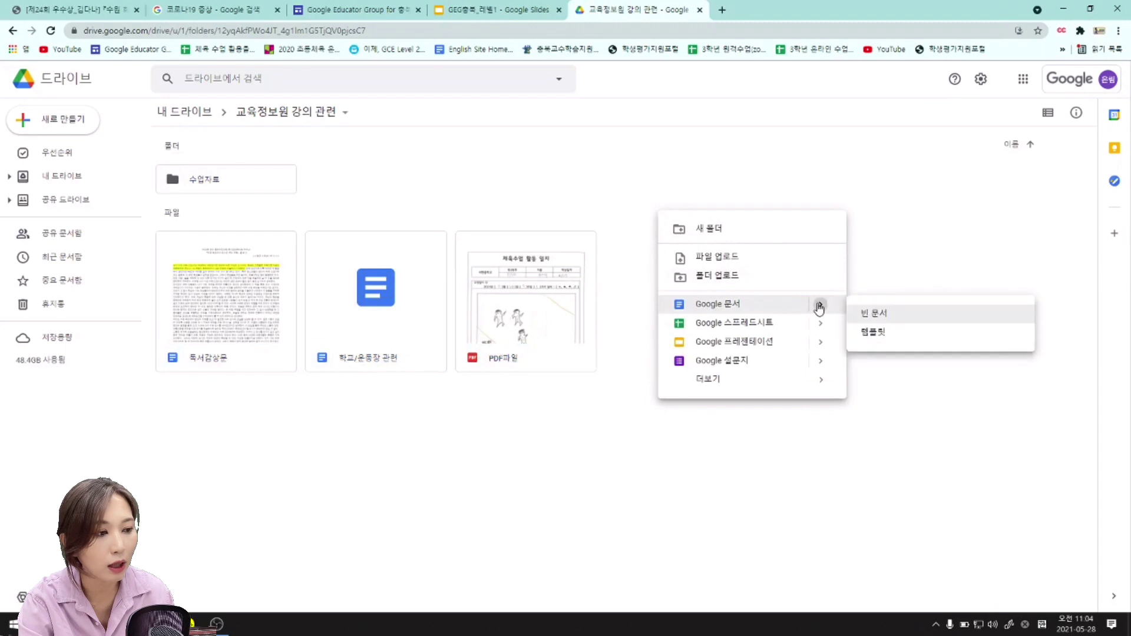
pyautogui.click(921, 324)
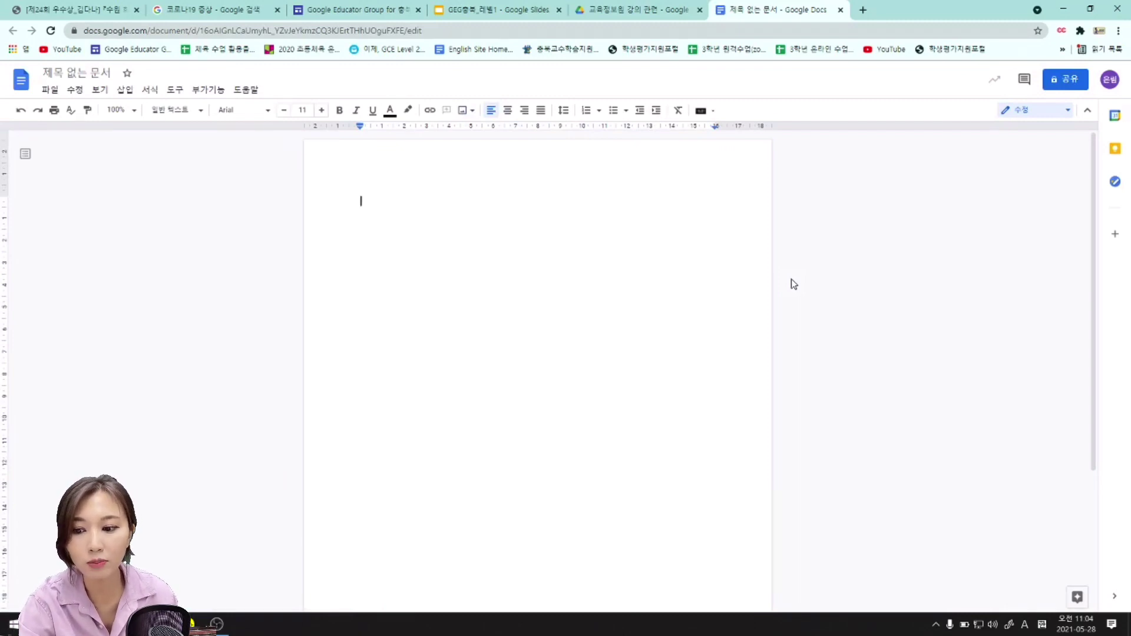
# Rename the untitled document to '백종원 김치찌개' using Korean input, then return to the slides.
pyautogui.click(96, 74)
pyautogui.write('qod')
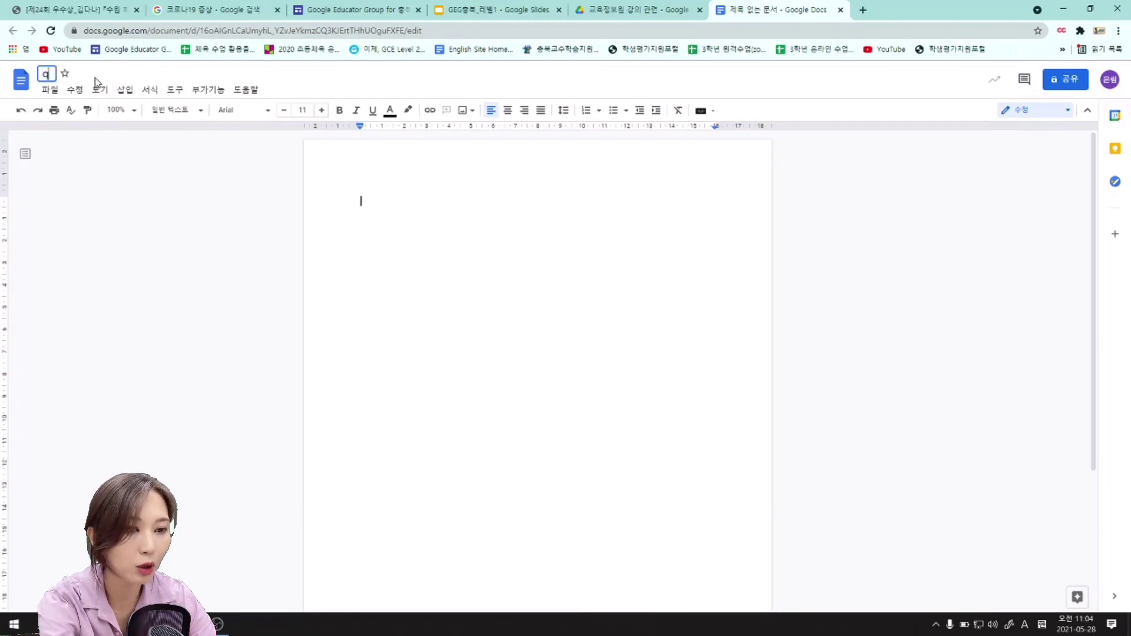
pyautogui.press('BackSpace')
pyautogui.press('BackSpace')
pyautogui.press('BackSpace')
pyautogui.press('Hangul')
pyautogui.write('ㅂㅐㄱ종원 김치ㅉ')
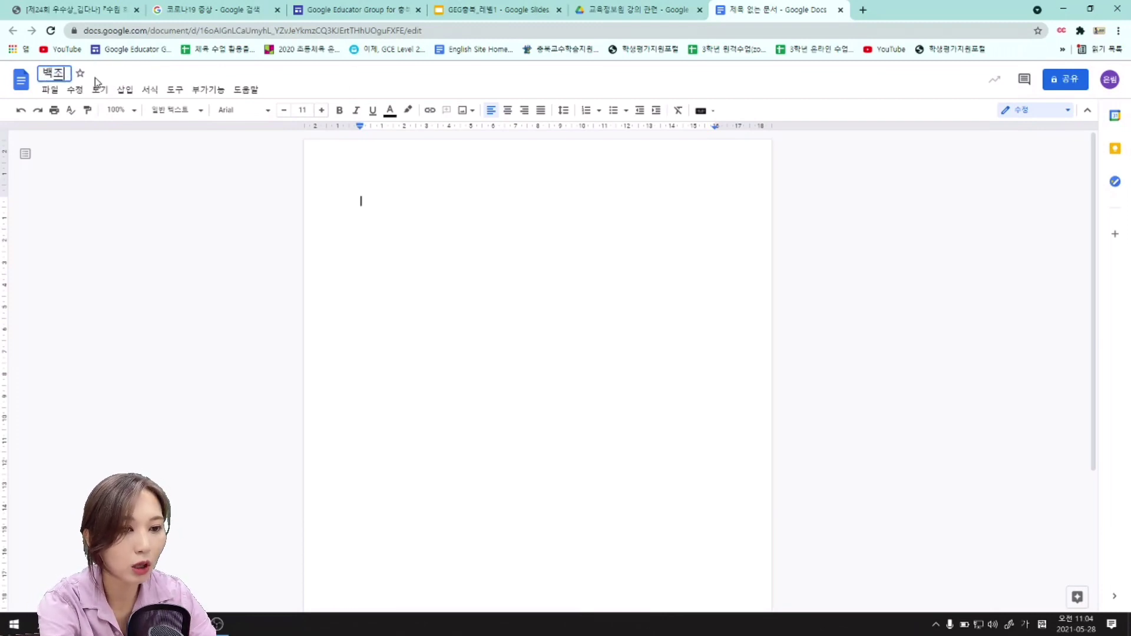
pyautogui.write('ㅣ개')
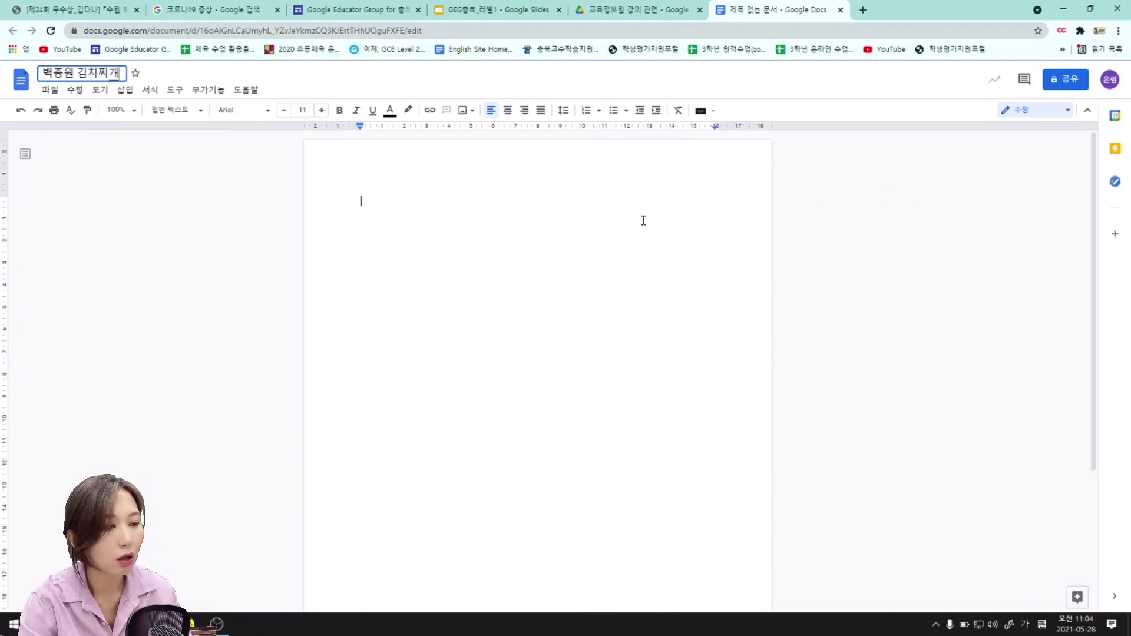
pyautogui.press('Return')
pyautogui.click(505, 10)
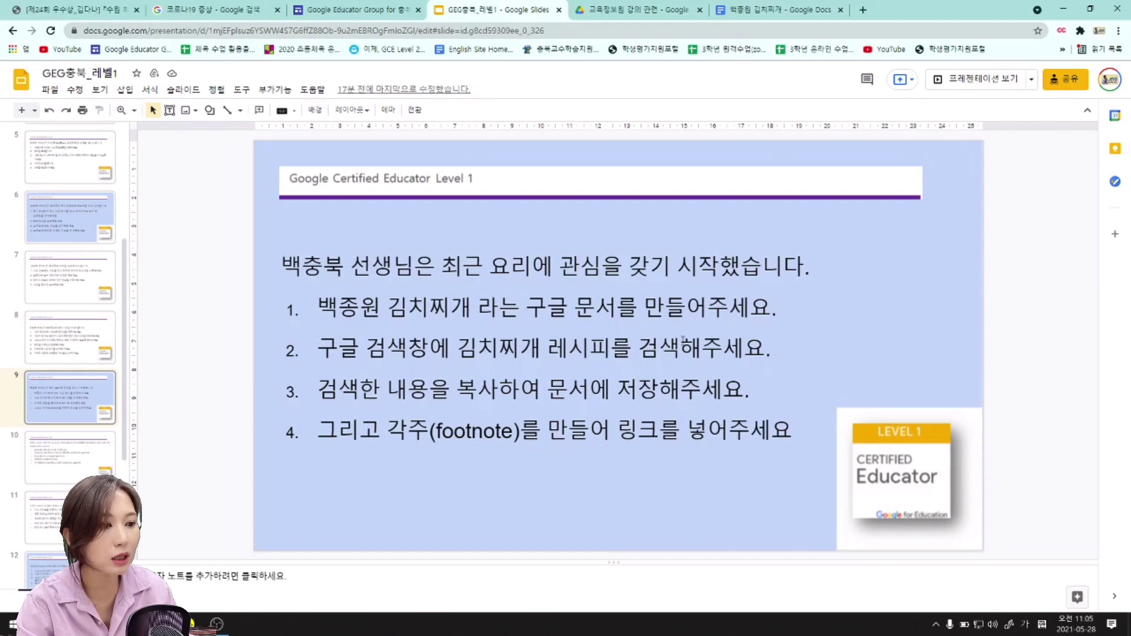
# Search Google for '김치찌개 레시피' in a new tab and look over the recipe results.
pyautogui.click(863, 10)
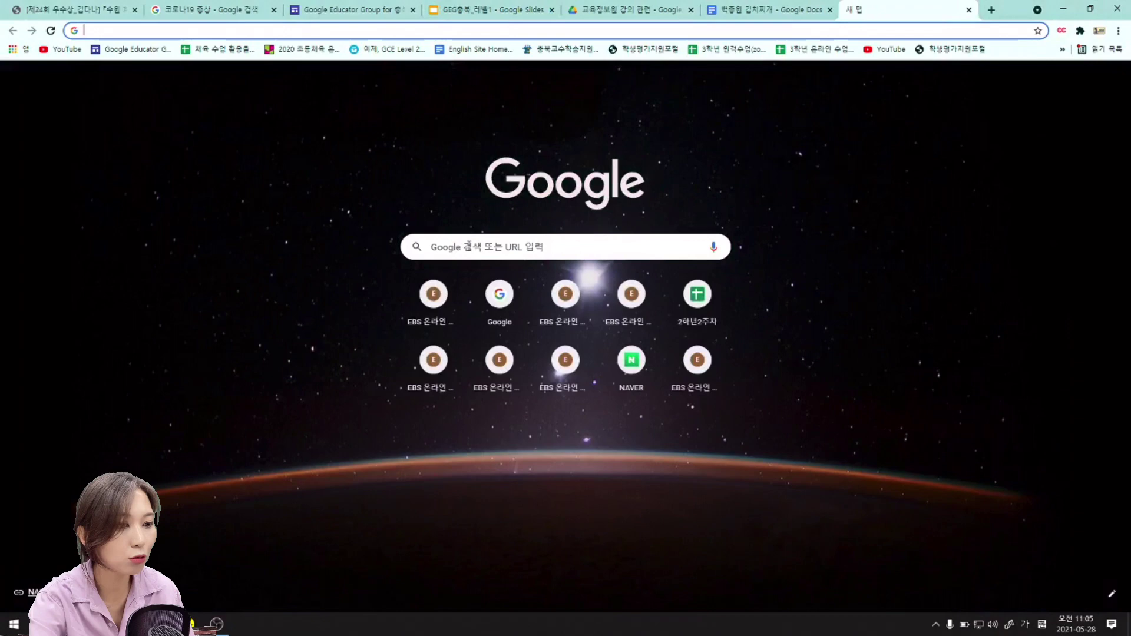
pyautogui.click(469, 246)
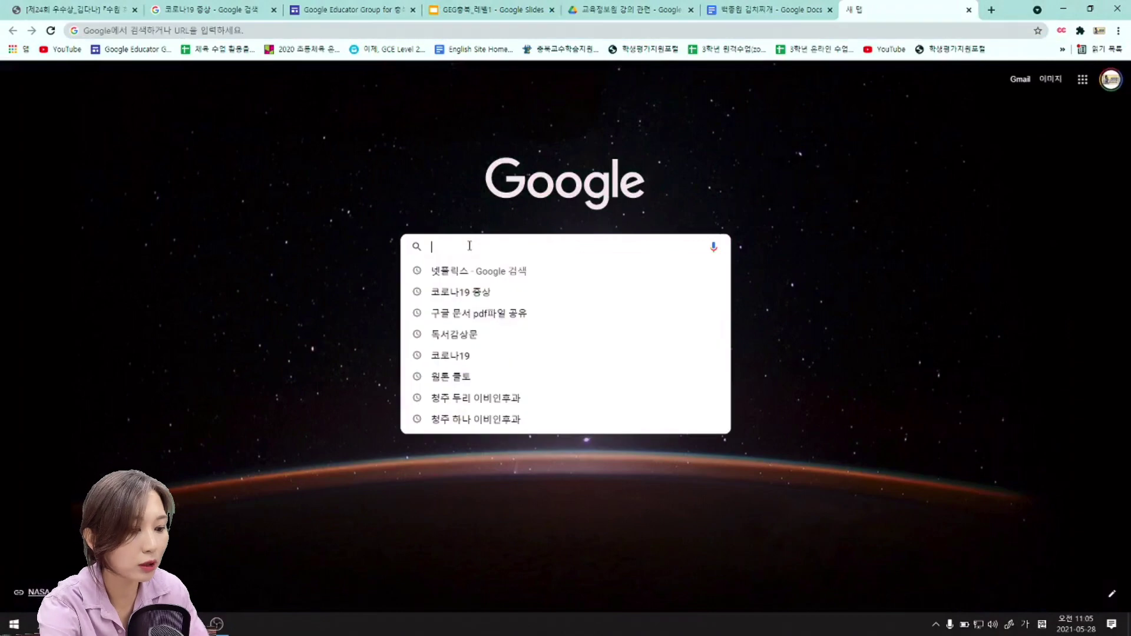
pyautogui.write('김치찌')
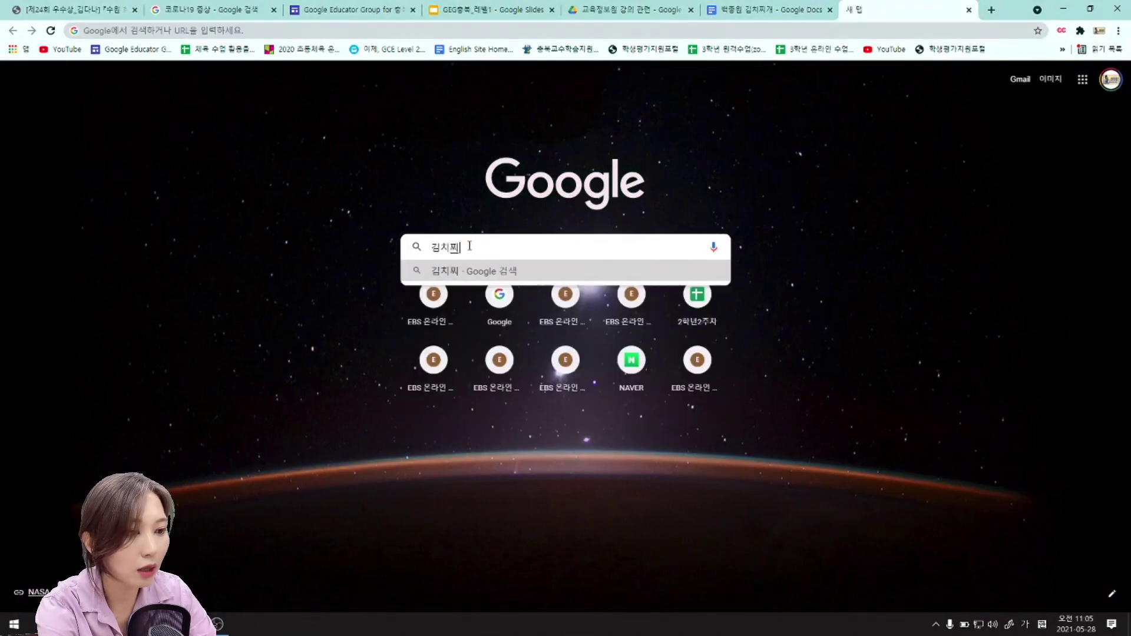
pyautogui.write('개 레시피')
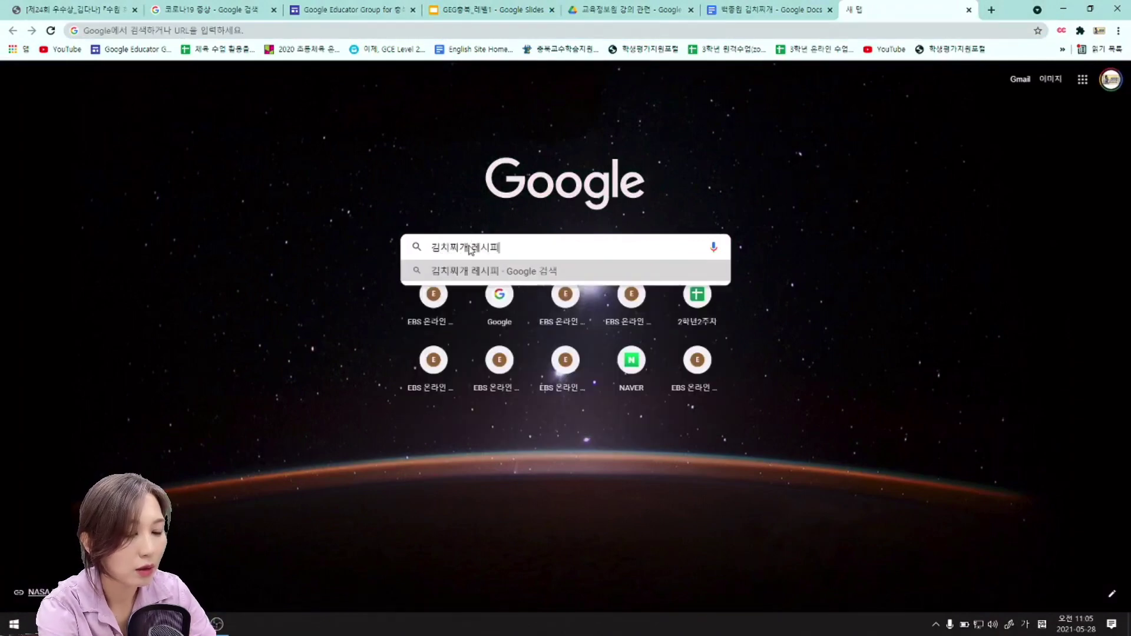
pyautogui.press('Return')
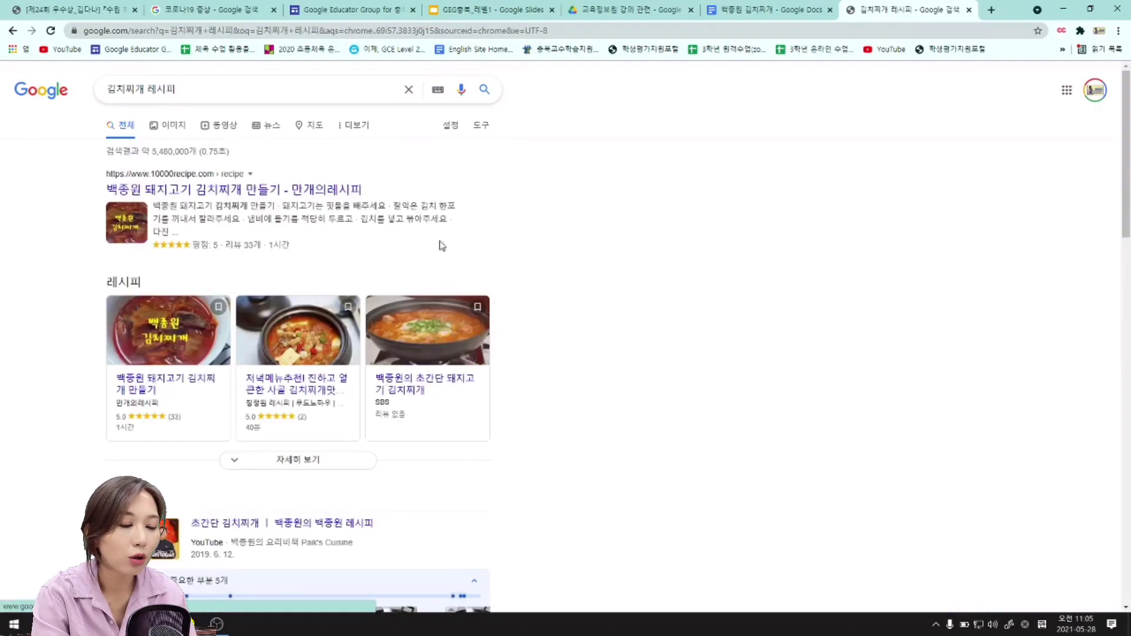
pyautogui.scroll(-4, 521, 232)
pyautogui.scroll(-15, 537, 233)
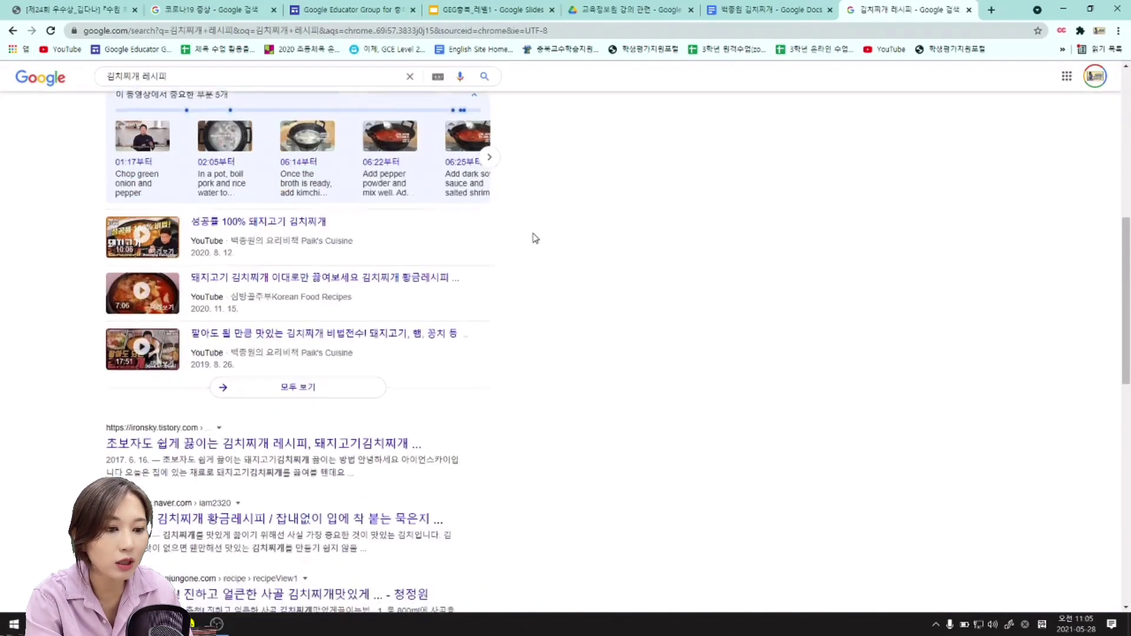
pyautogui.scroll(8, 476, 226)
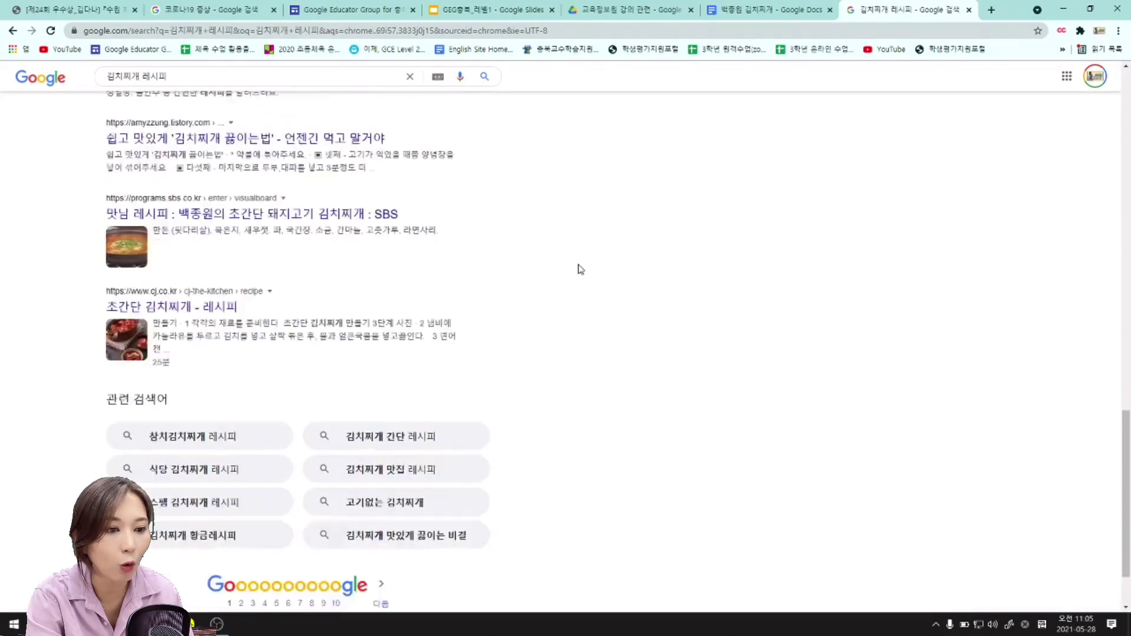
# Open the chungjungone.com 사골 김치찌개 recipe page and locate its recipe steps.
pyautogui.click(362, 330)
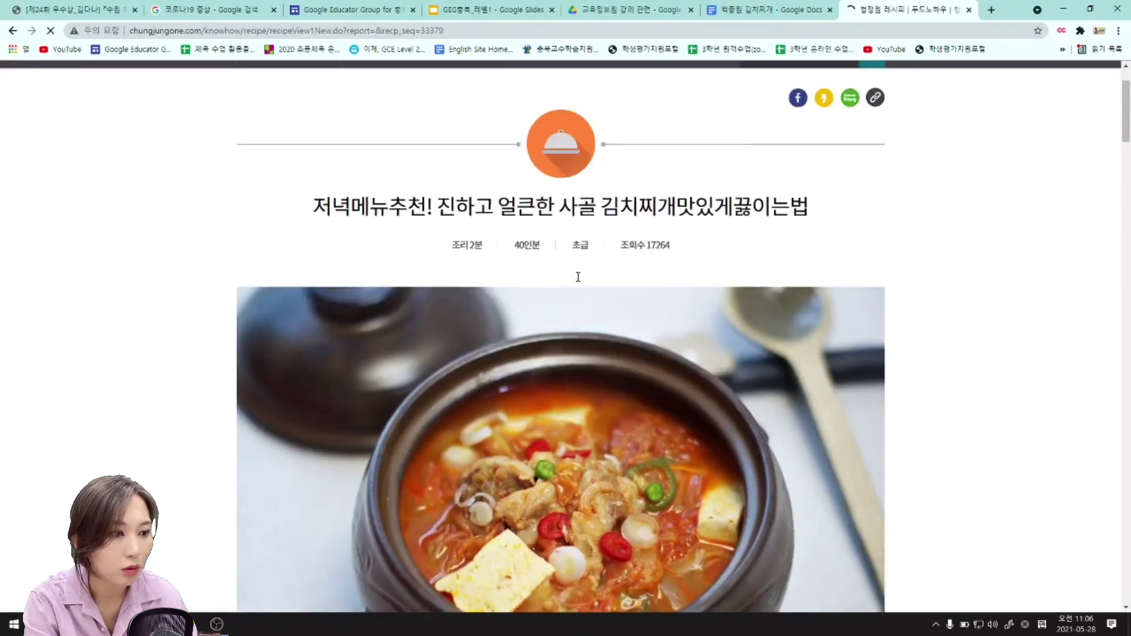
pyautogui.scroll(-6, 448, 312)
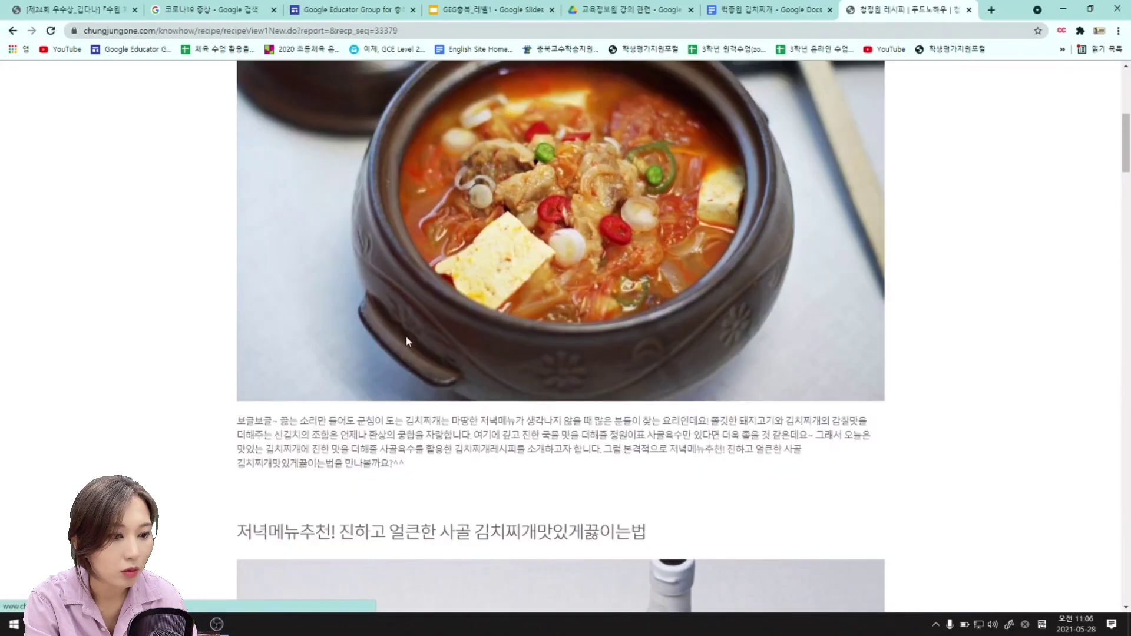
pyautogui.moveTo(240, 419); pyautogui.dragTo(495, 532)
pyautogui.click(495, 532)
pyautogui.scroll(-14, 471, 413)
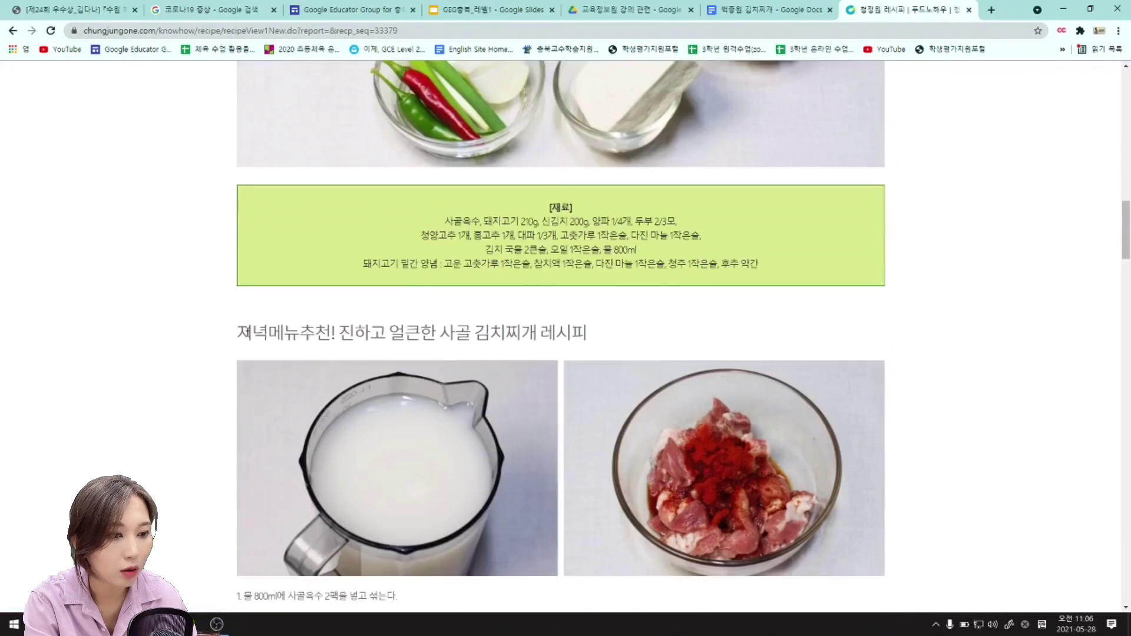
pyautogui.moveTo(239, 332); pyautogui.dragTo(407, 369)
pyautogui.scroll(-20, 674, 366)
pyautogui.scroll(-10, 672, 384)
pyautogui.scroll(1, 408, 370)
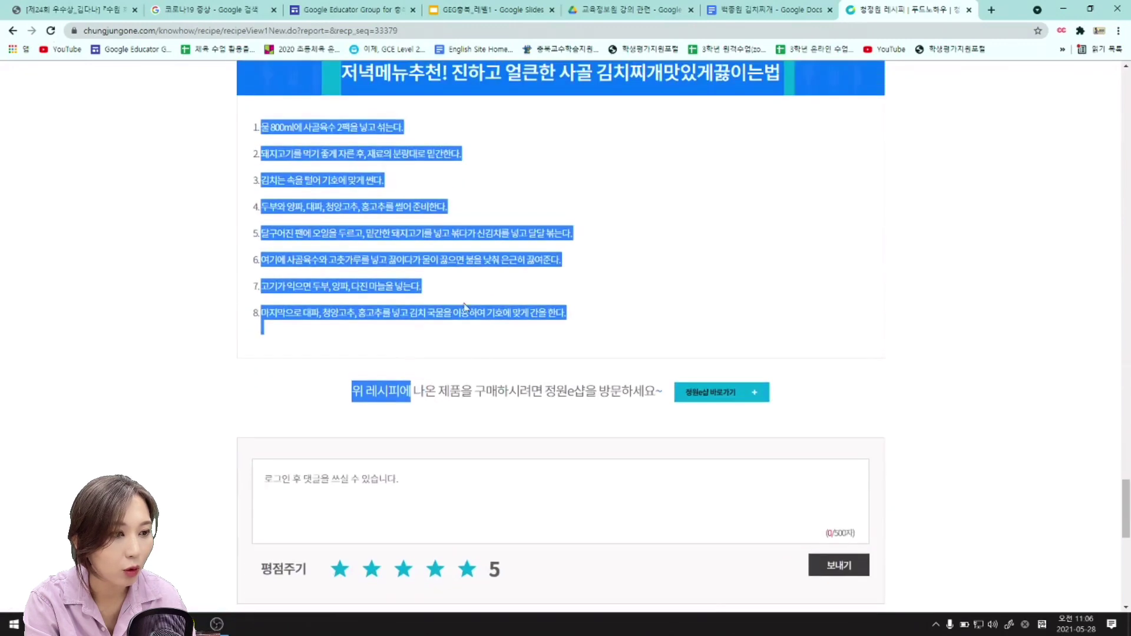
pyautogui.click(467, 309)
pyautogui.scroll(3, 407, 330)
# Copy the recipe heading and steps 1–8 from the page.
pyautogui.moveTo(337, 283); pyautogui.dragTo(592, 490)
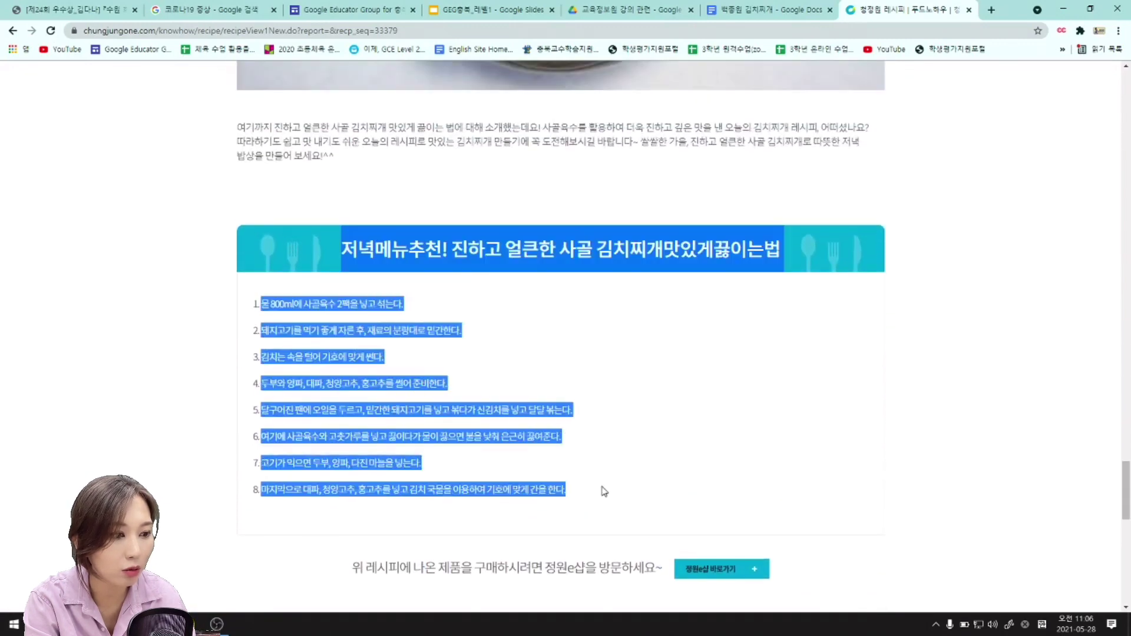
pyautogui.rightClick(358, 404)
pyautogui.click(377, 412)
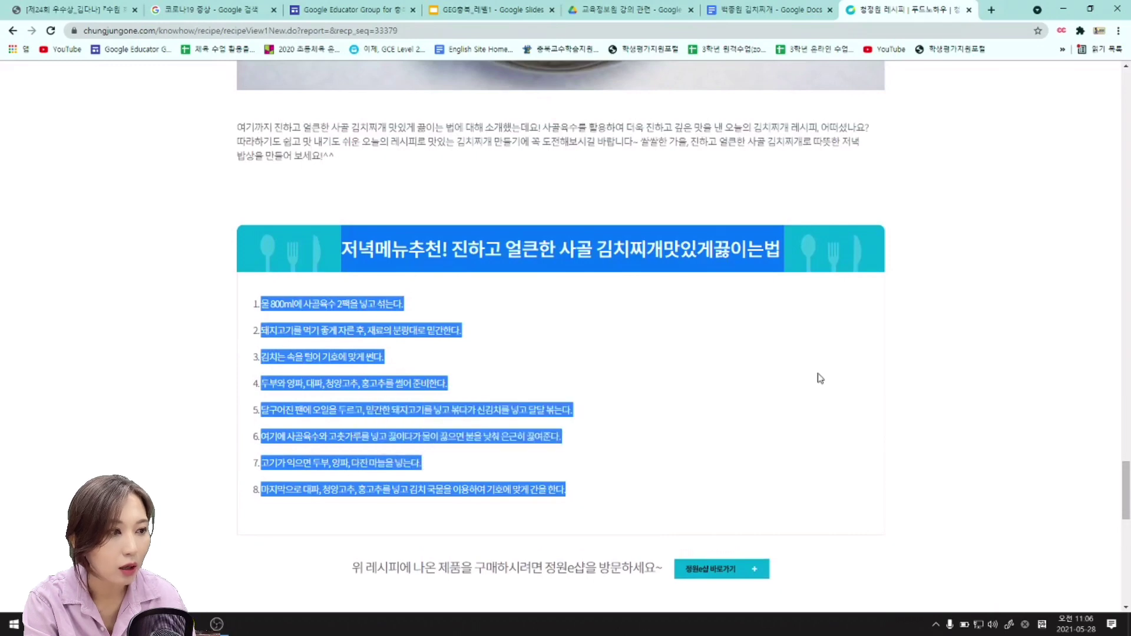
pyautogui.click(820, 378)
pyautogui.click(772, 11)
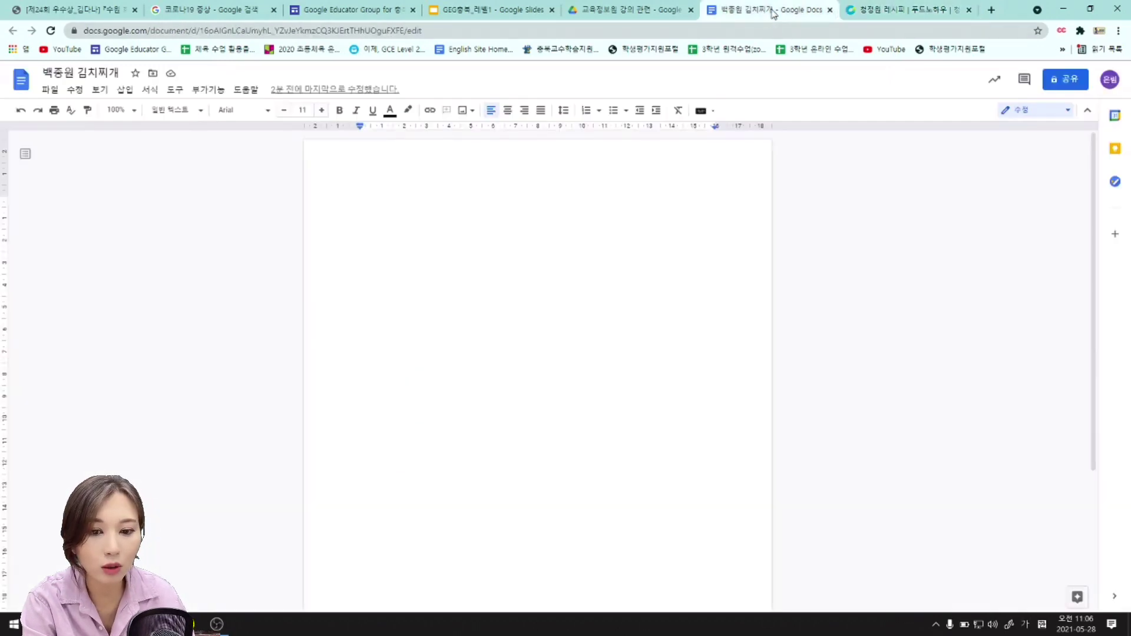
# Paste the copied recipe title and eight-step list into the 백종원 김치찌개 document.
pyautogui.rightClick(418, 197)
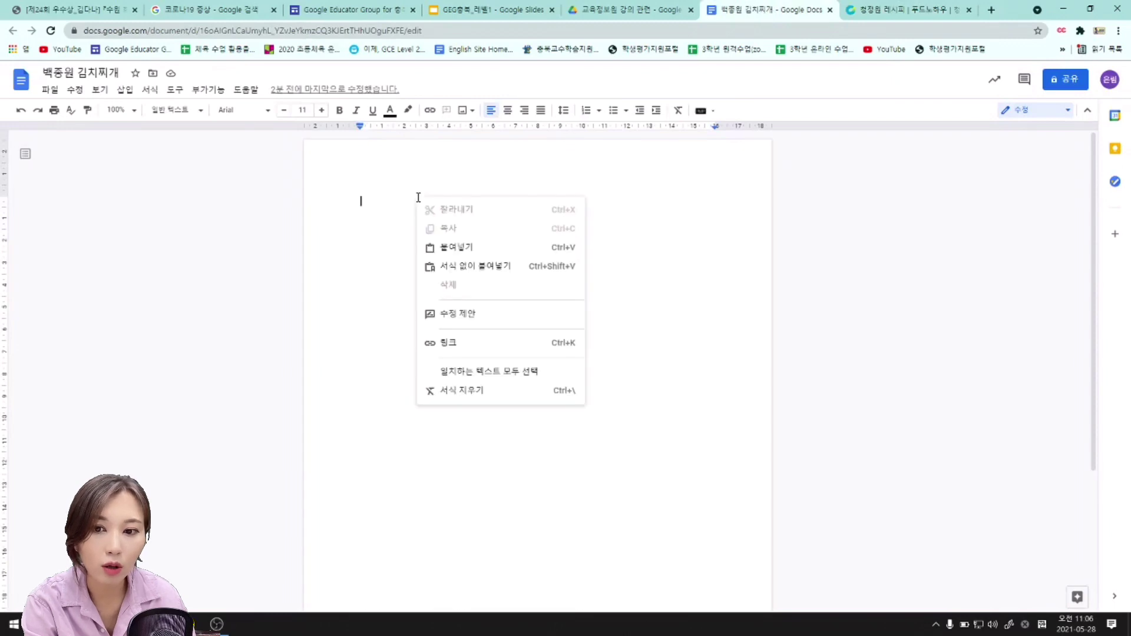
pyautogui.click(466, 255)
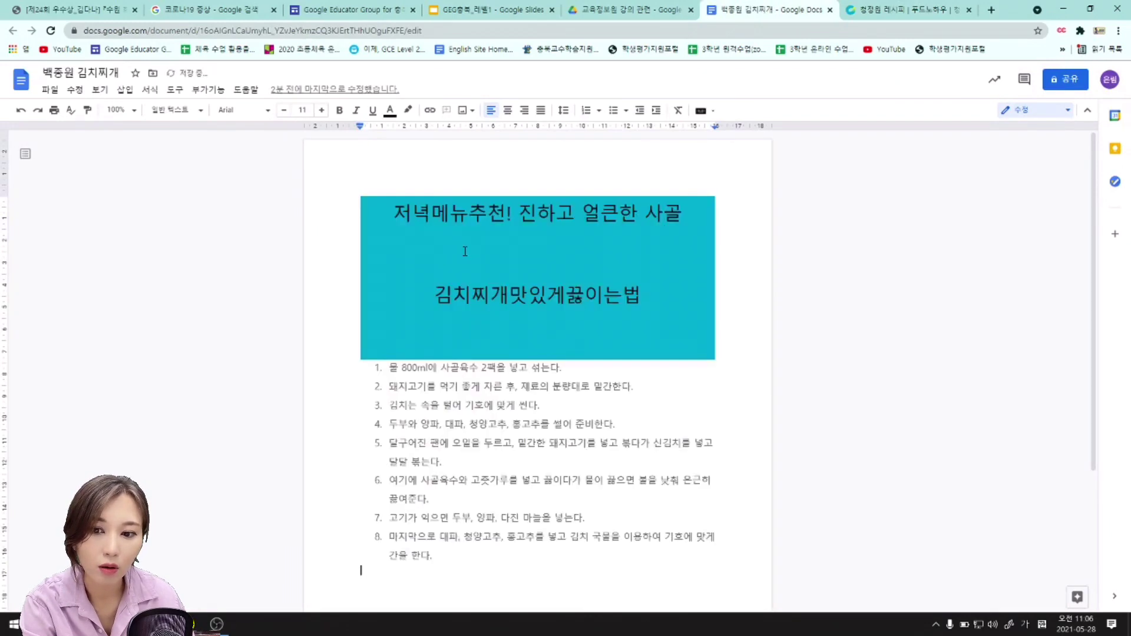
pyautogui.scroll(-3, 567, 474)
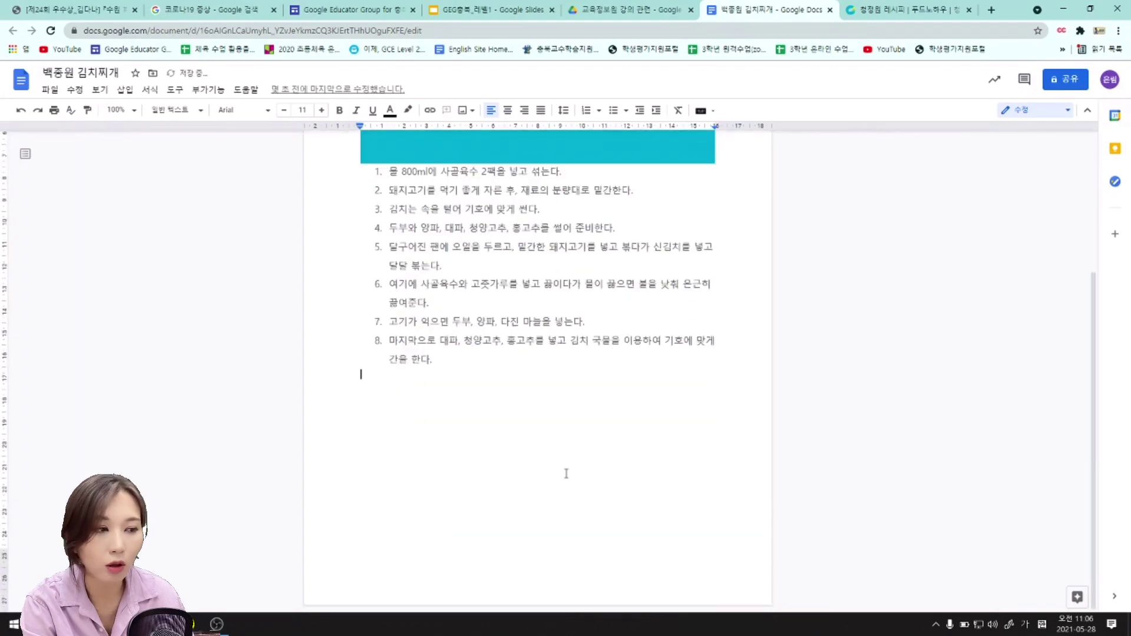
pyautogui.click(492, 9)
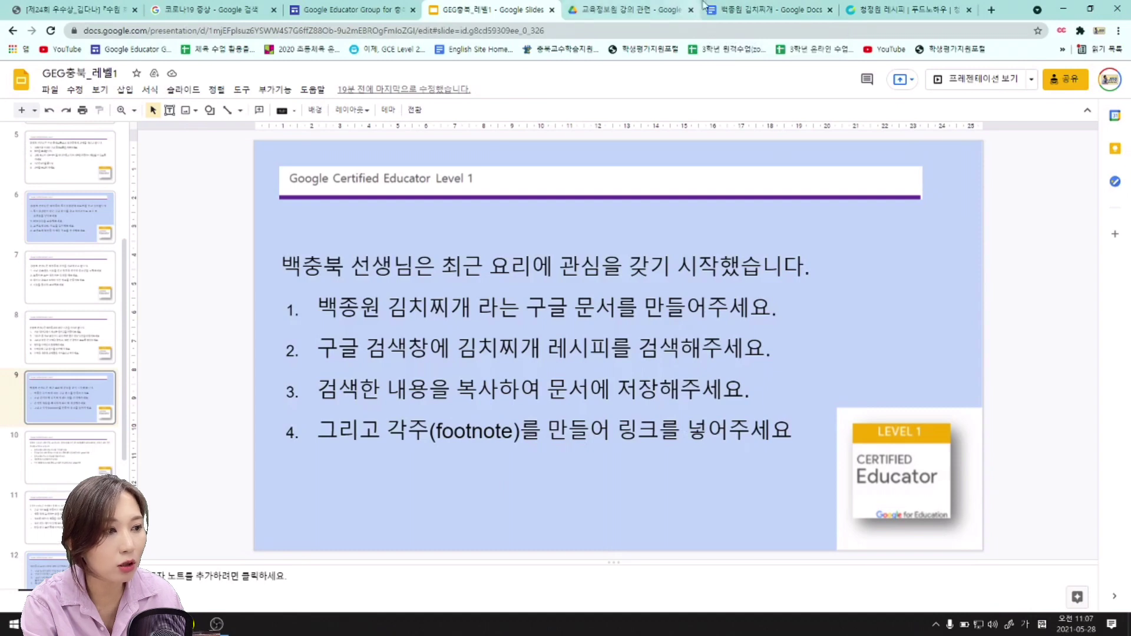
# Insert an empty footnote 1 after the recipe list via 삽입 > 각주.
pyautogui.click(740, 10)
pyautogui.scroll(3, 397, 319)
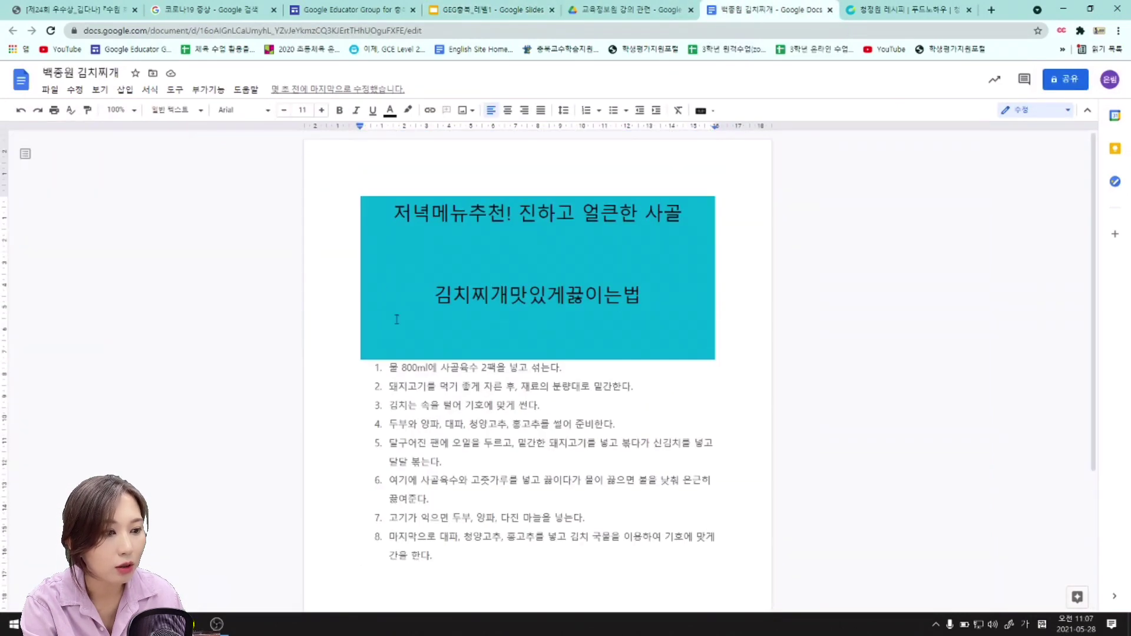
pyautogui.scroll(-3, 505, 471)
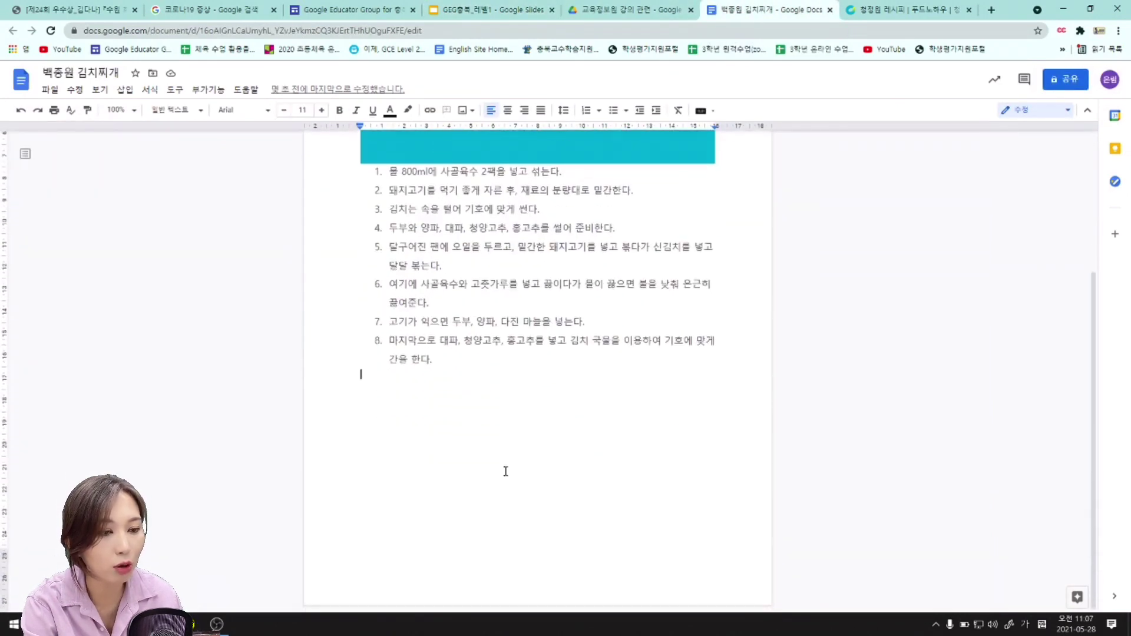
pyautogui.click(132, 92)
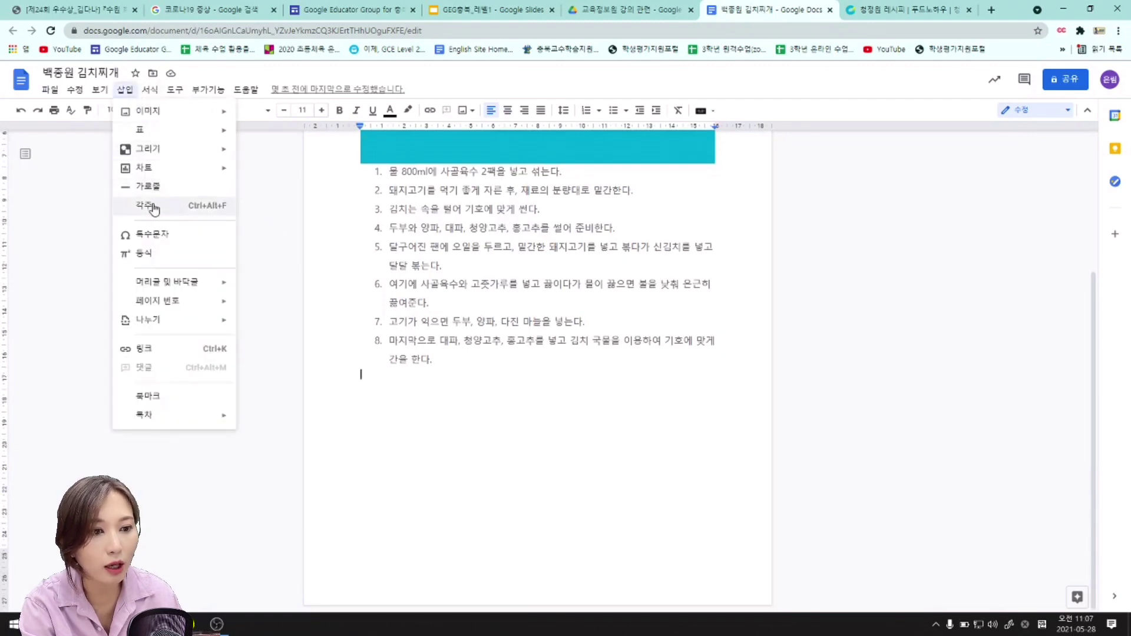
pyautogui.click(209, 212)
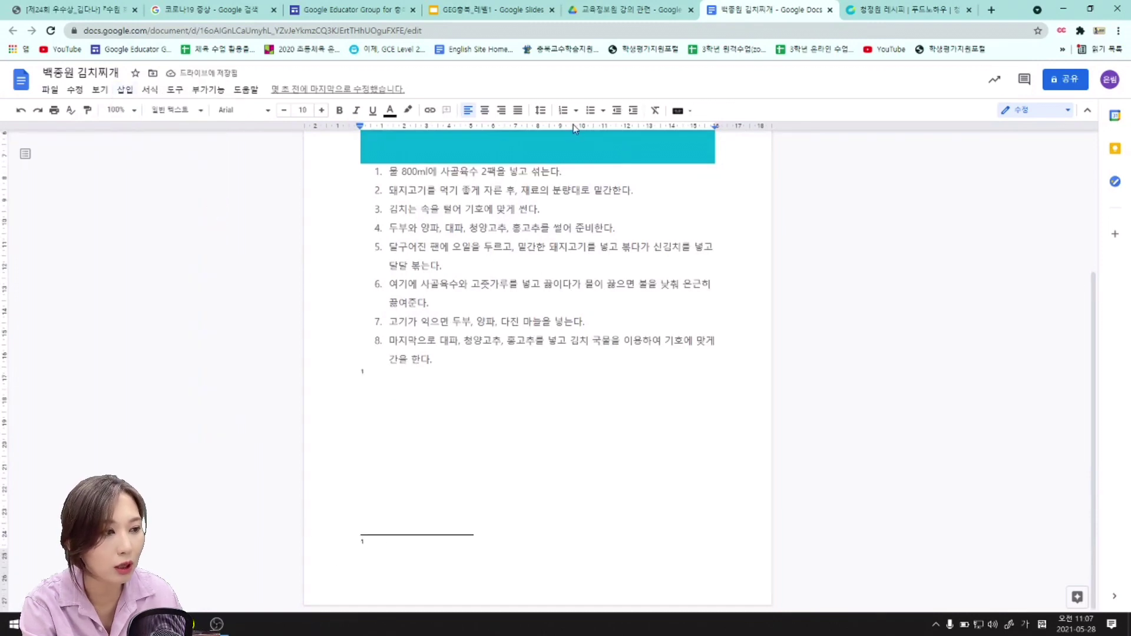
pyautogui.click(511, 9)
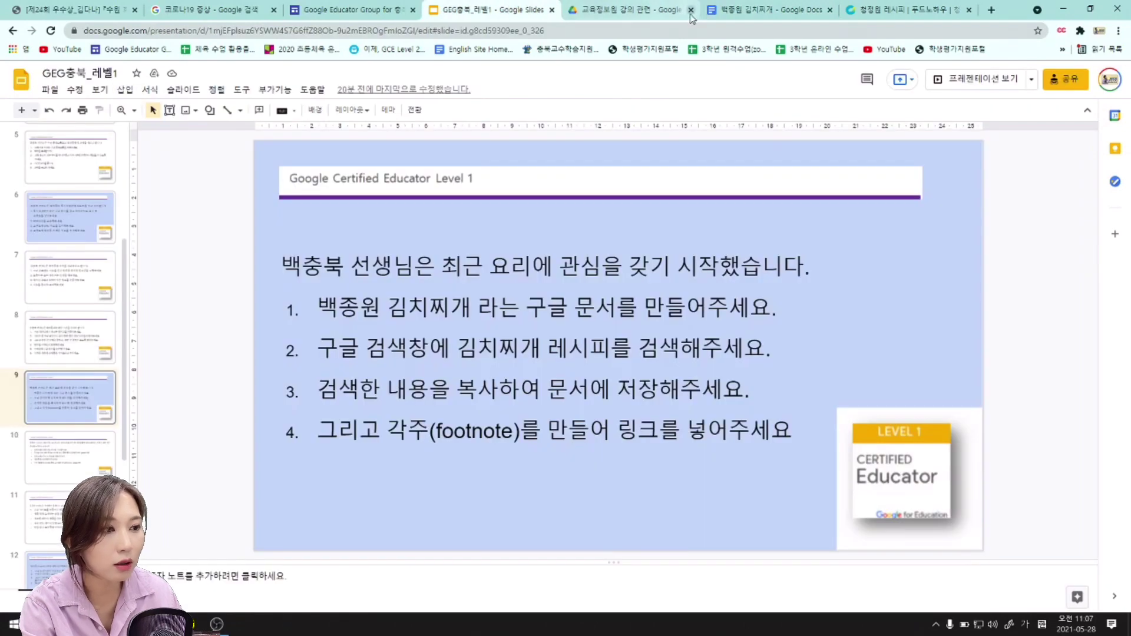
pyautogui.click(766, 9)
# Copy the recipe page's web address from the address bar.
pyautogui.click(879, 12)
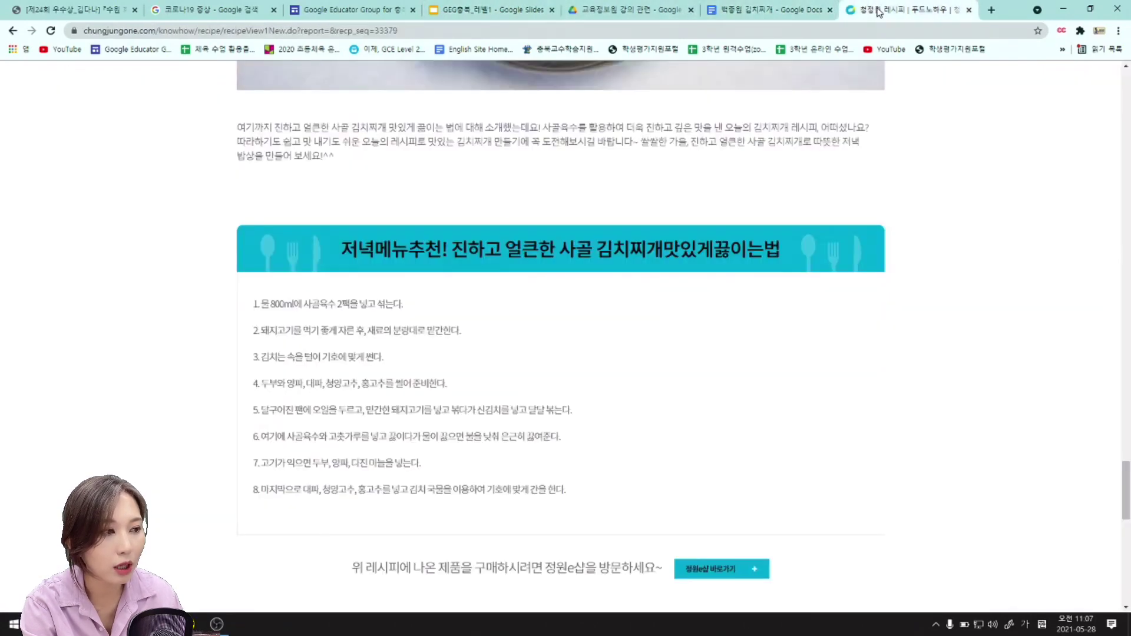
pyautogui.click(463, 32)
pyautogui.rightClick(375, 34)
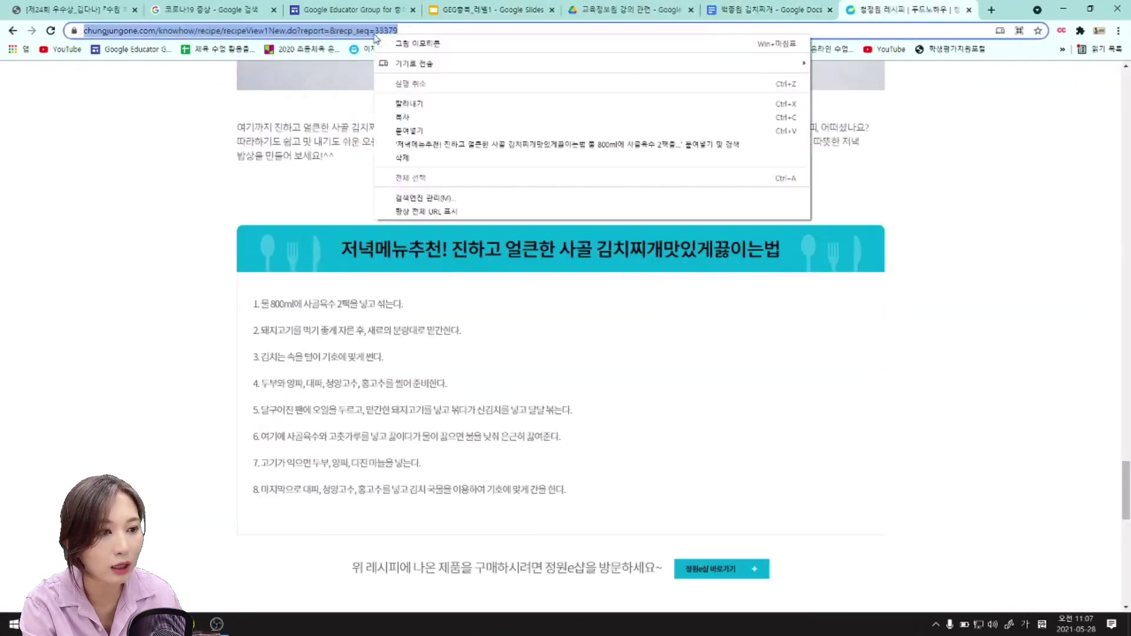
pyautogui.click(403, 117)
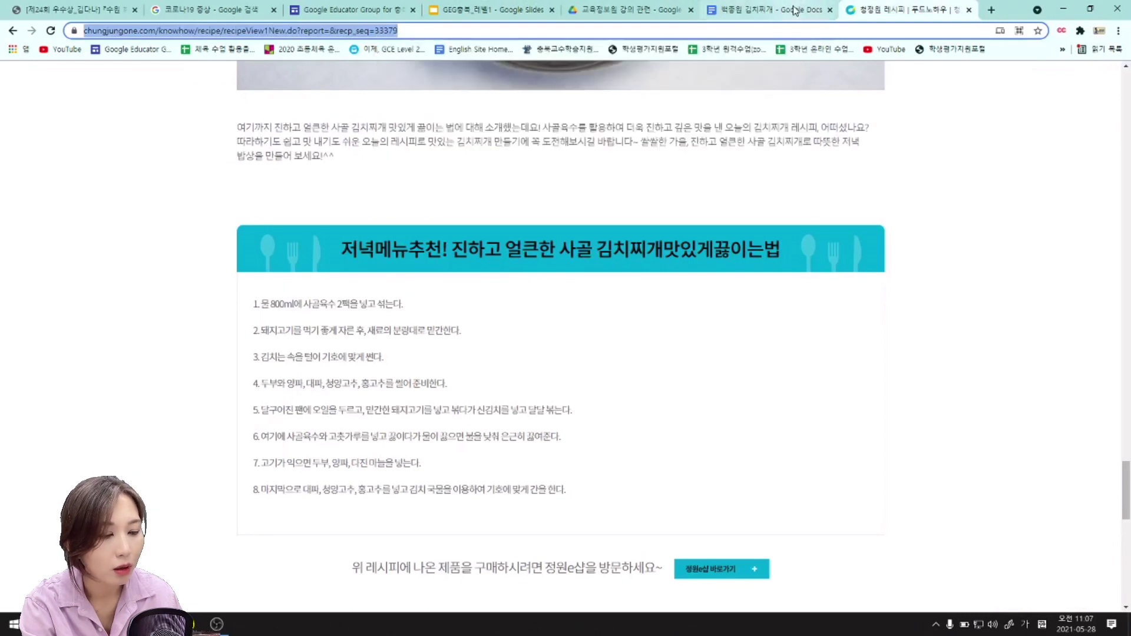
# Paste the chungjungone.com recipe URL into footnote 1 and verify the full address.
pyautogui.click(769, 9)
pyautogui.rightClick(387, 544)
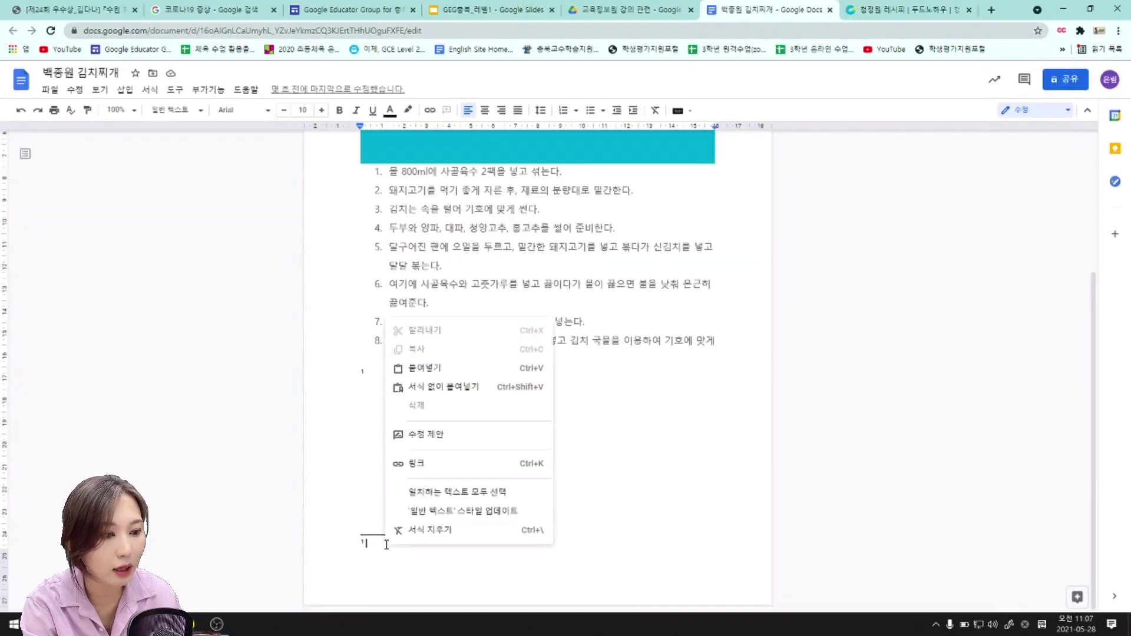
pyautogui.click(419, 367)
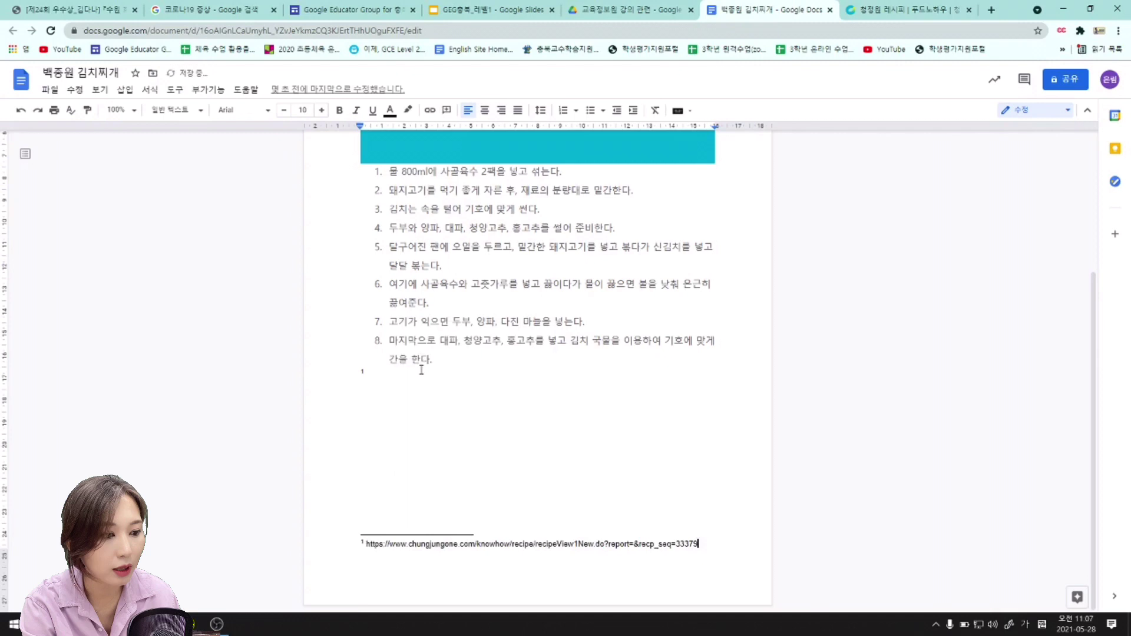
pyautogui.click(522, 419)
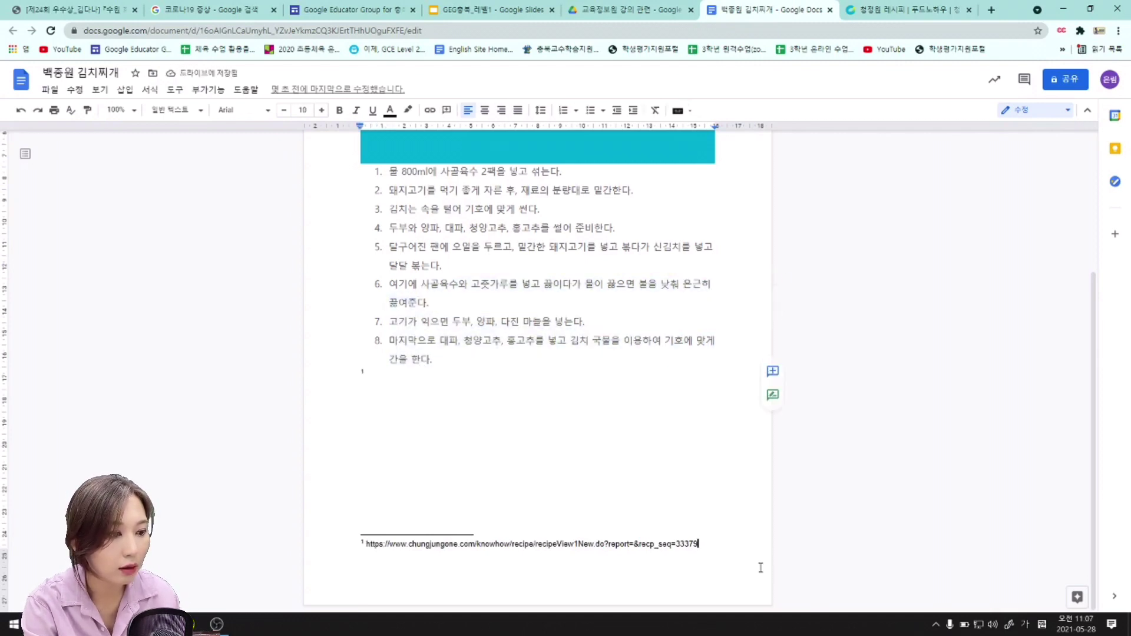
pyautogui.click(719, 545)
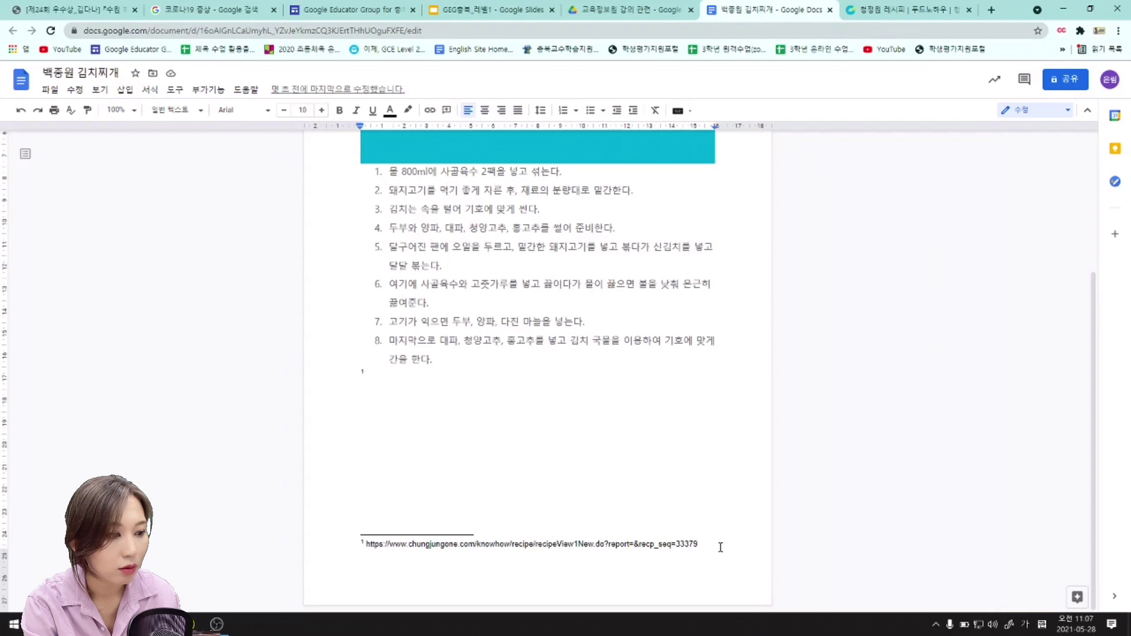
pyautogui.click(496, 446)
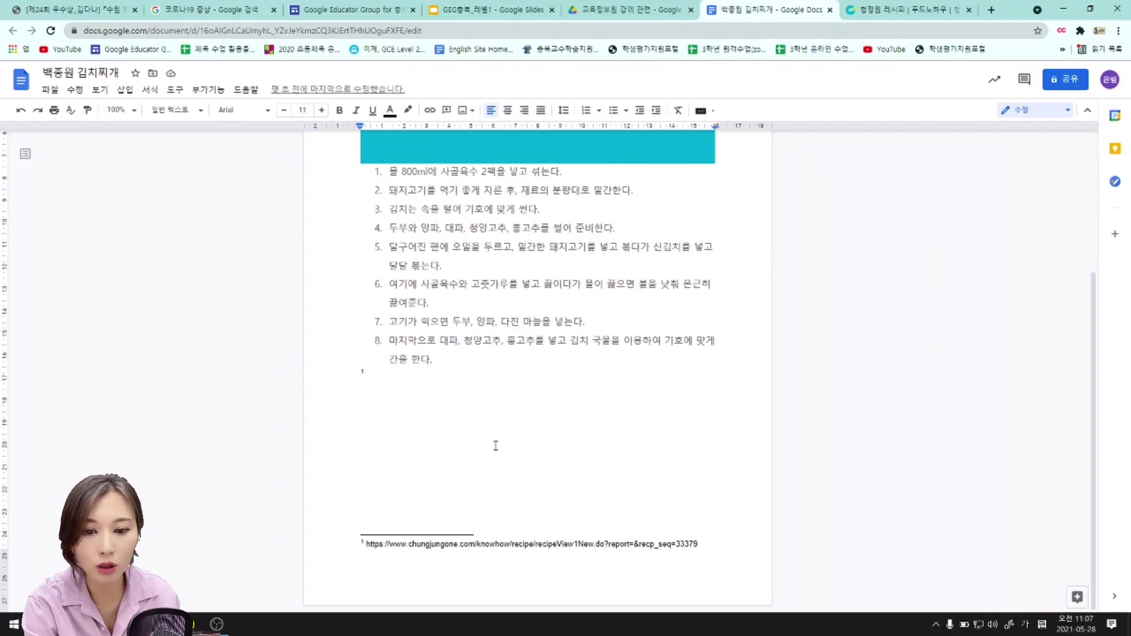
pyautogui.click(490, 11)
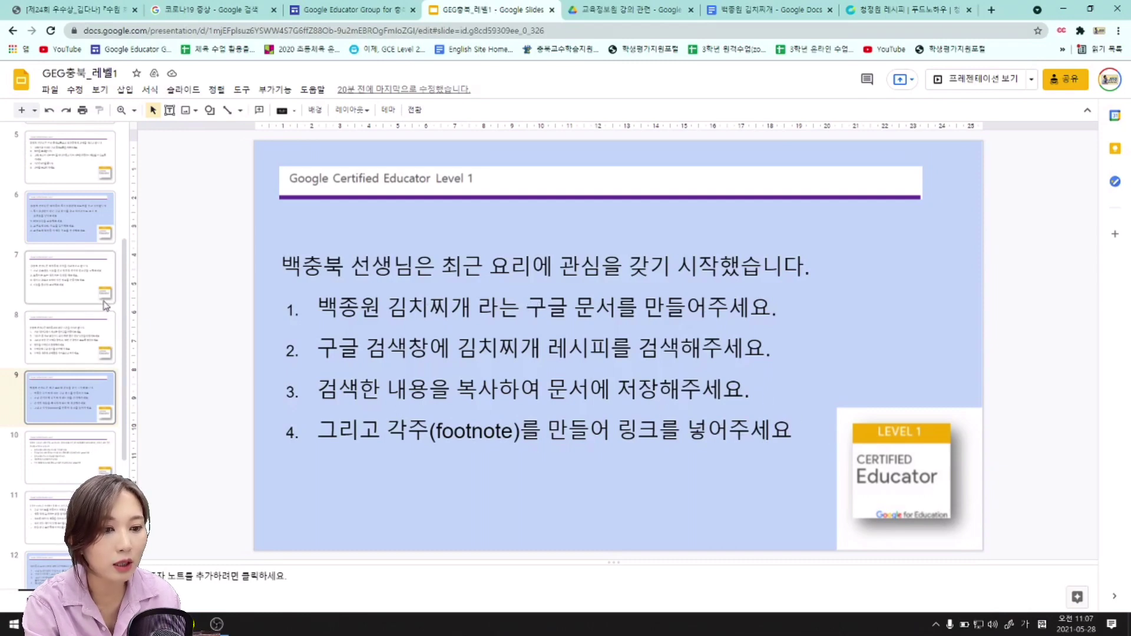
# Go to slide 12 to read the four-step 코로나19 footnote task.
pyautogui.scroll(-4, 106, 304)
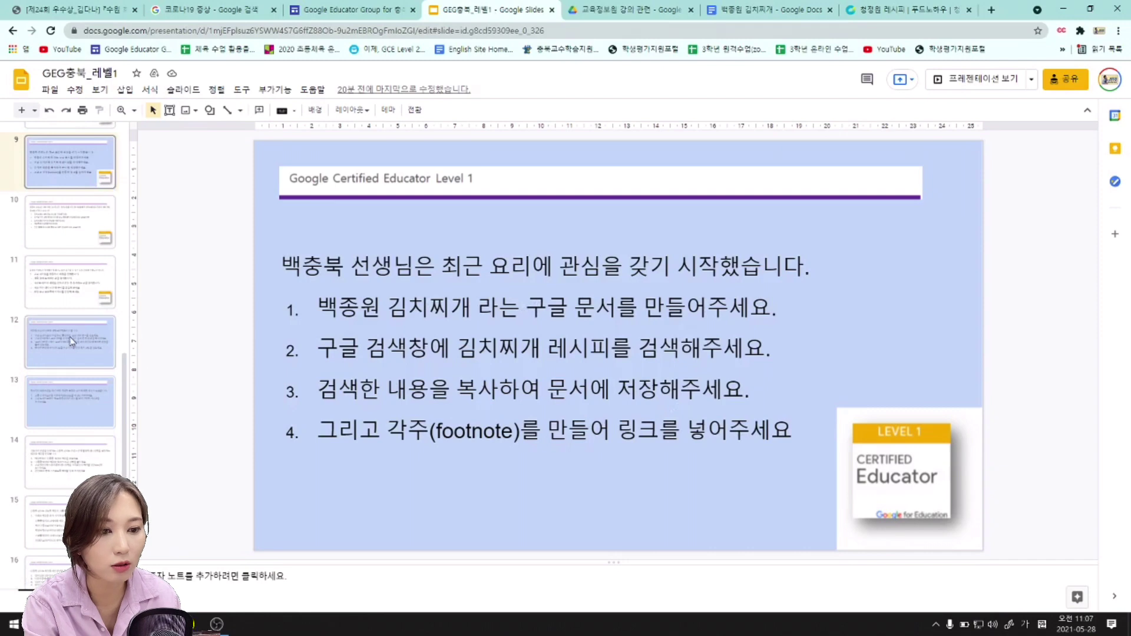
pyautogui.click(72, 341)
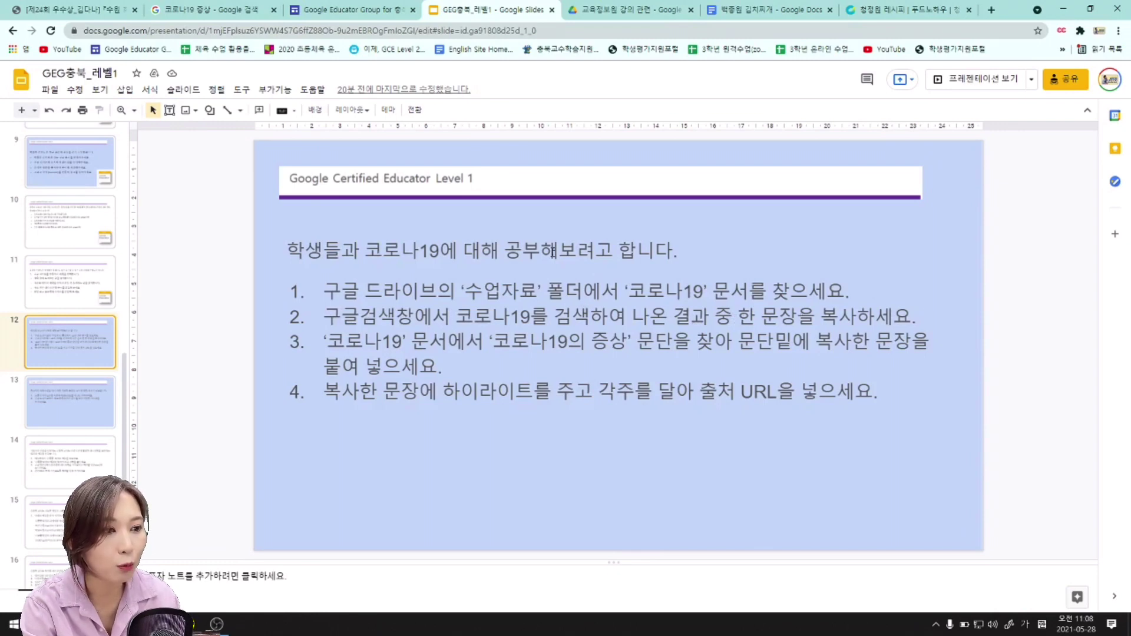
# Open the 코로나19 document from the 수업자료 Drive folder, then go back to slide 12's instructions.
pyautogui.click(634, 12)
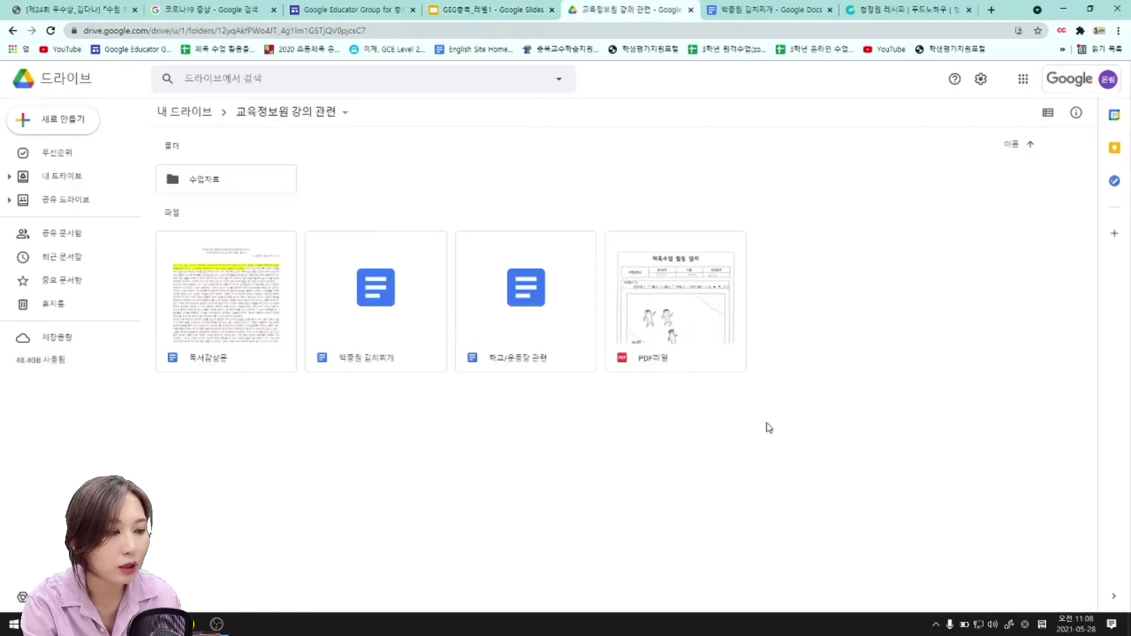
pyautogui.click(230, 184)
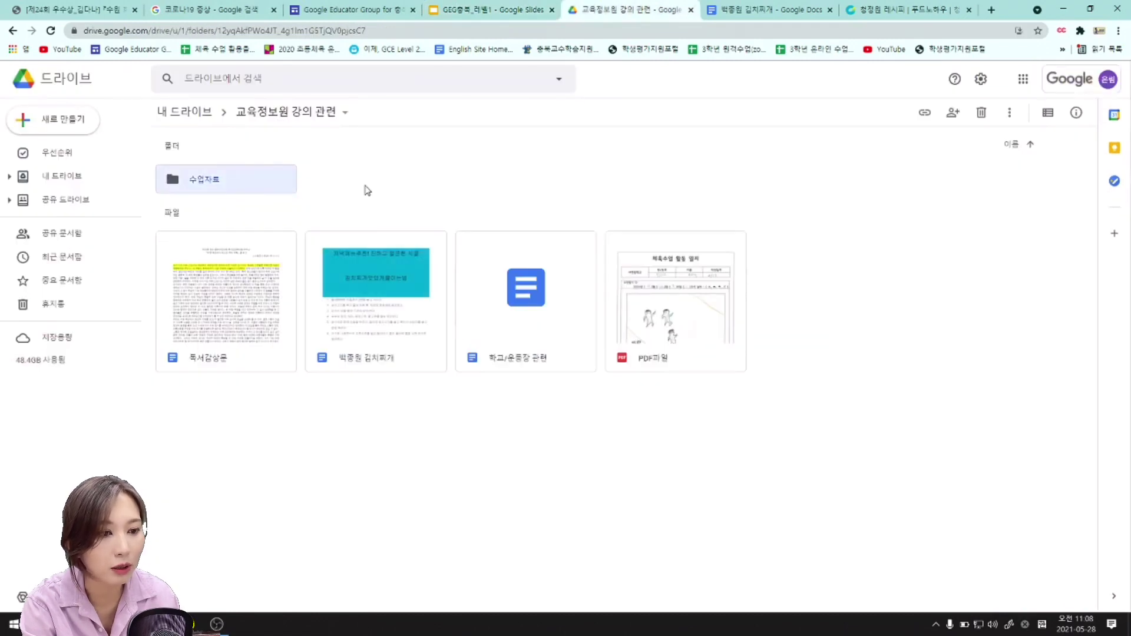
pyautogui.click(367, 189)
pyautogui.click(255, 192)
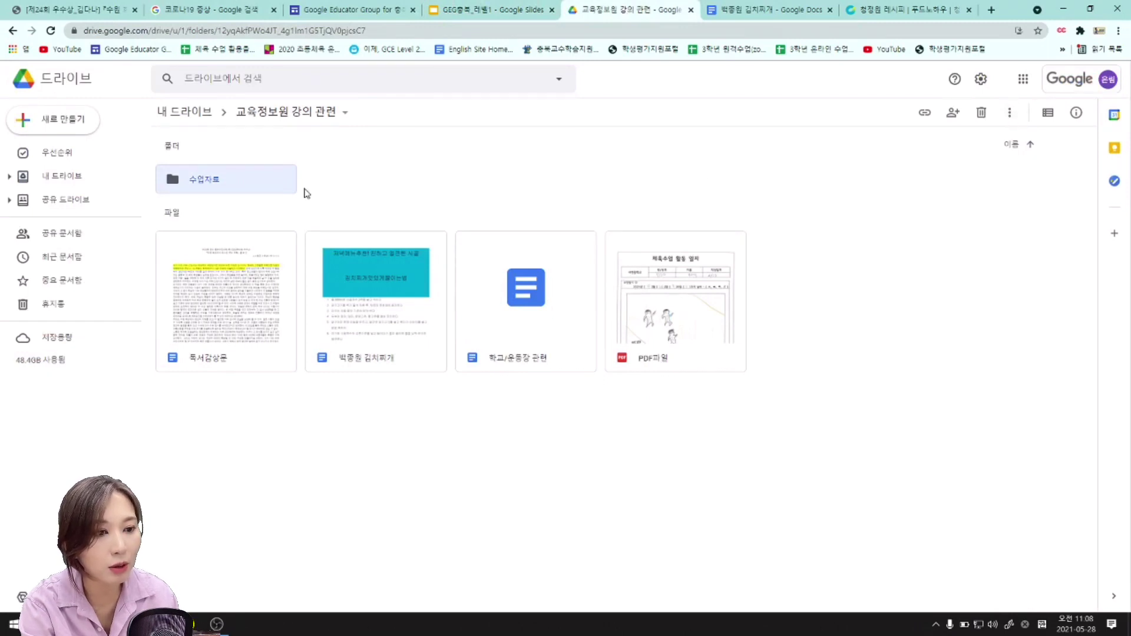
pyautogui.click(346, 196)
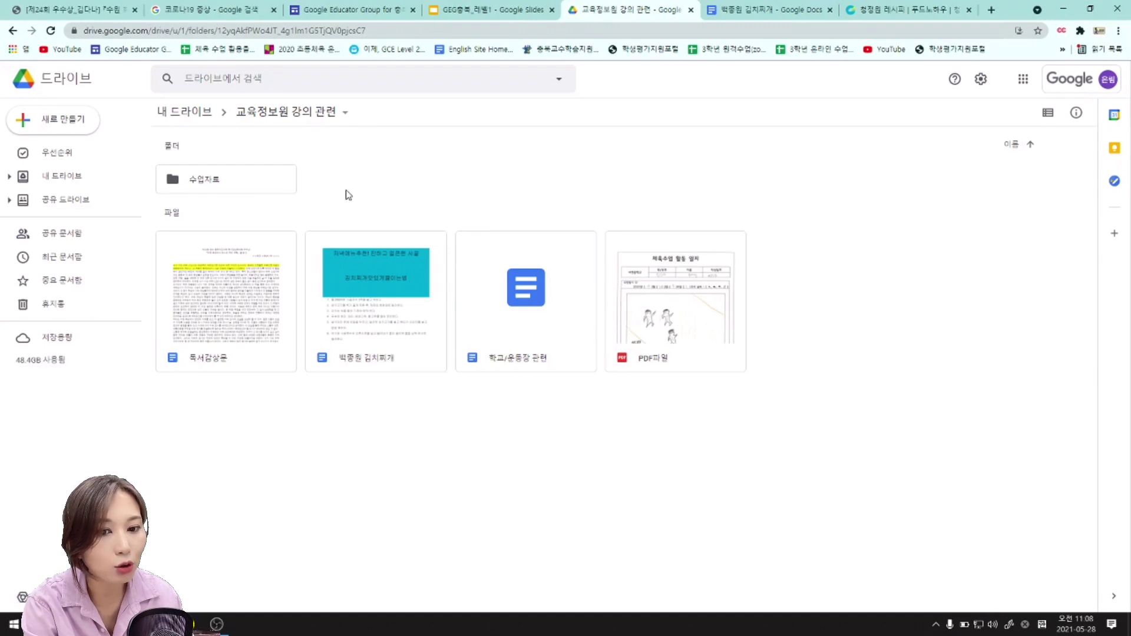
pyautogui.doubleClick(269, 180)
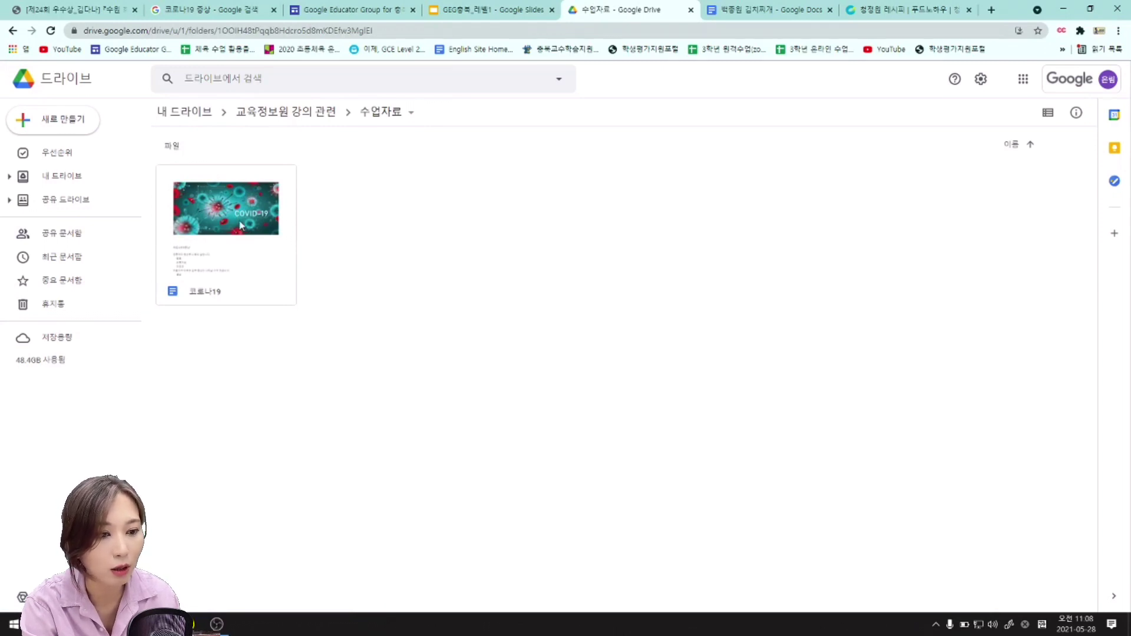
pyautogui.doubleClick(216, 304)
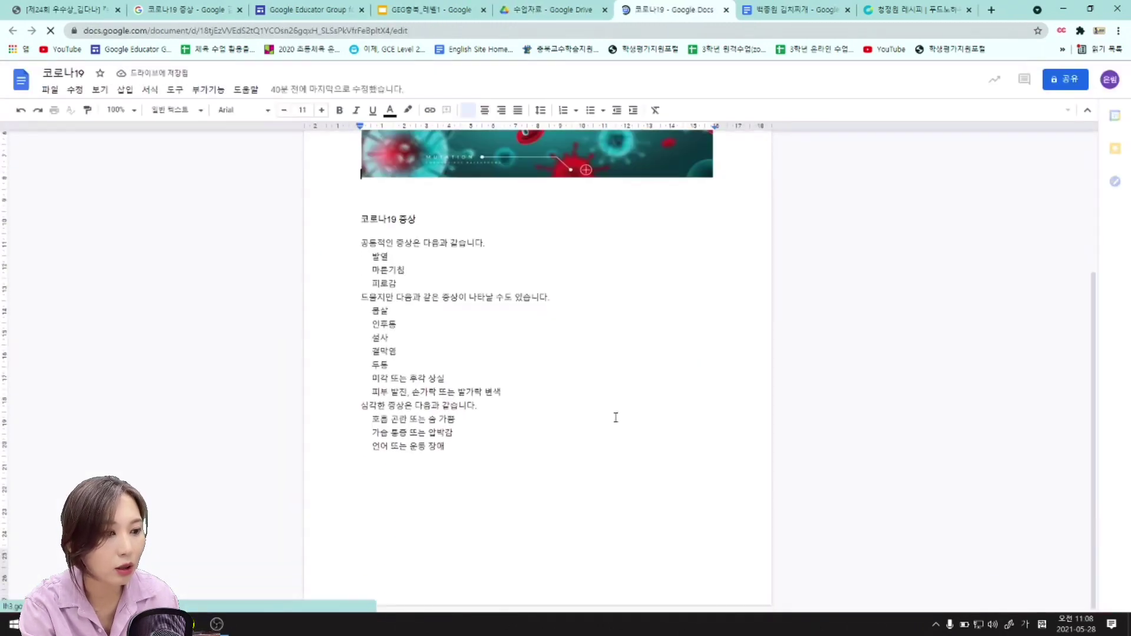
pyautogui.click(432, 9)
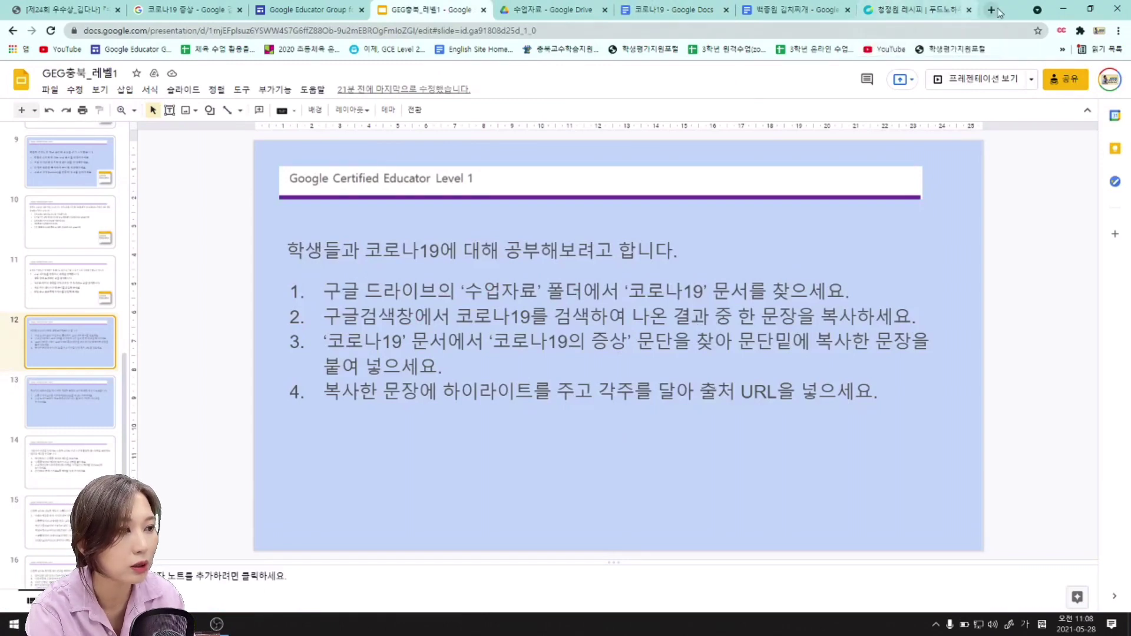
# Search Google for 코로나19 in a new tab and open the Seongnam COVID-19 emergency page.
pyautogui.click(969, 10)
pyautogui.click(991, 10)
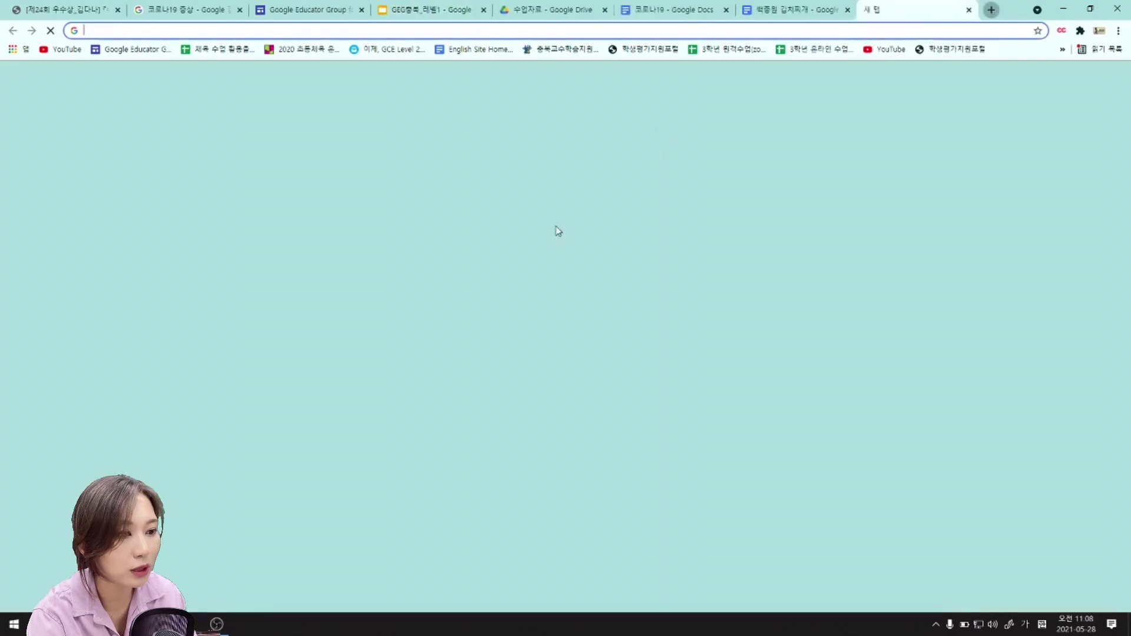
pyautogui.click(500, 246)
pyautogui.write('코로')
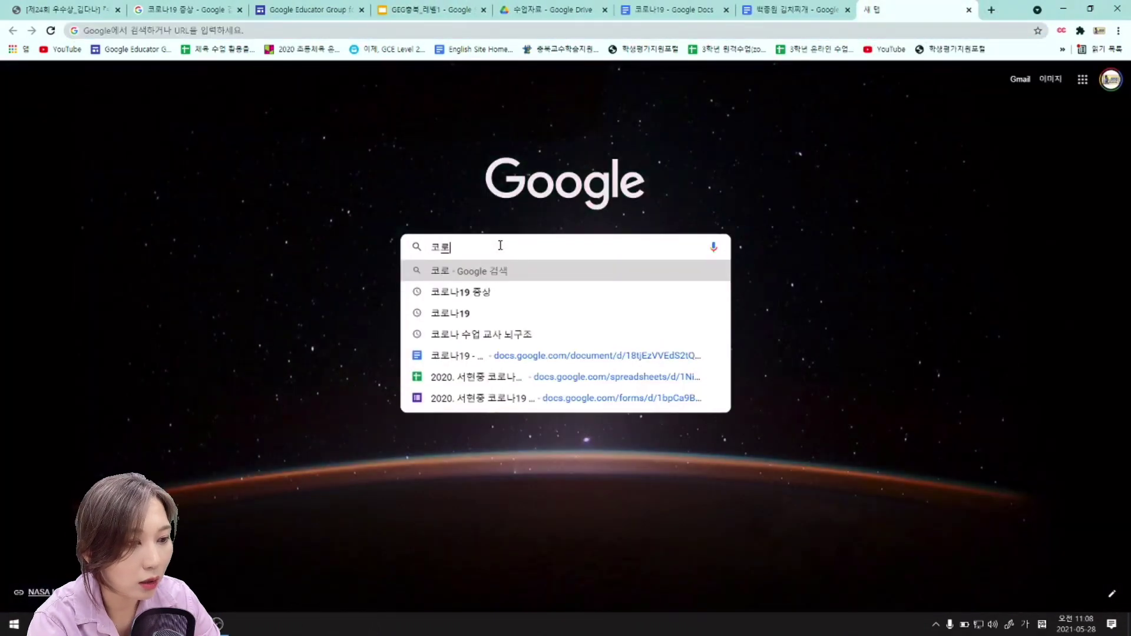
pyautogui.write('나19')
pyautogui.press('Return')
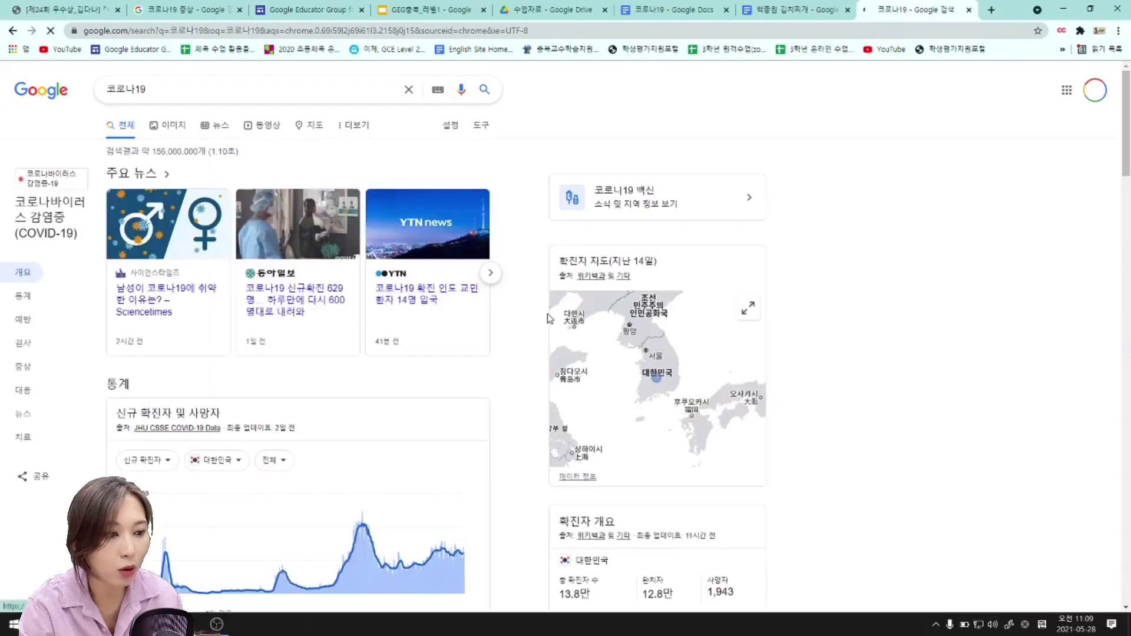
pyautogui.scroll(-8, 525, 291)
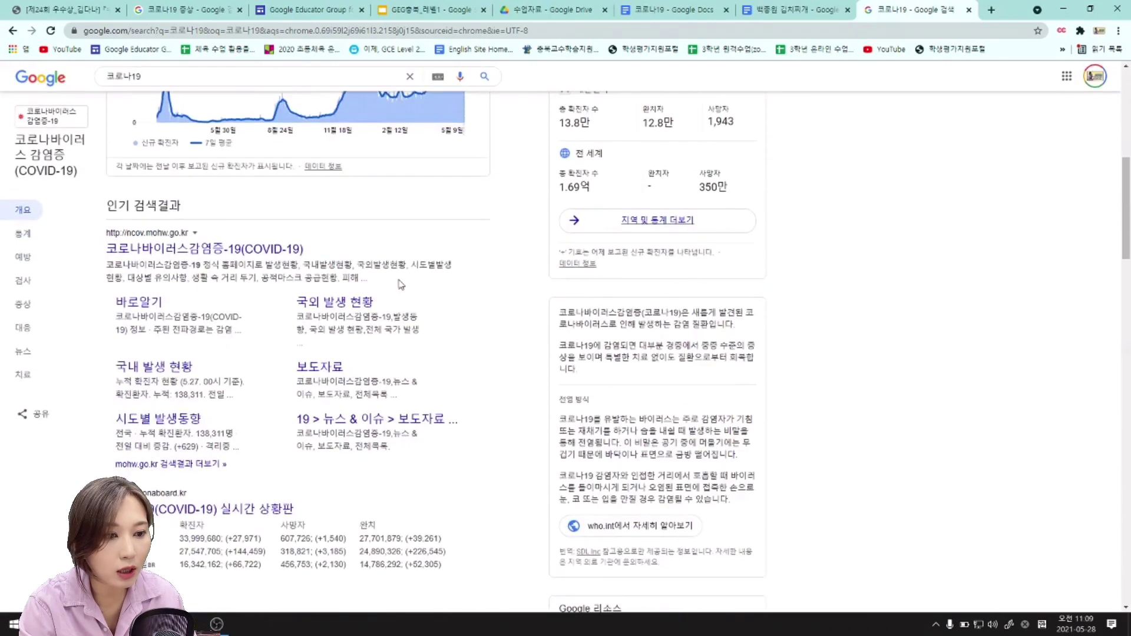
pyautogui.click(227, 251)
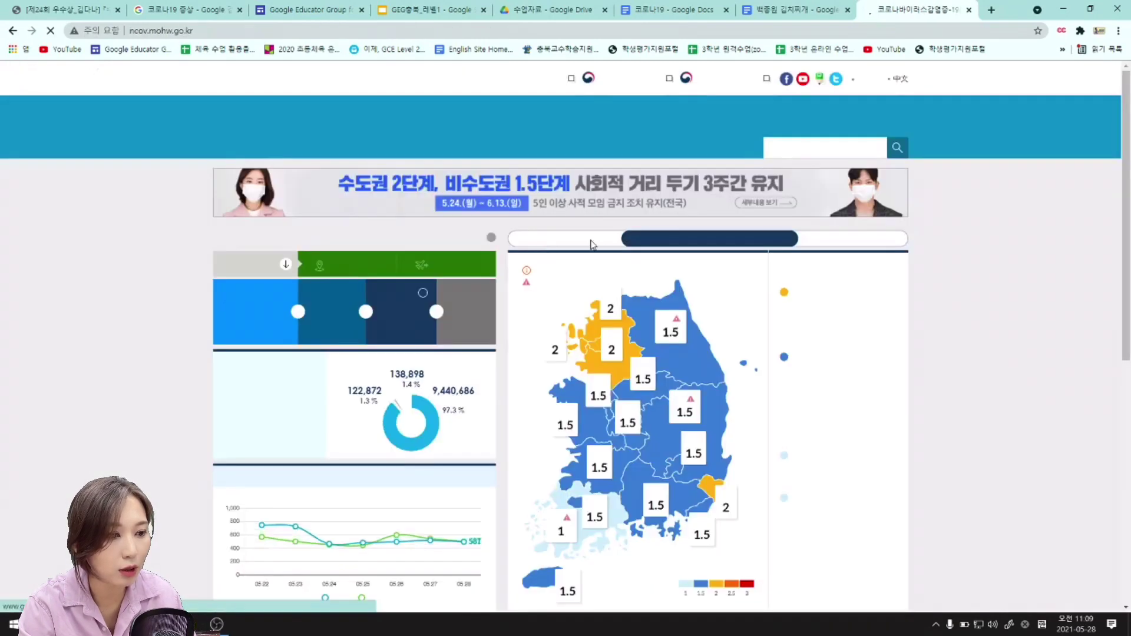
pyautogui.scroll(-7, 592, 244)
pyautogui.scroll(6, 962, 240)
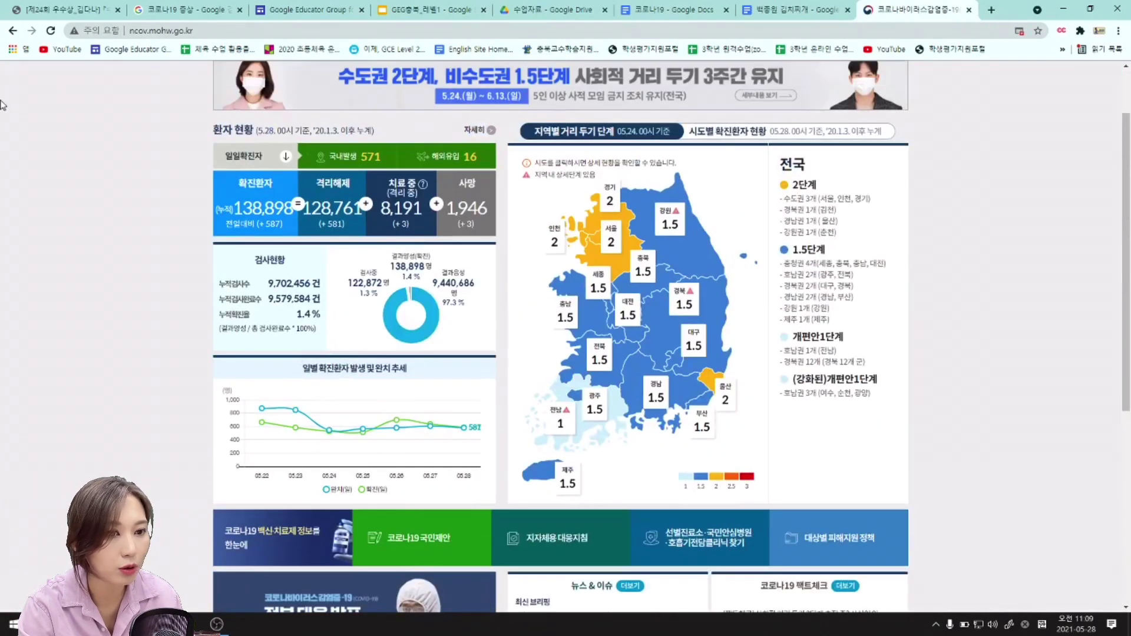
pyautogui.click(11, 32)
pyautogui.scroll(-15, 374, 364)
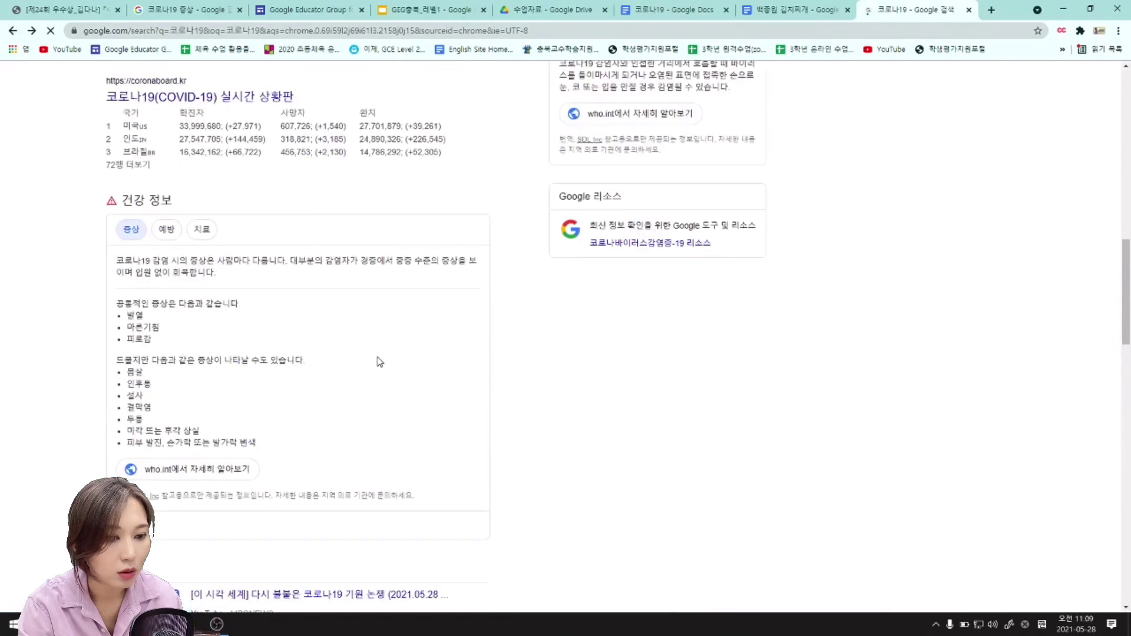
pyautogui.scroll(-7, 379, 363)
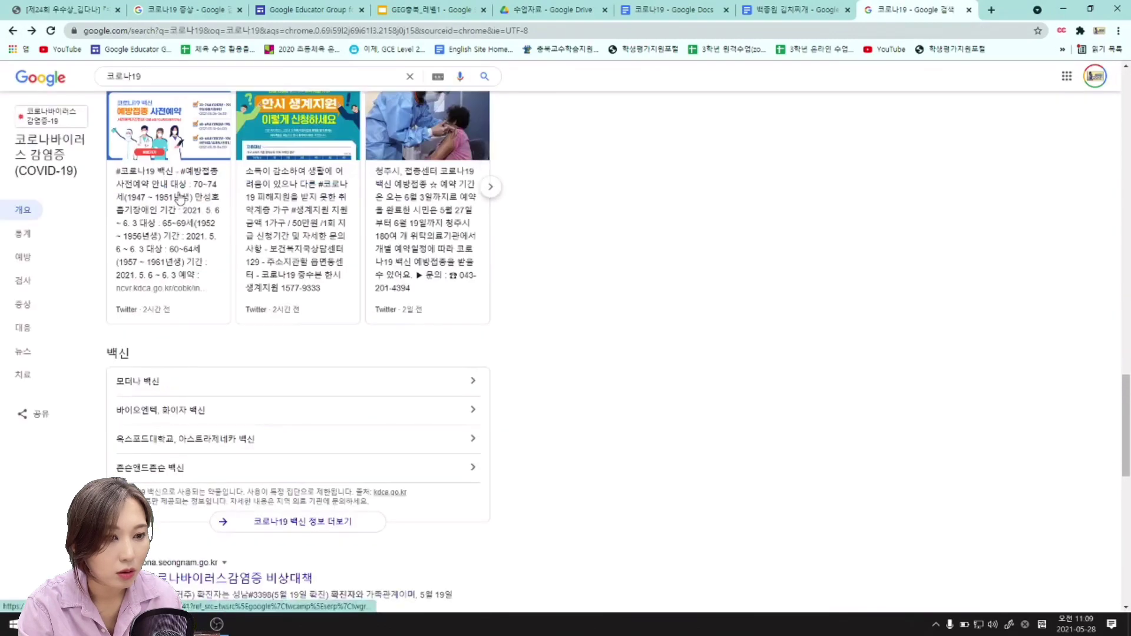
pyautogui.scroll(-3, 286, 423)
pyautogui.click(277, 414)
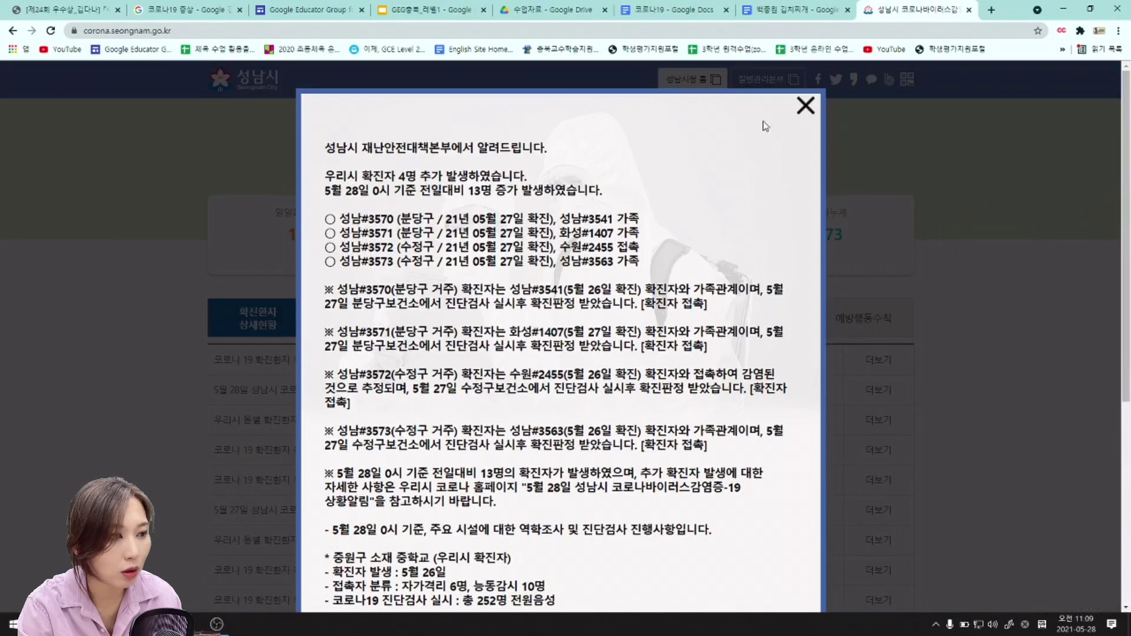
# Expand the latest additional-cases notice and copy its four highlighted lines.
pyautogui.click(805, 110)
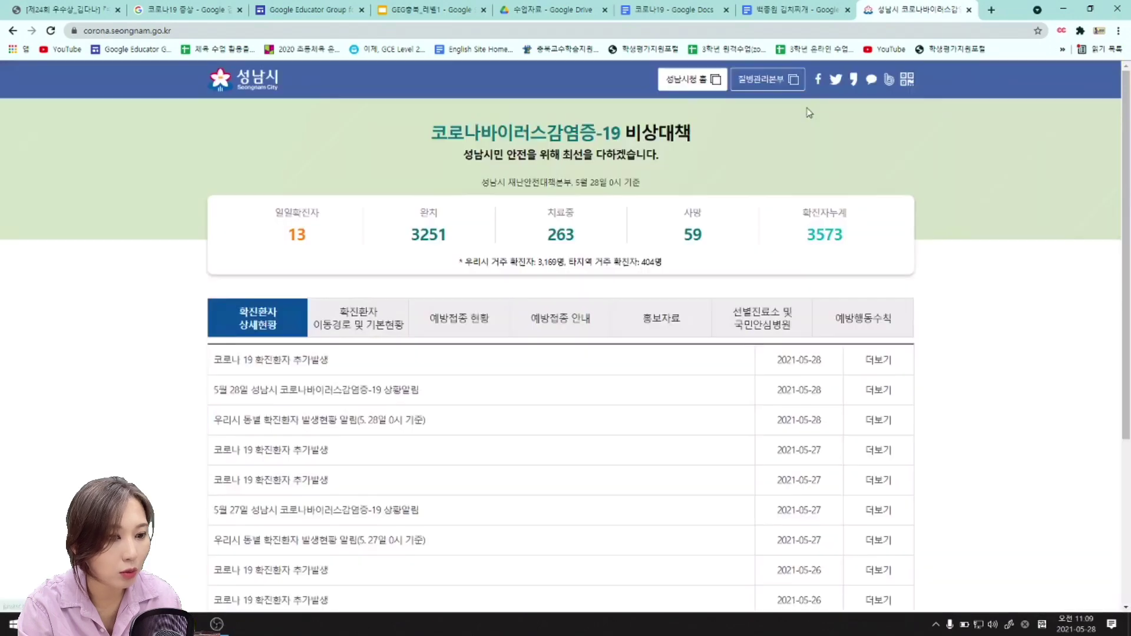
pyautogui.scroll(-1, 413, 353)
pyautogui.click(281, 308)
pyautogui.scroll(-2, 383, 288)
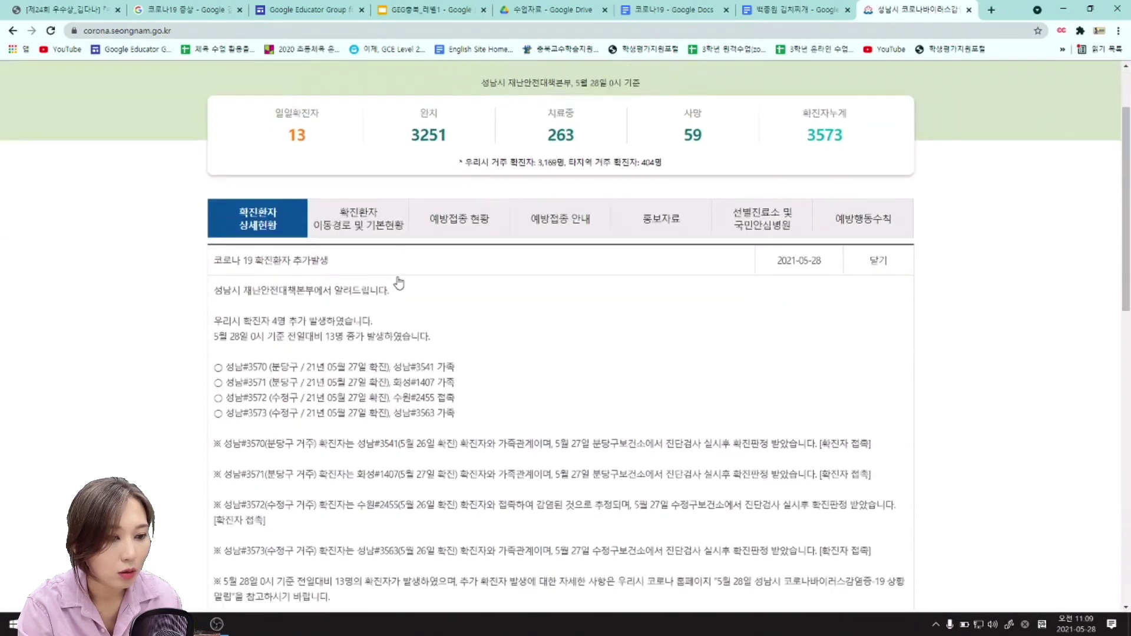
pyautogui.scroll(-5, 374, 289)
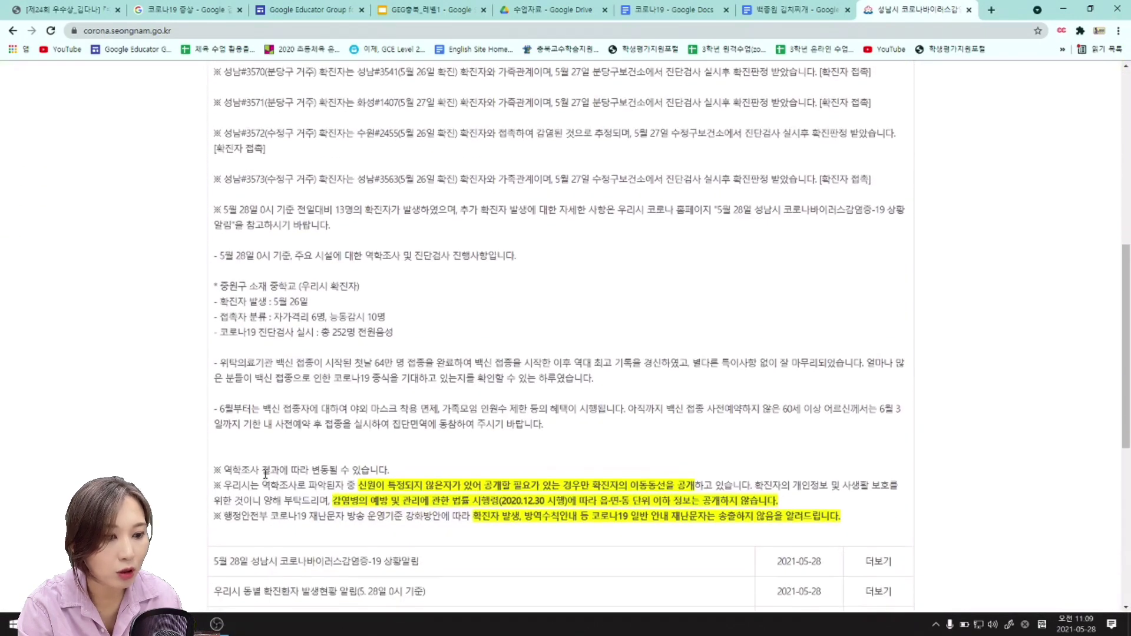
pyautogui.moveTo(205, 475); pyautogui.dragTo(868, 516)
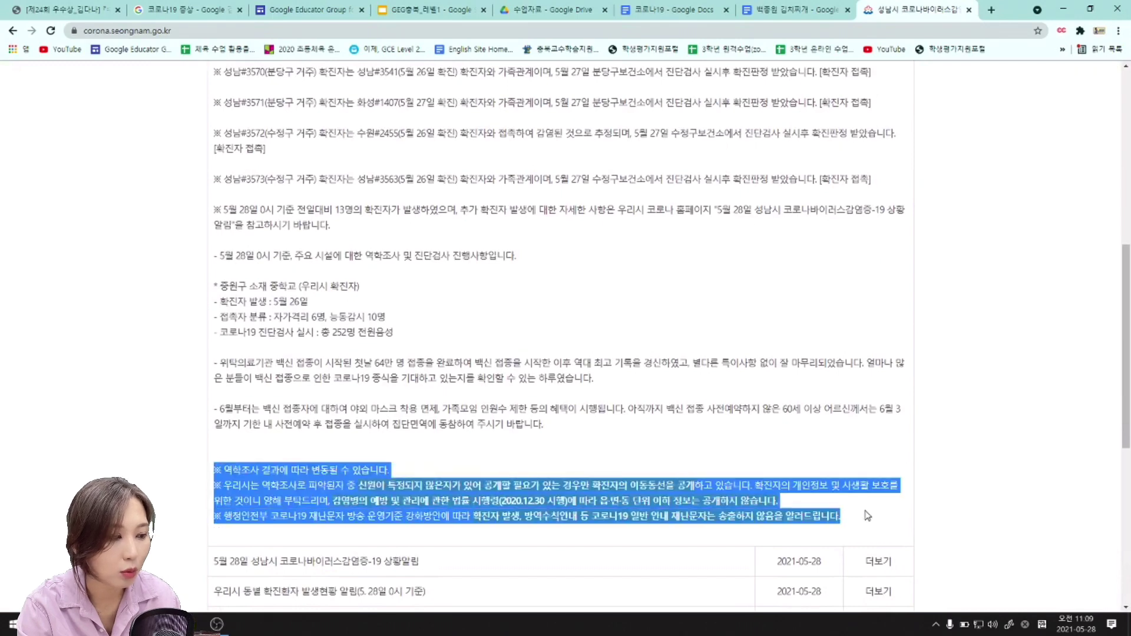
pyautogui.rightClick(509, 501)
pyautogui.click(543, 509)
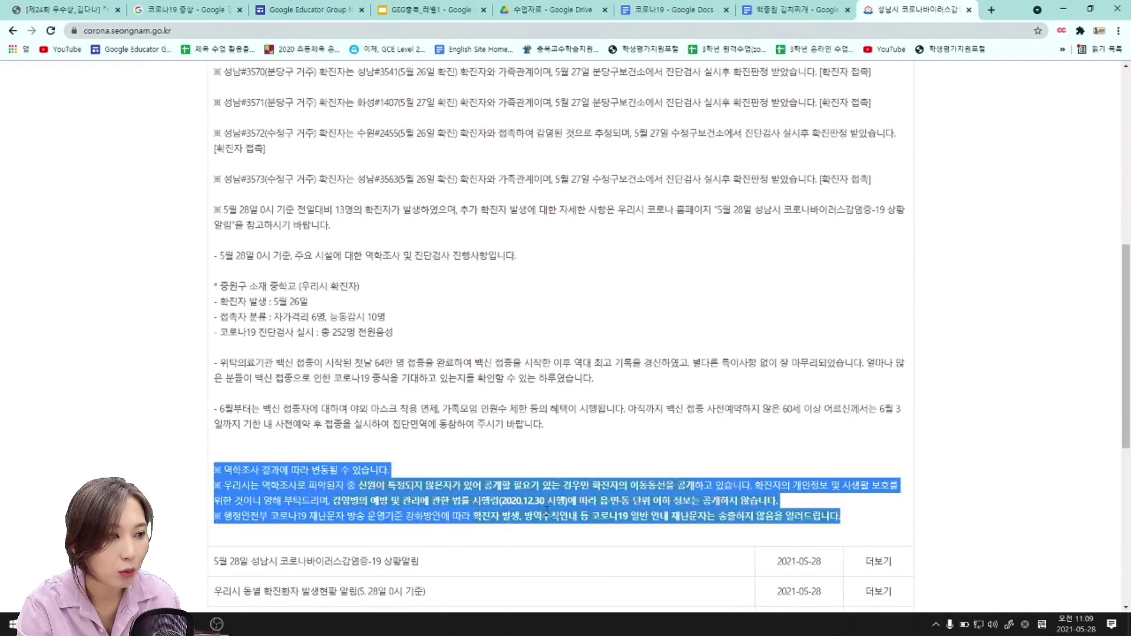
pyautogui.click(654, 10)
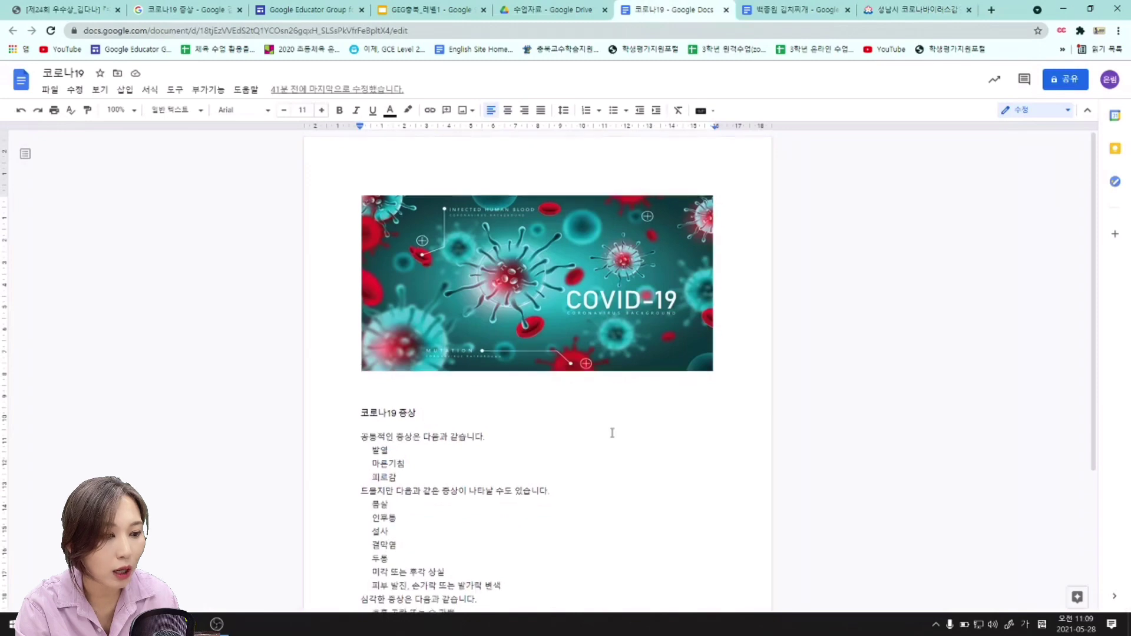
# Paste the copied notice text onto the empty line below the COVID-19 symptom list.
pyautogui.scroll(-3, 609, 442)
pyautogui.click(605, 502)
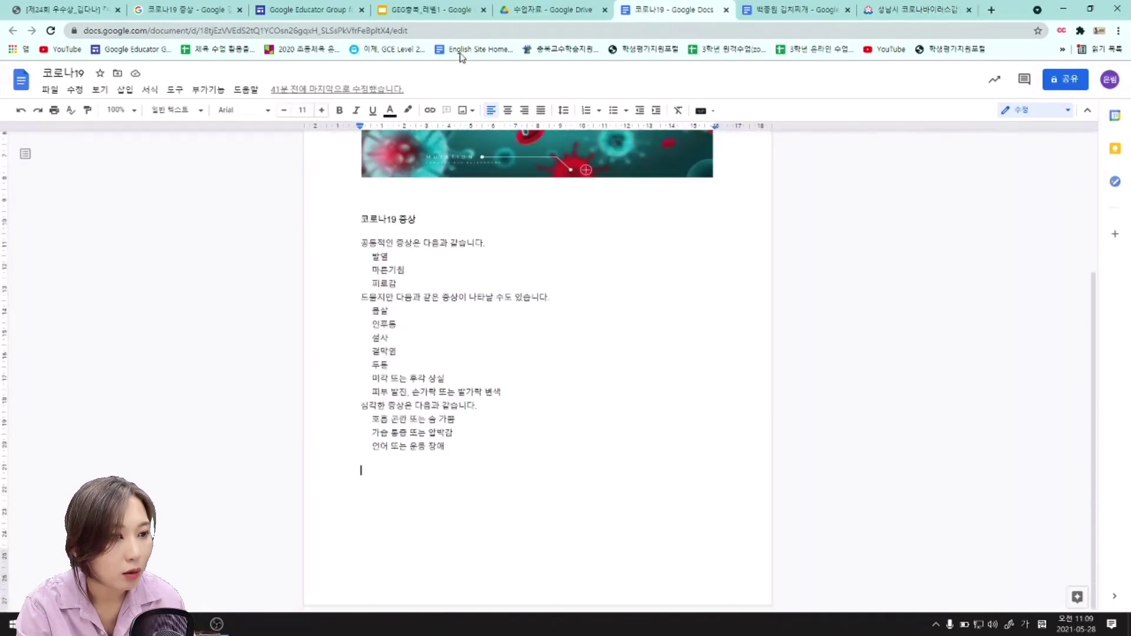
pyautogui.click(463, 10)
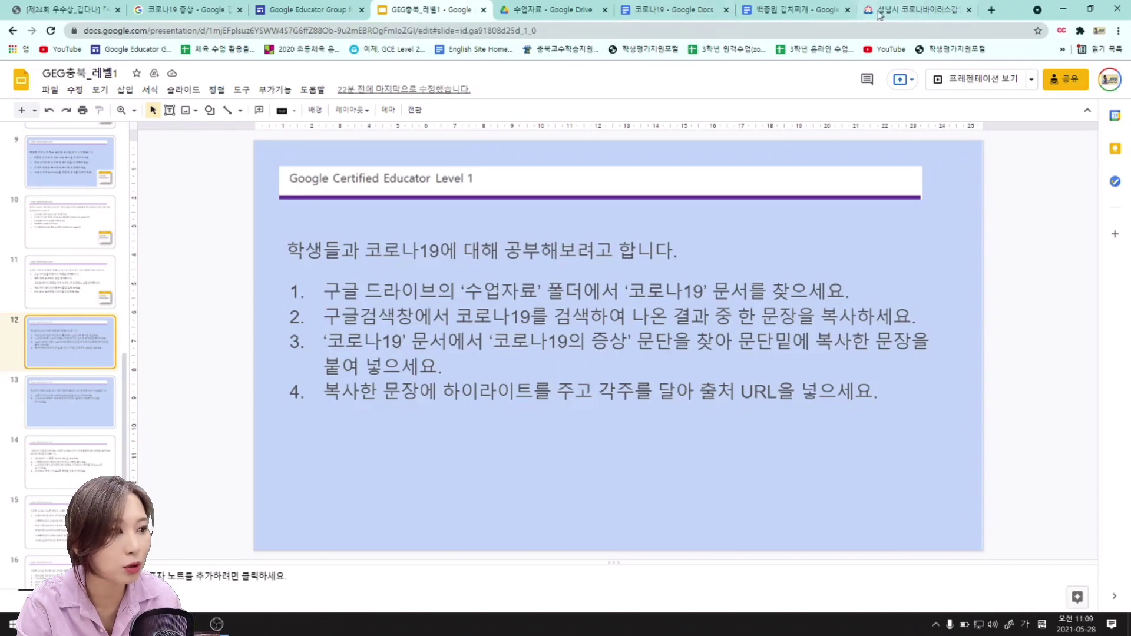
pyautogui.click(922, 12)
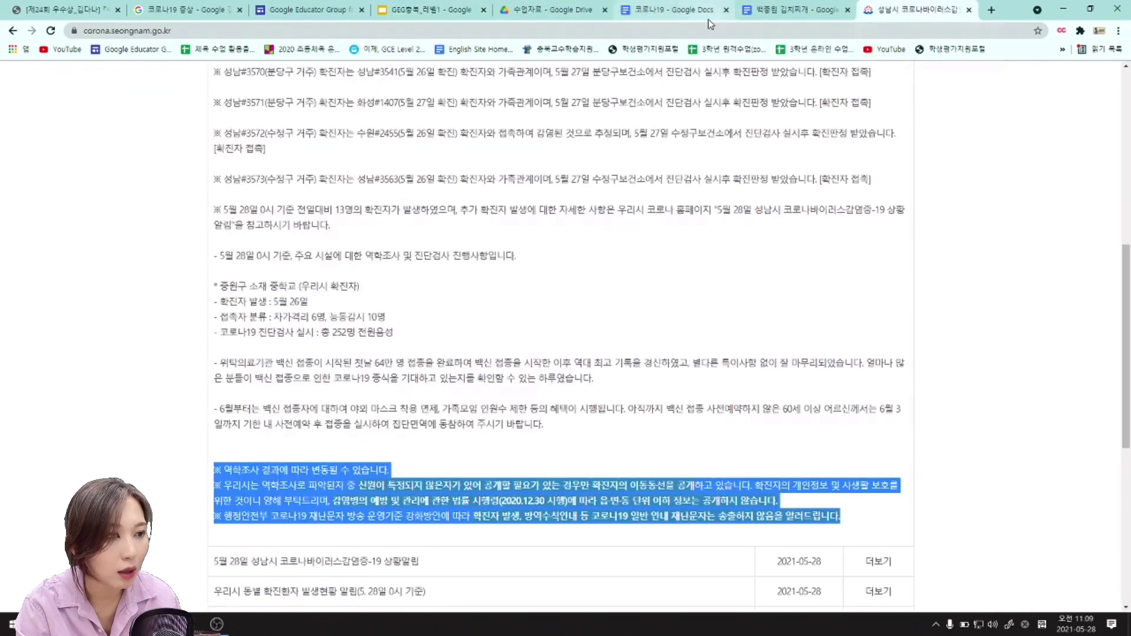
pyautogui.click(663, 10)
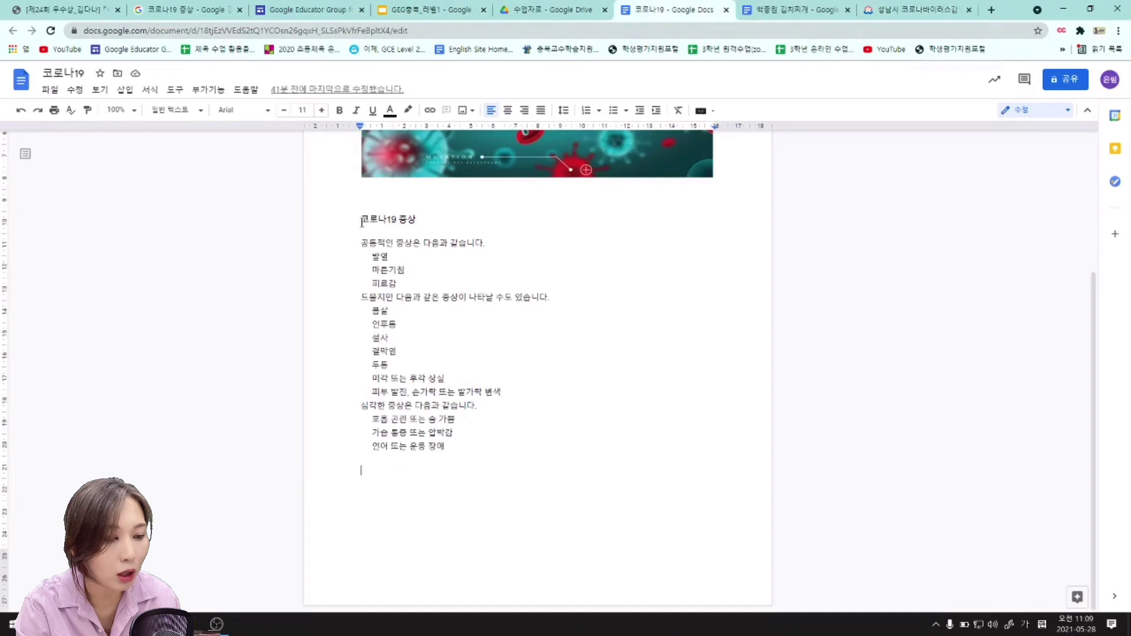
pyautogui.moveTo(361, 223); pyautogui.dragTo(521, 478)
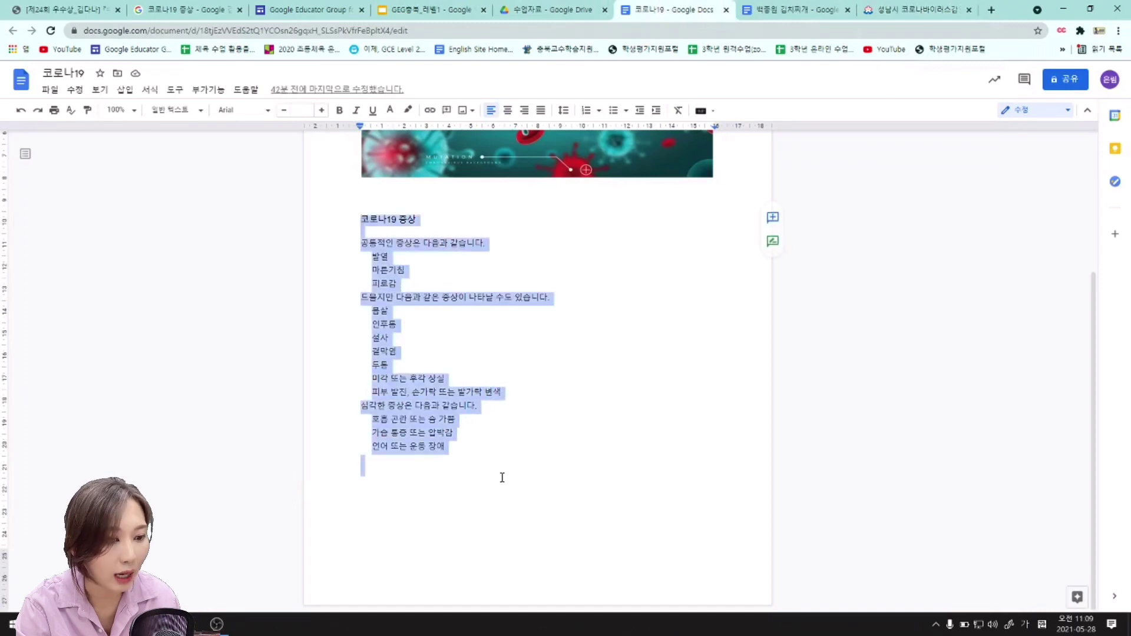
pyautogui.click(502, 478)
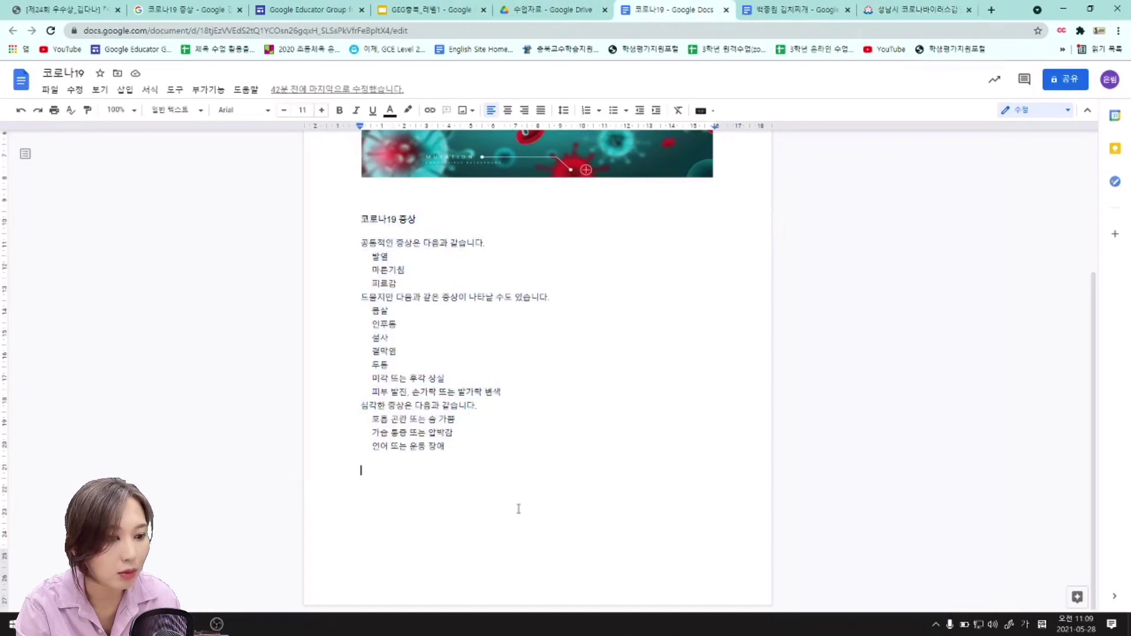
pyautogui.rightClick(384, 477)
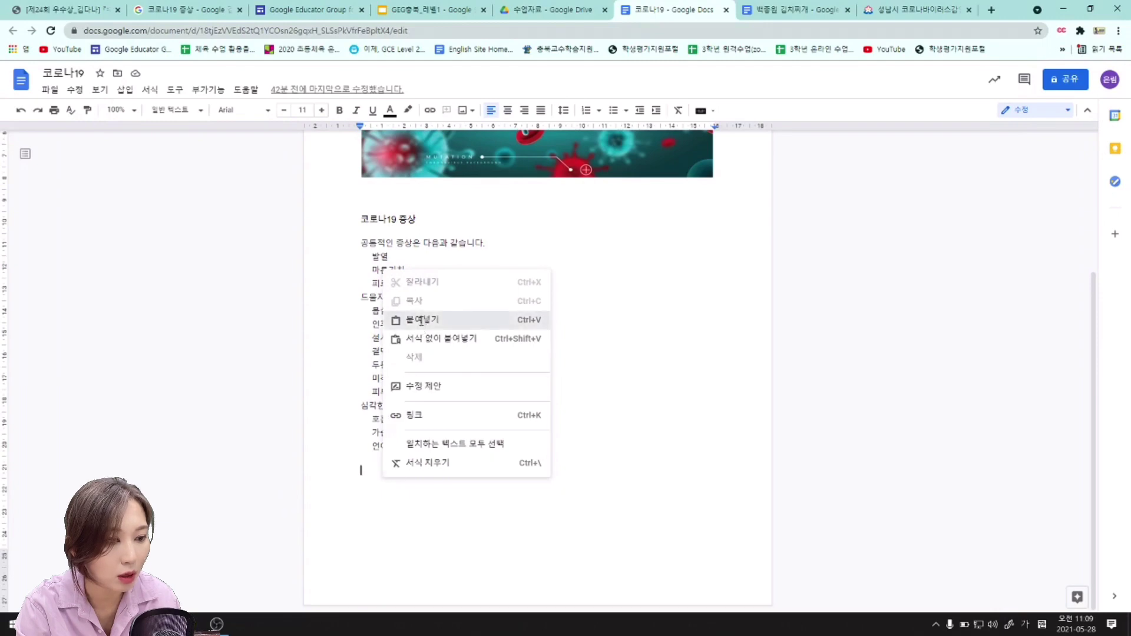
pyautogui.click(485, 324)
# Delete the extra pasted paragraphs, keeping only the line '※ 역학조사 결과에 따라 변동될 수 있습니다.'.
pyautogui.moveTo(730, 559); pyautogui.dragTo(346, 325)
pyautogui.press('BackSpace')
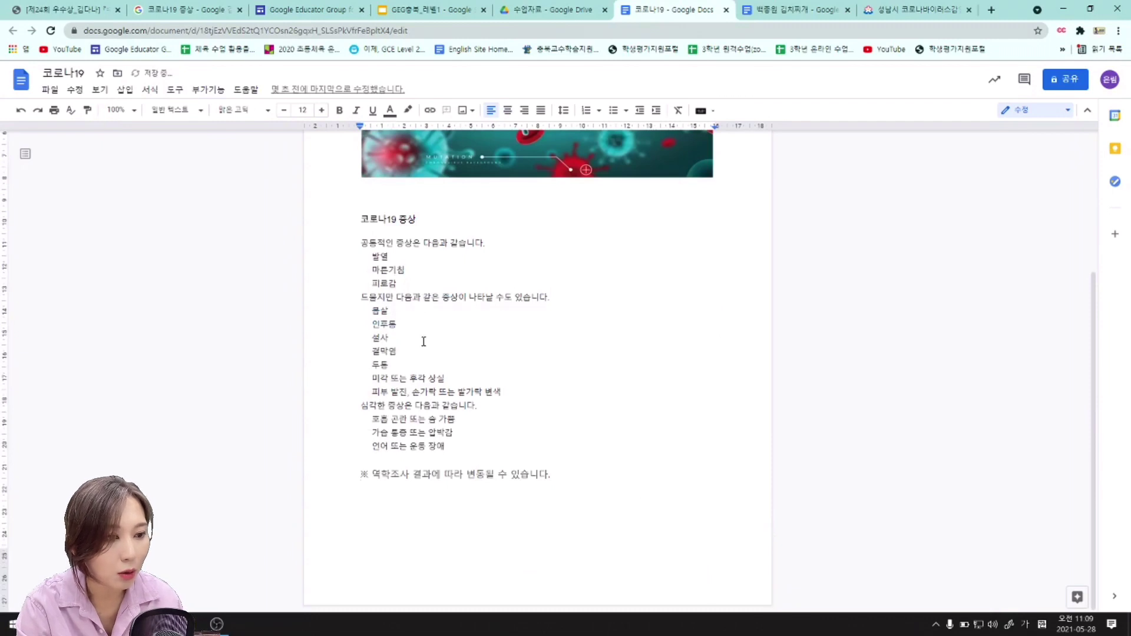
pyautogui.moveTo(357, 207); pyautogui.dragTo(502, 449)
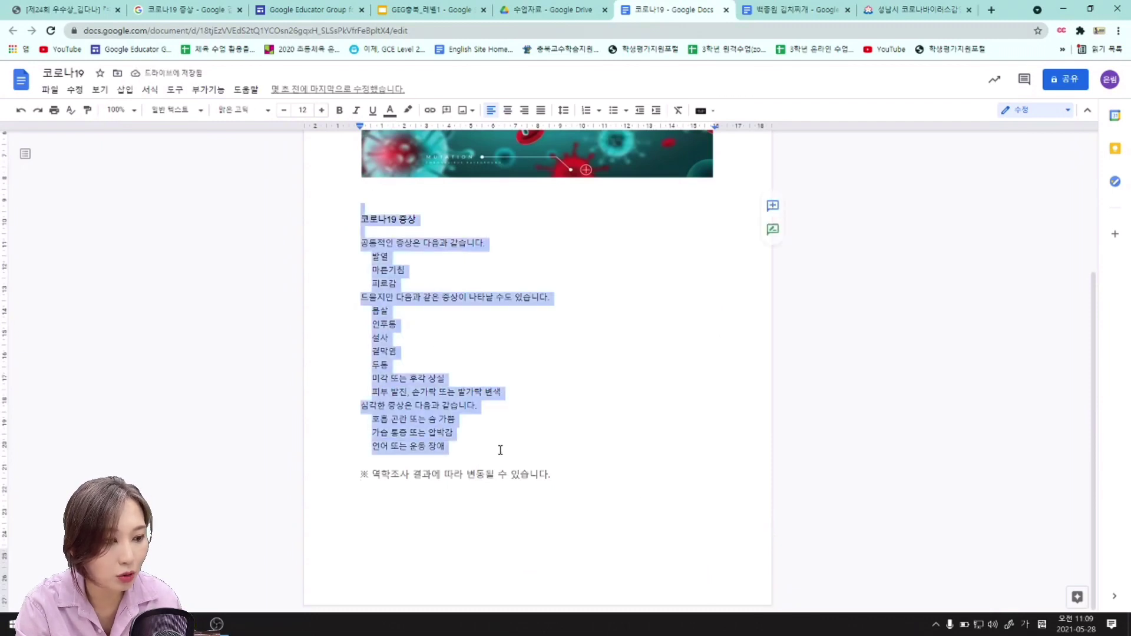
pyautogui.click(359, 475)
pyautogui.moveTo(358, 479); pyautogui.dragTo(638, 480)
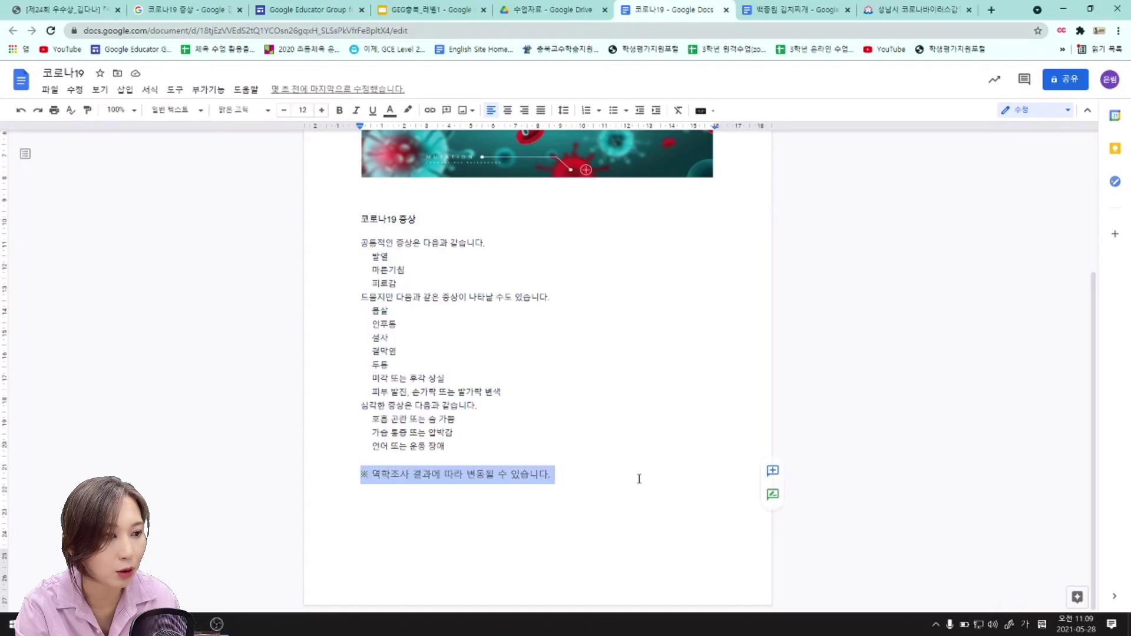
pyautogui.click(639, 480)
pyautogui.click(423, 9)
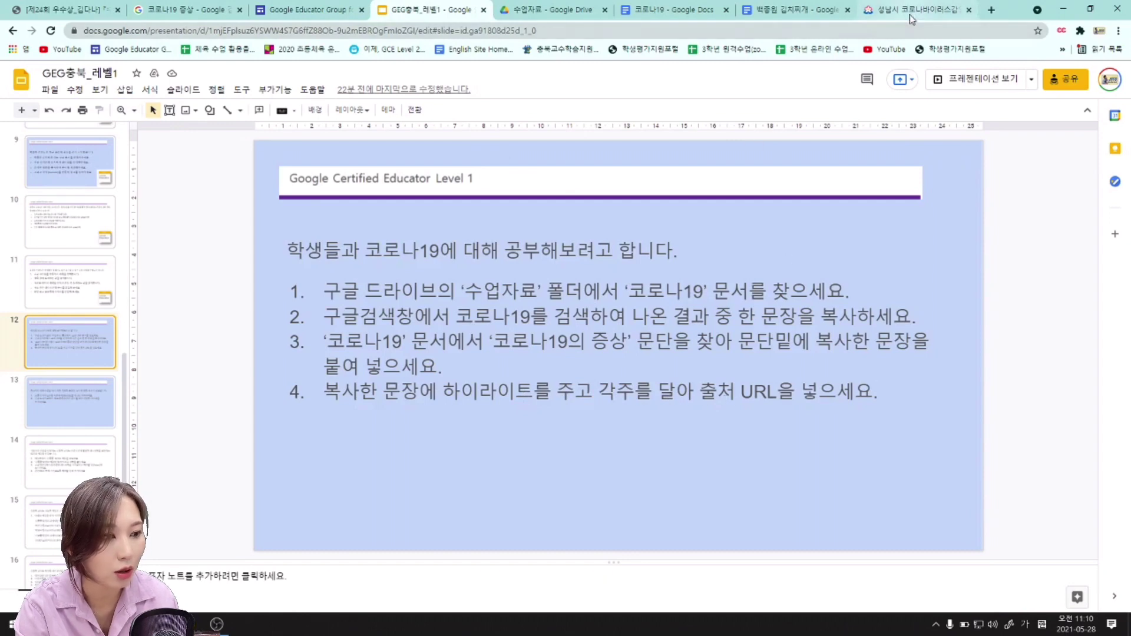
# Highlight the '※ 역학조사 결과에 따라 변동될 수 있습니다.' line in yellow.
pyautogui.click(666, 9)
pyautogui.moveTo(353, 474); pyautogui.dragTo(584, 475)
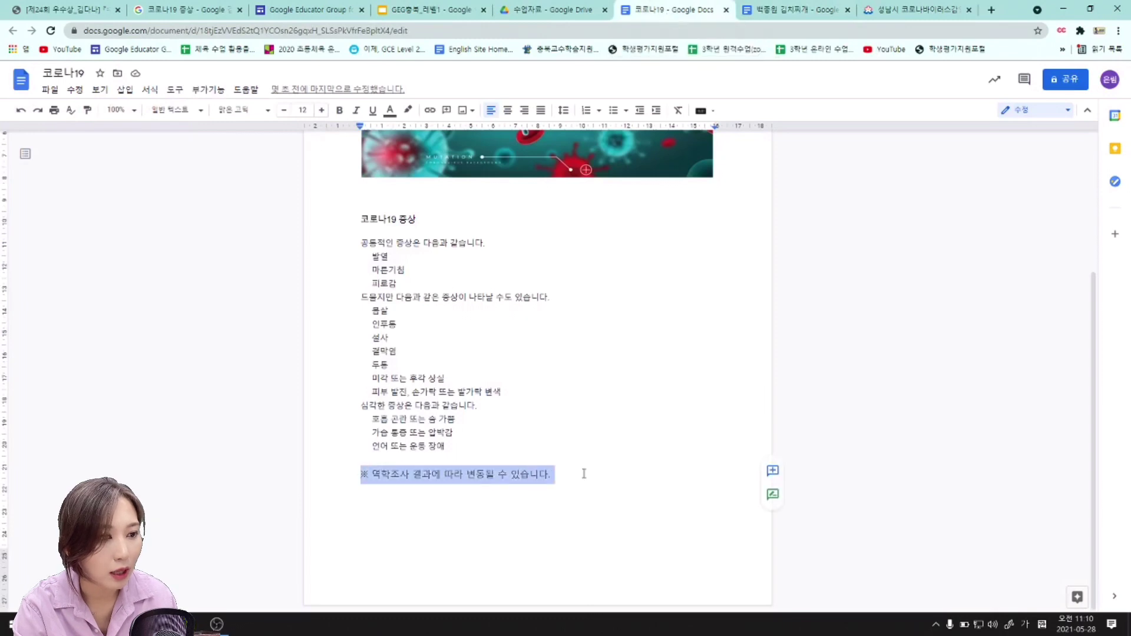
pyautogui.click(409, 113)
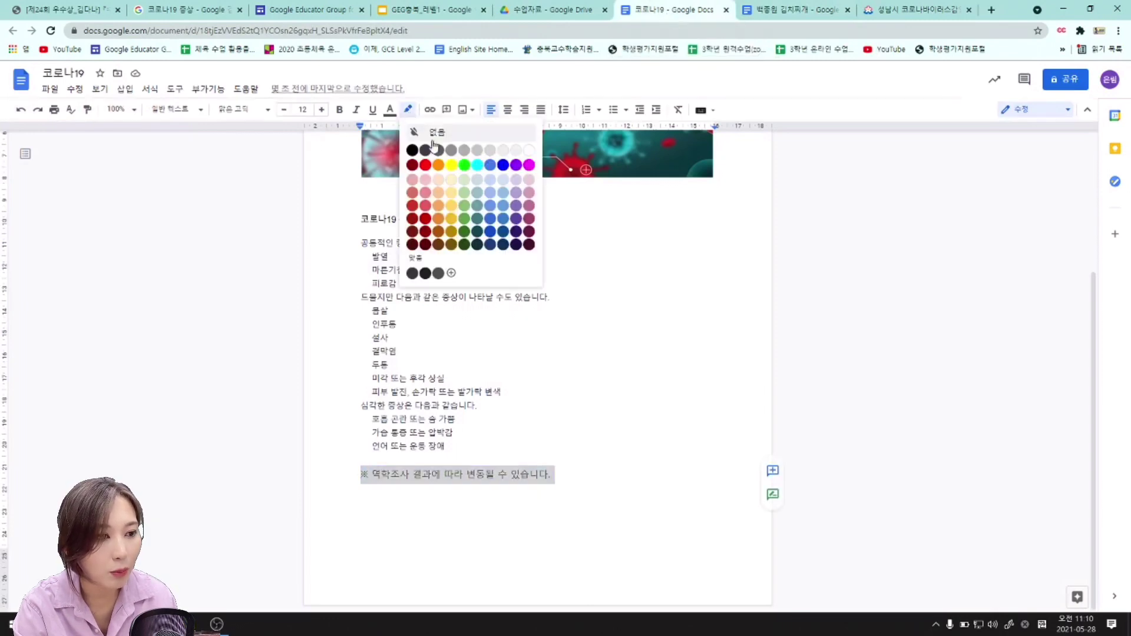
pyautogui.click(461, 176)
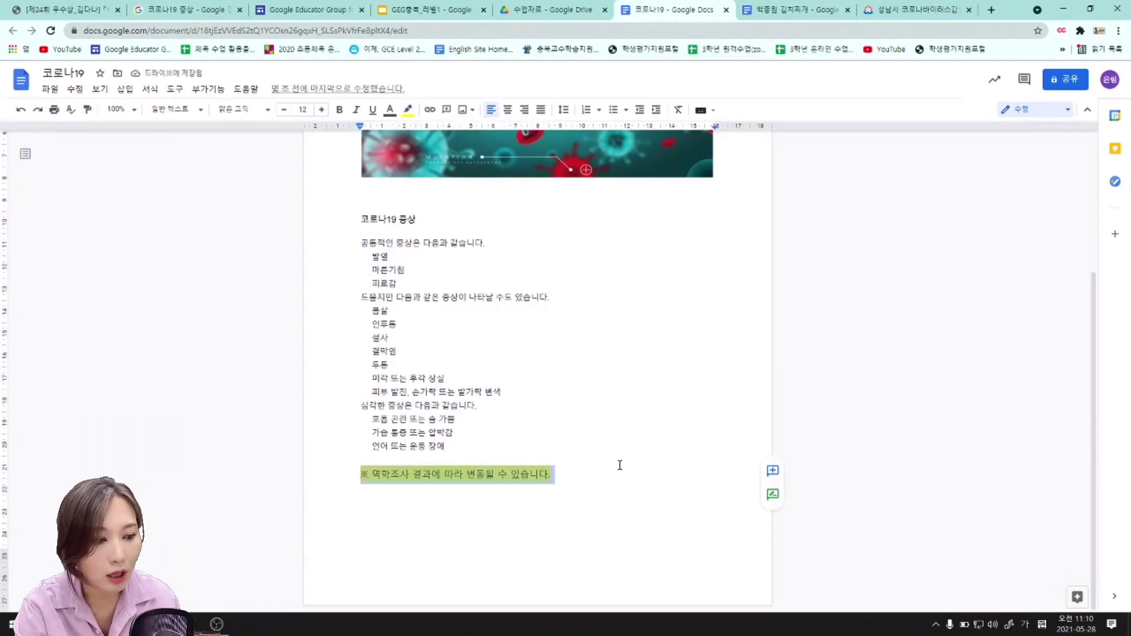
# Insert a footnote below the highlighted ※ line.
pyautogui.click(611, 490)
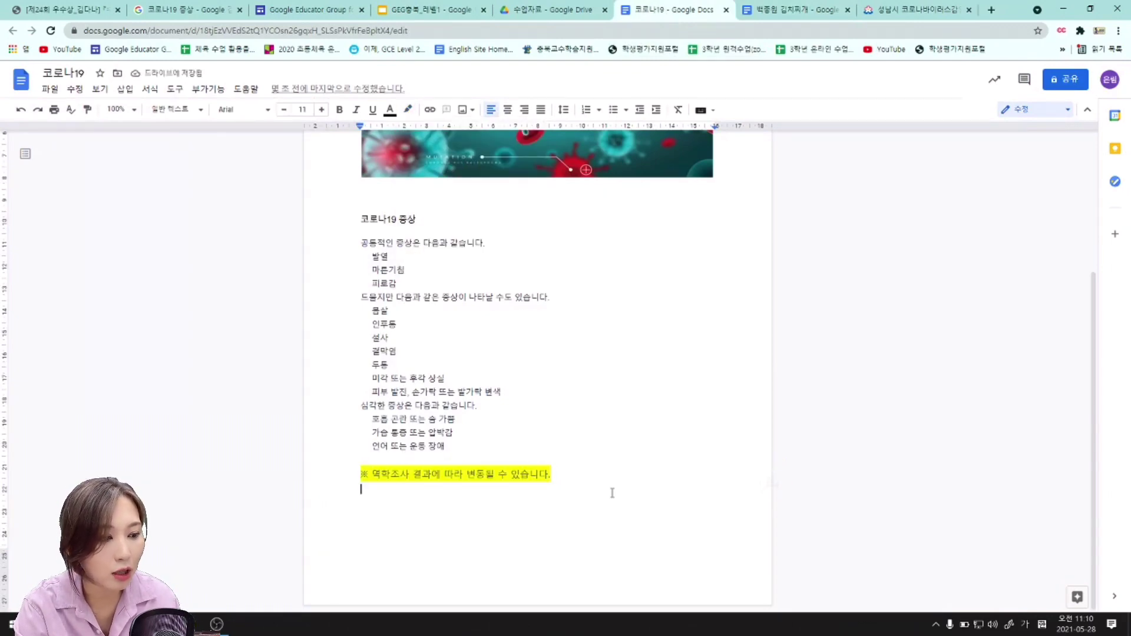
pyautogui.click(125, 91)
pyautogui.click(185, 212)
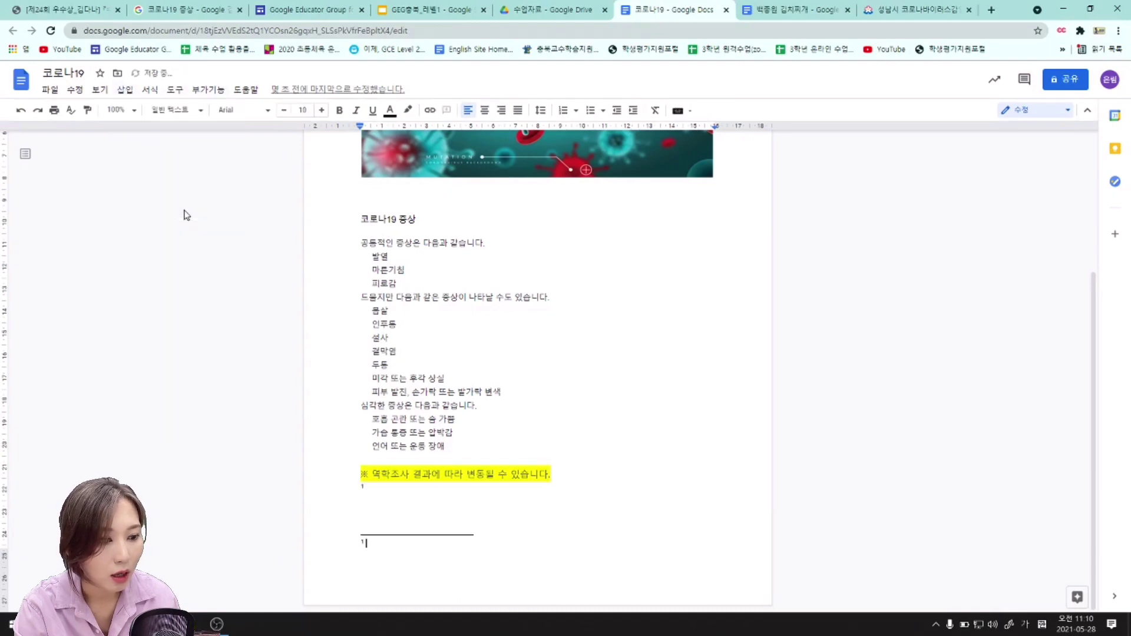
pyautogui.click(900, 10)
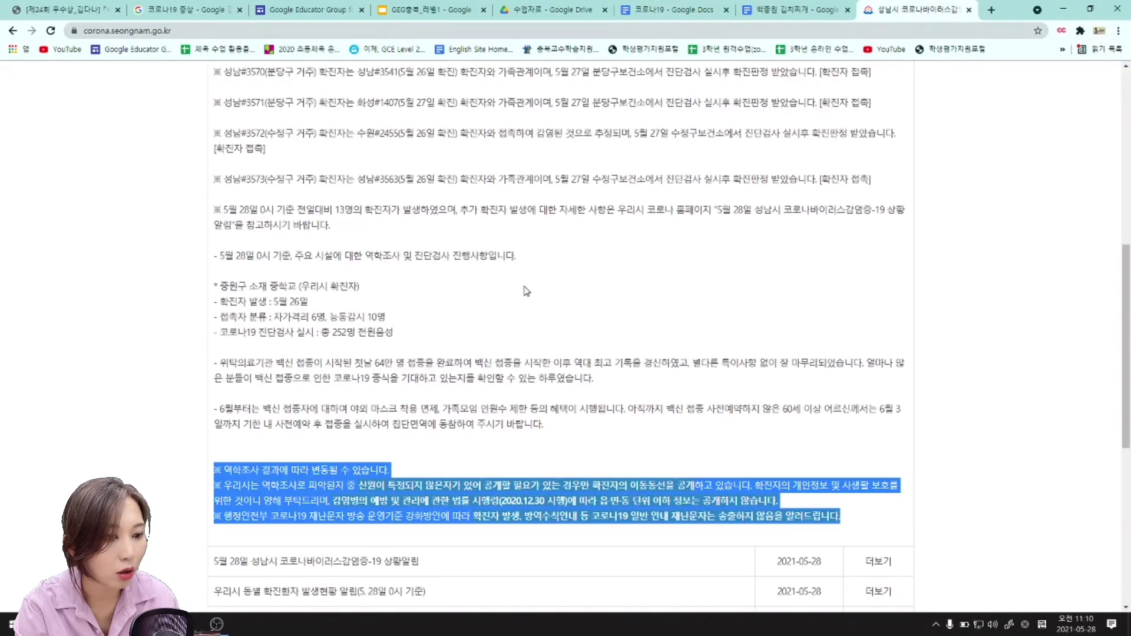
pyautogui.click(402, 108)
pyautogui.click(194, 28)
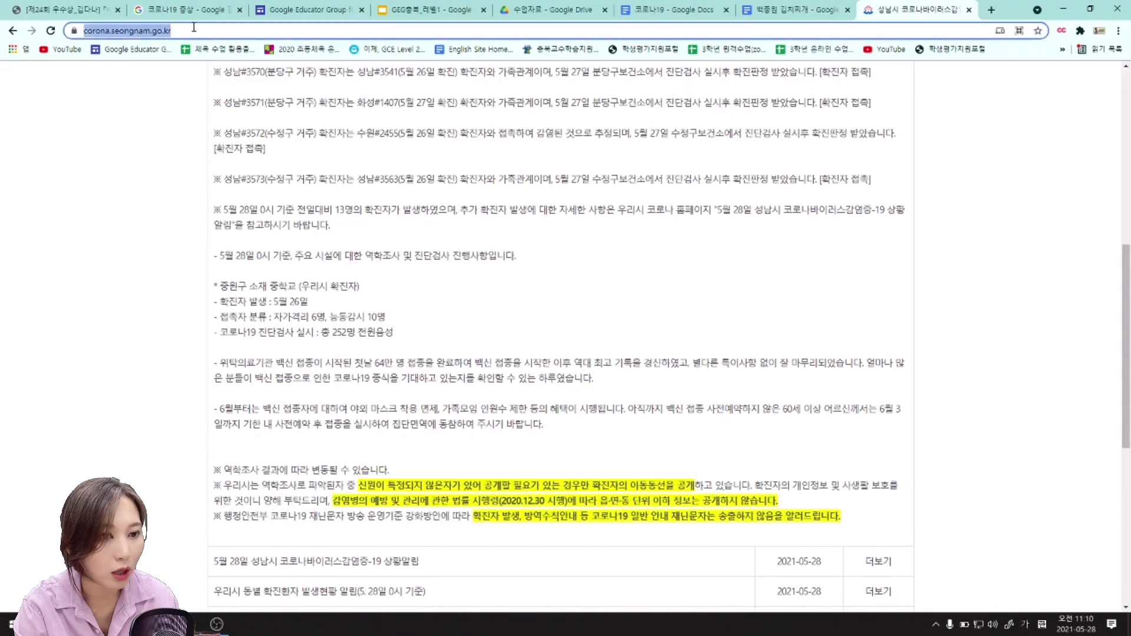
pyautogui.rightClick(144, 30)
pyautogui.click(188, 112)
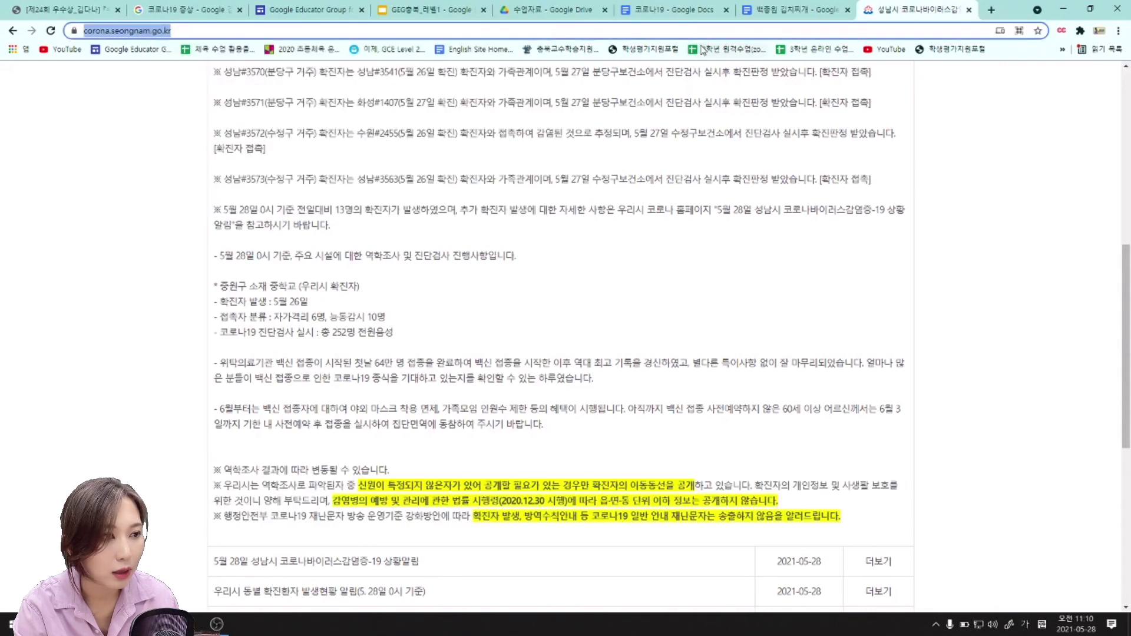
pyautogui.click(671, 9)
pyautogui.rightClick(453, 550)
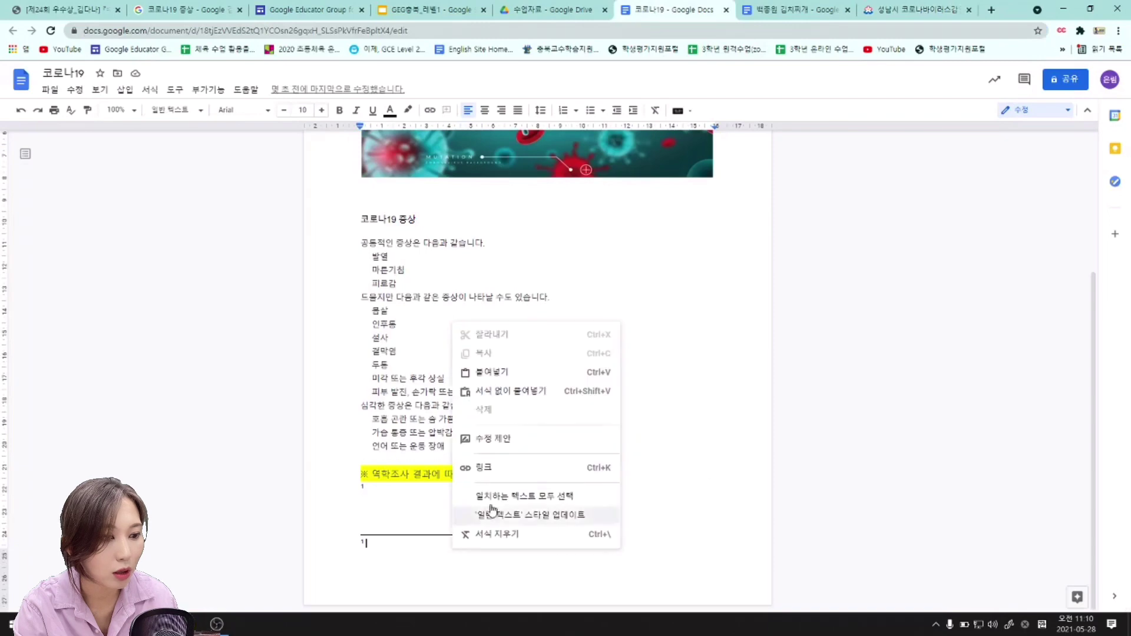
pyautogui.click(496, 373)
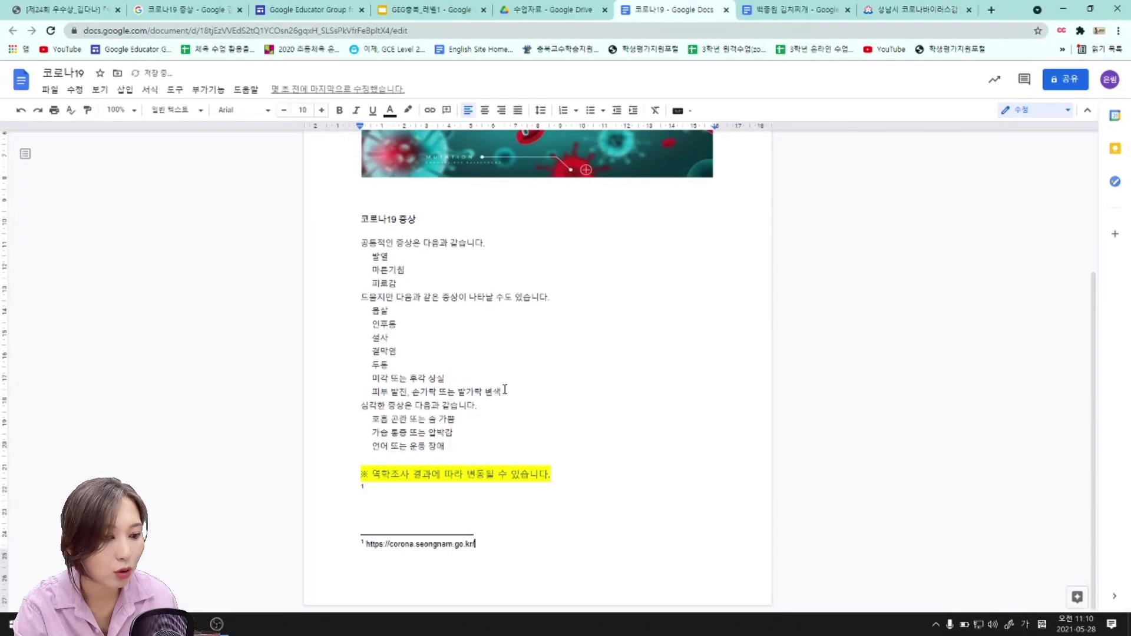
pyautogui.click(640, 404)
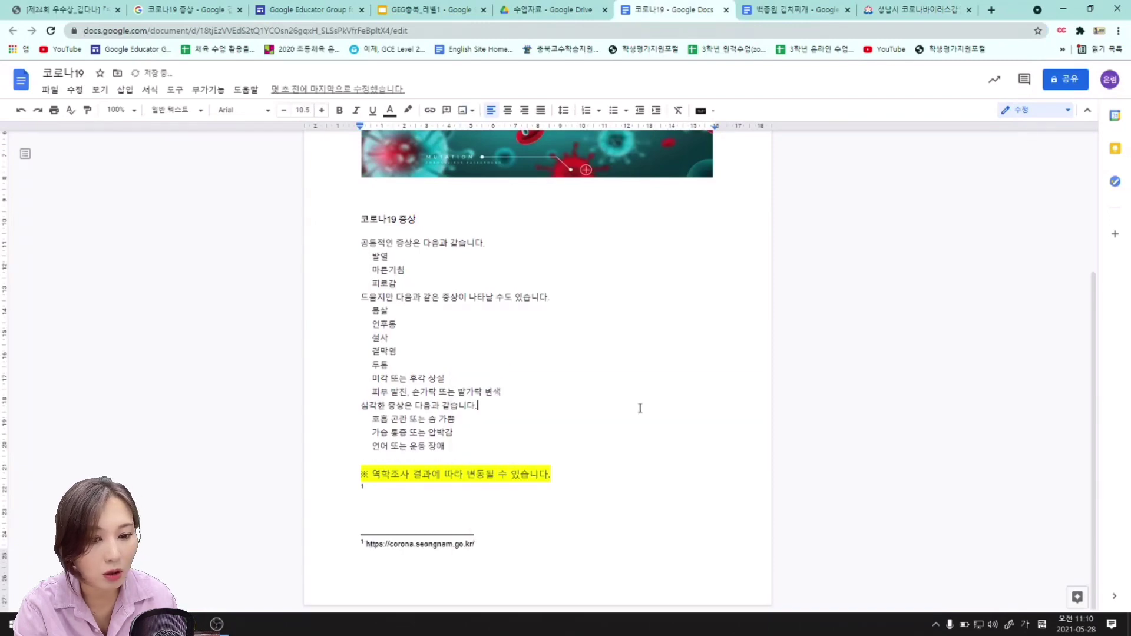
pyautogui.click(411, 16)
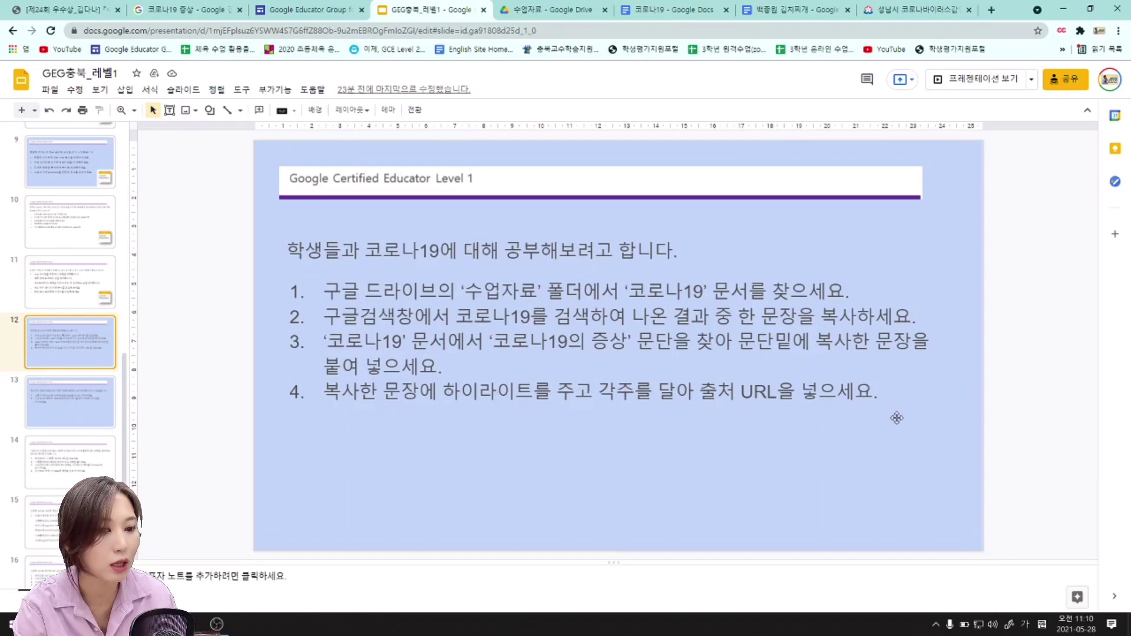
# Go to slide 13 and close the Seongnam, kimchi stew and 코로나19 tabs.
pyautogui.click(104, 396)
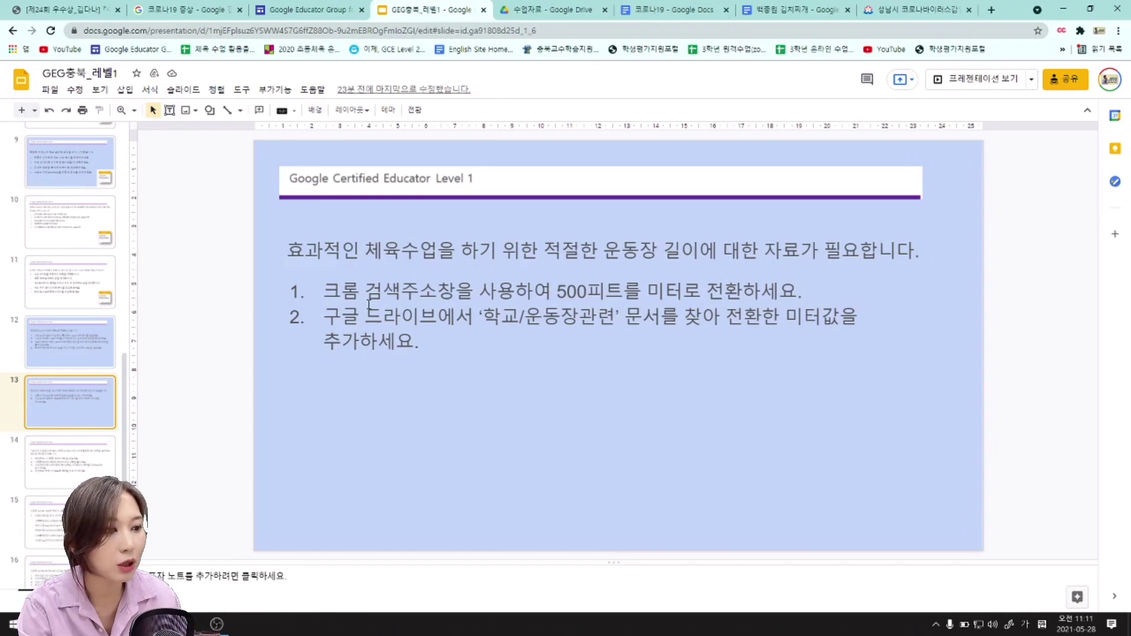
pyautogui.click(968, 9)
pyautogui.click(968, 10)
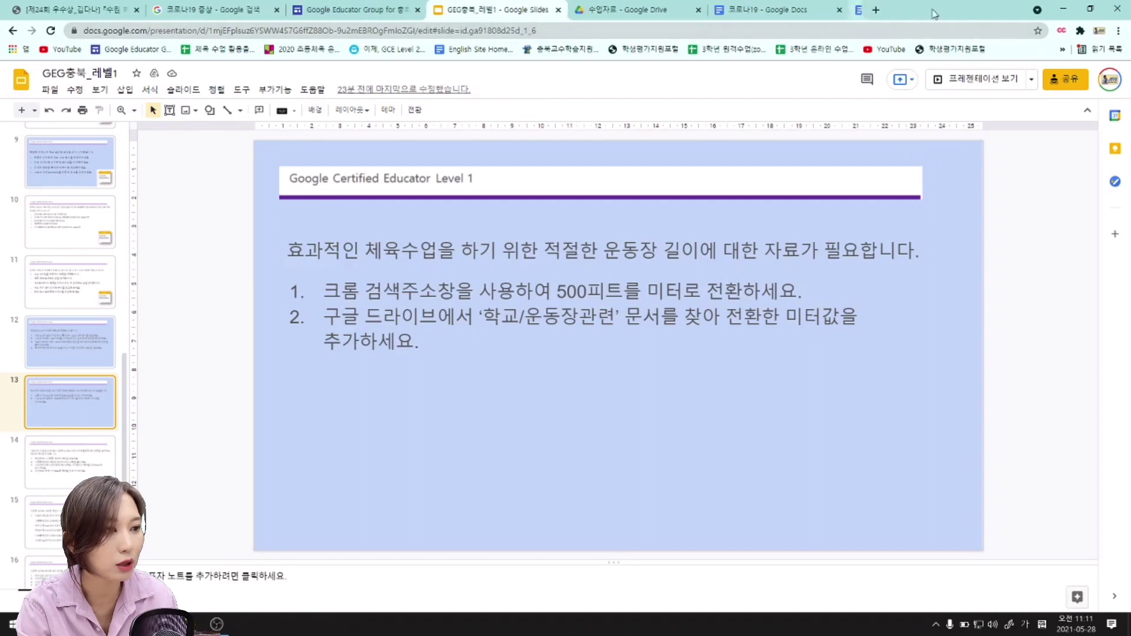
pyautogui.click(841, 10)
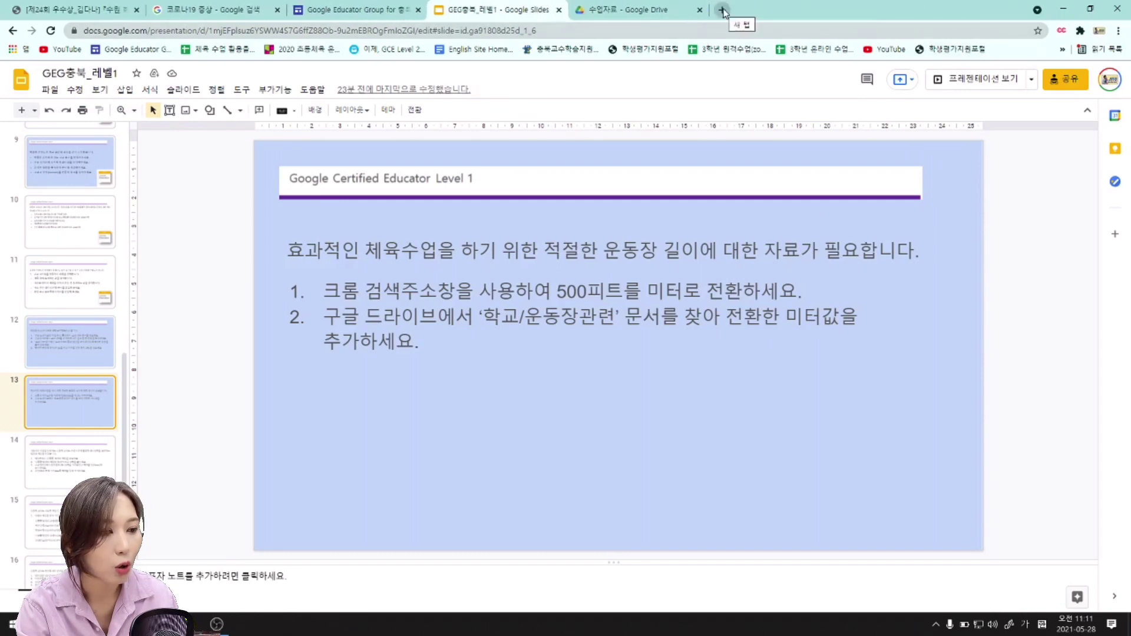
# Search Google for '500피트 미터' to get 500 feet as 152.4 meters, then reread slide 13.
pyautogui.click(723, 10)
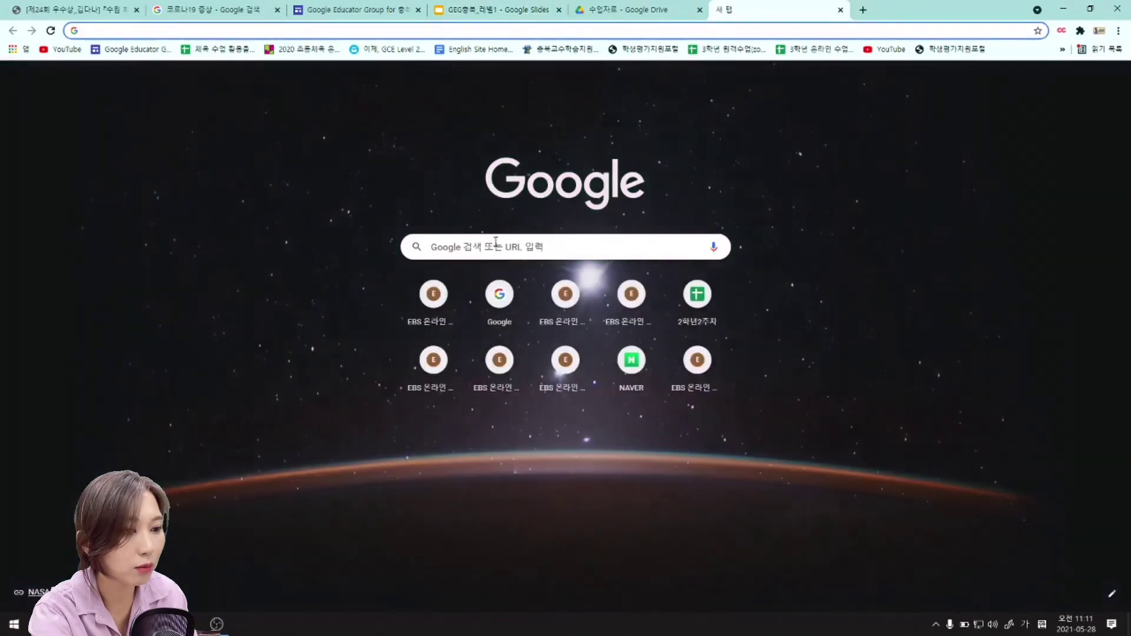
pyautogui.click(497, 242)
pyautogui.write('500피드')
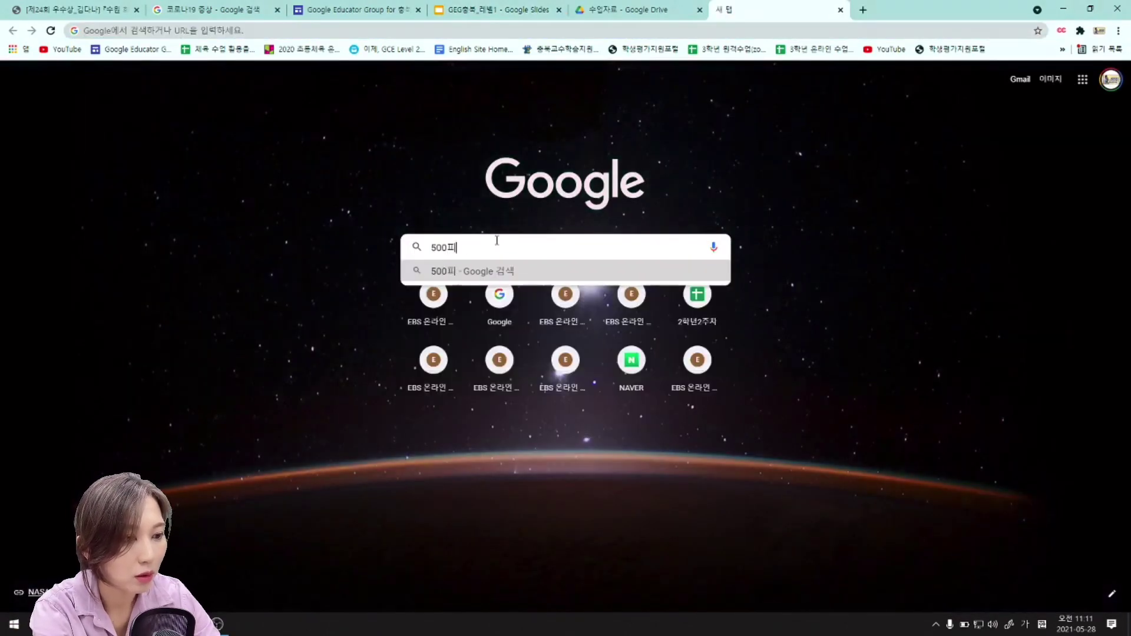
pyautogui.press('BackSpace')
pyautogui.write('트 미터')
pyautogui.press('Return')
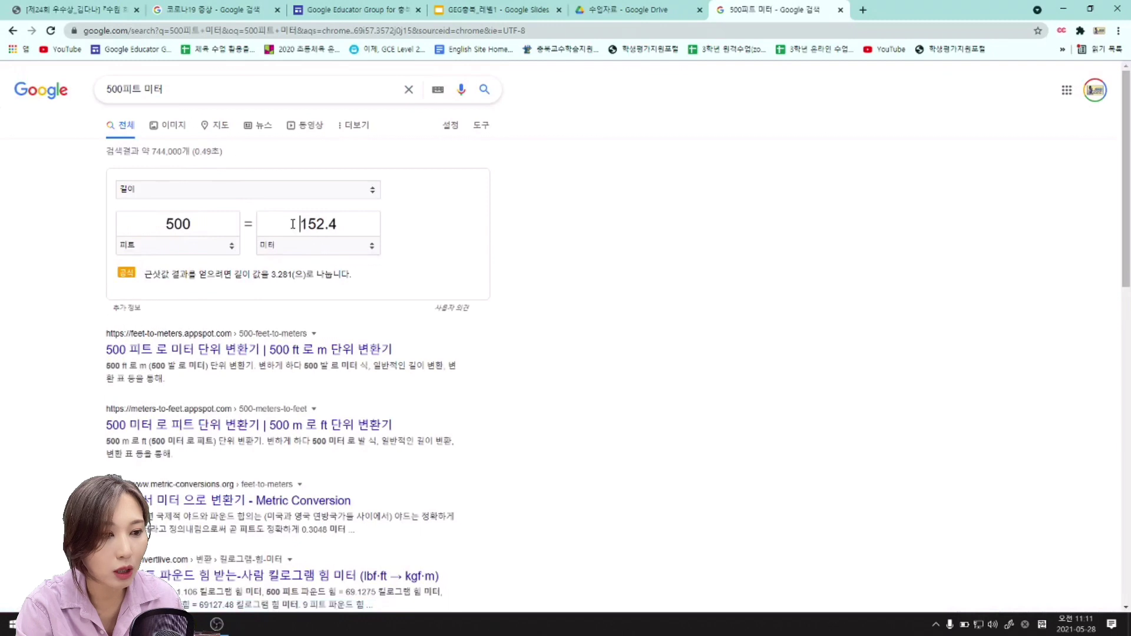
pyautogui.moveTo(291, 223); pyautogui.dragTo(353, 223)
pyautogui.click(349, 224)
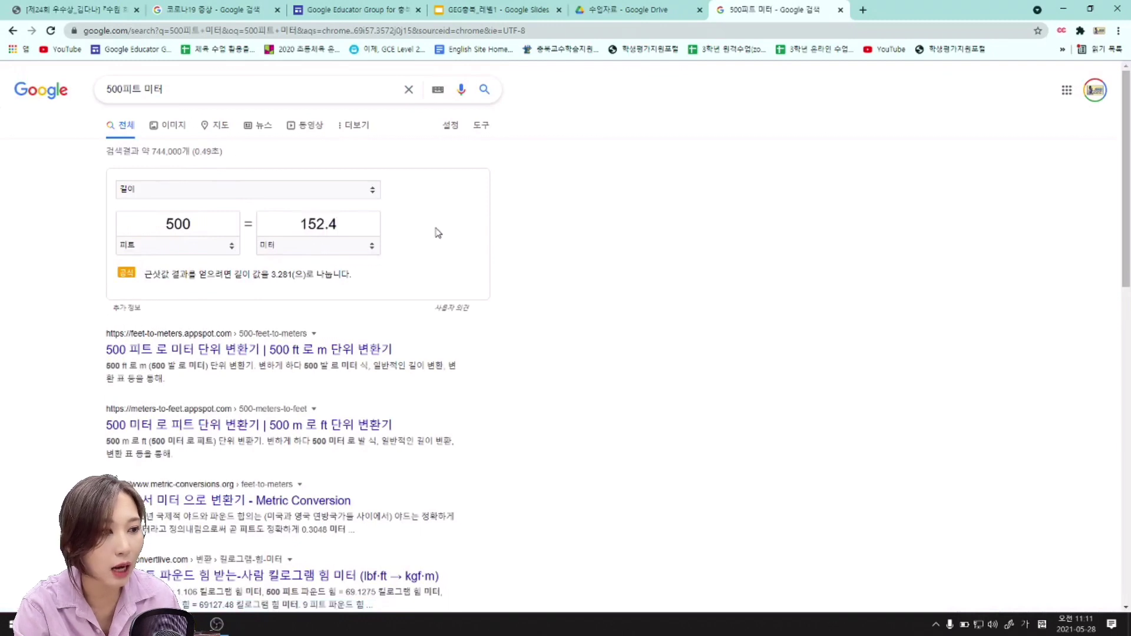
pyautogui.click(494, 10)
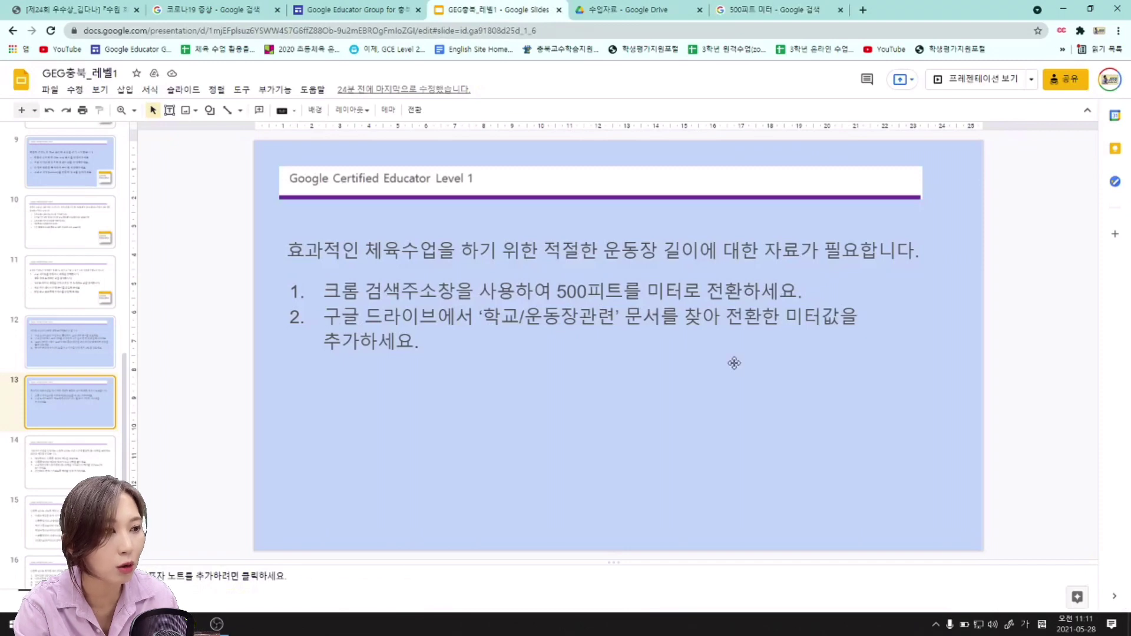
# Open the 학교/운동장 관련 document from the 교육정보원 강의 관련 Drive folder.
pyautogui.click(614, 15)
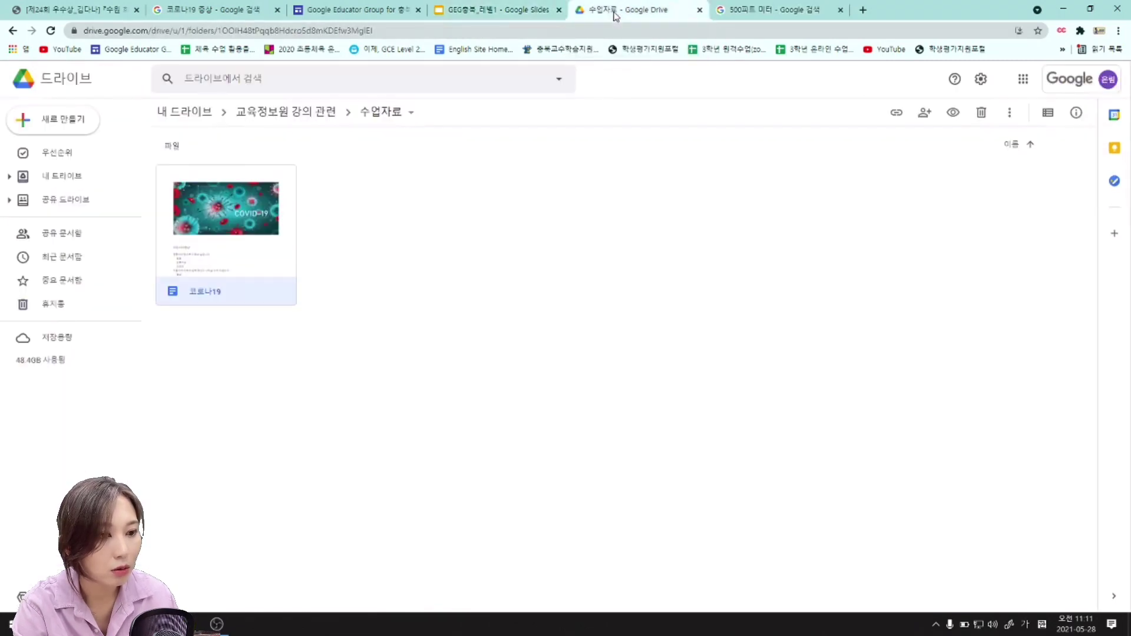
pyautogui.click(11, 31)
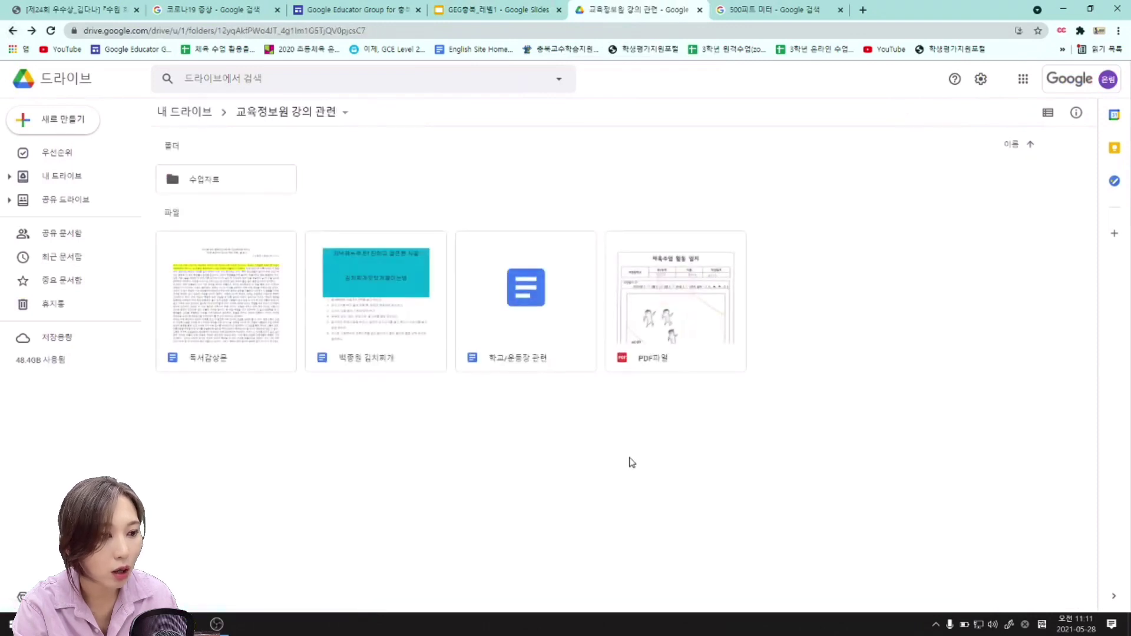
pyautogui.click(545, 303)
pyautogui.doubleClick(544, 300)
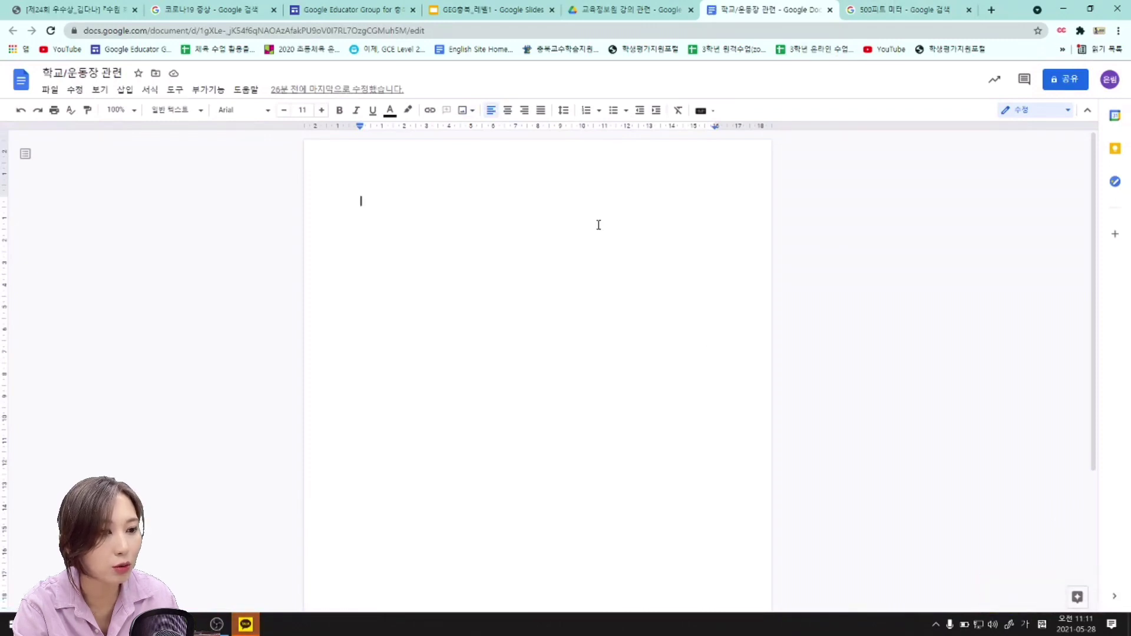
# Paste the feet-to-metres converter text into the 학교/운동장 관련 document and add a new line below it.
pyautogui.click(889, 19)
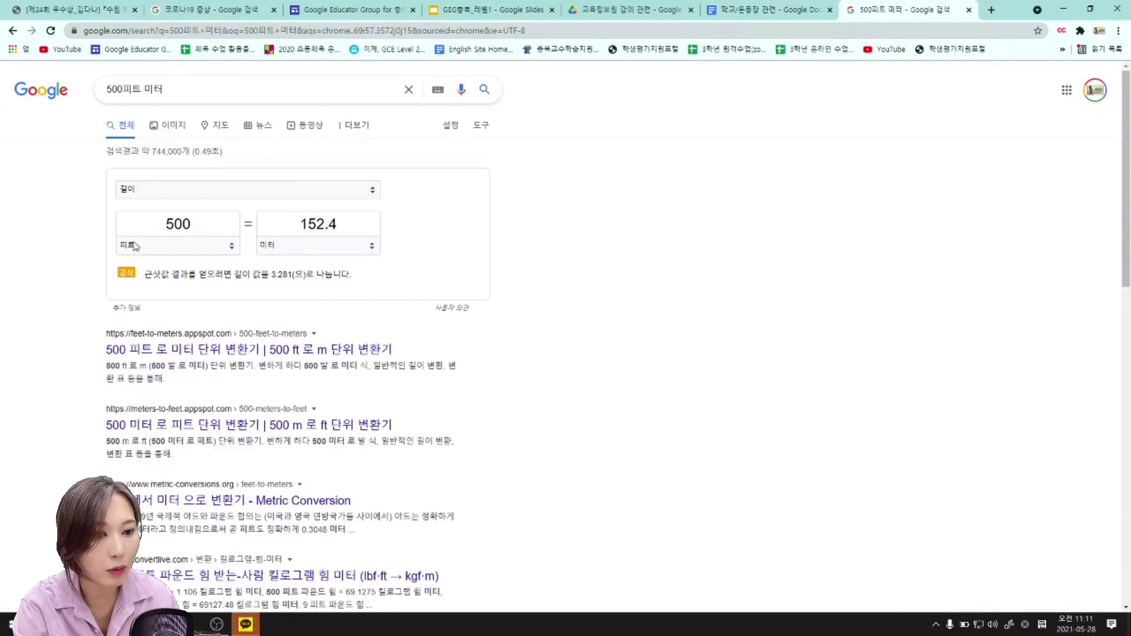
pyautogui.moveTo(155, 208); pyautogui.dragTo(352, 275)
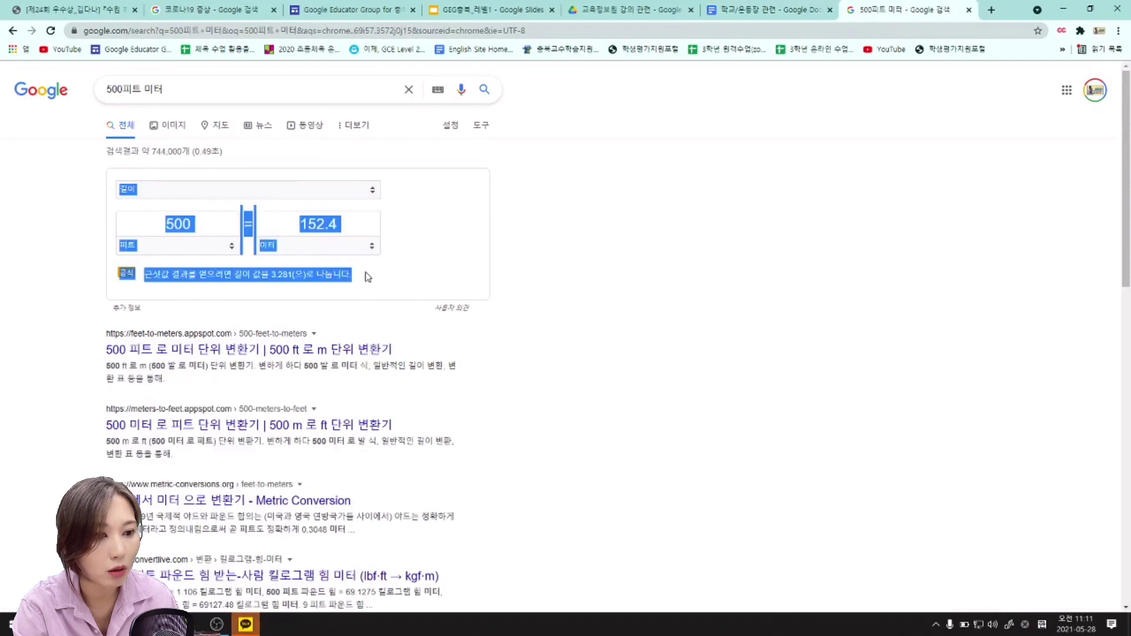
pyautogui.rightClick(295, 269)
pyautogui.press('Escape')
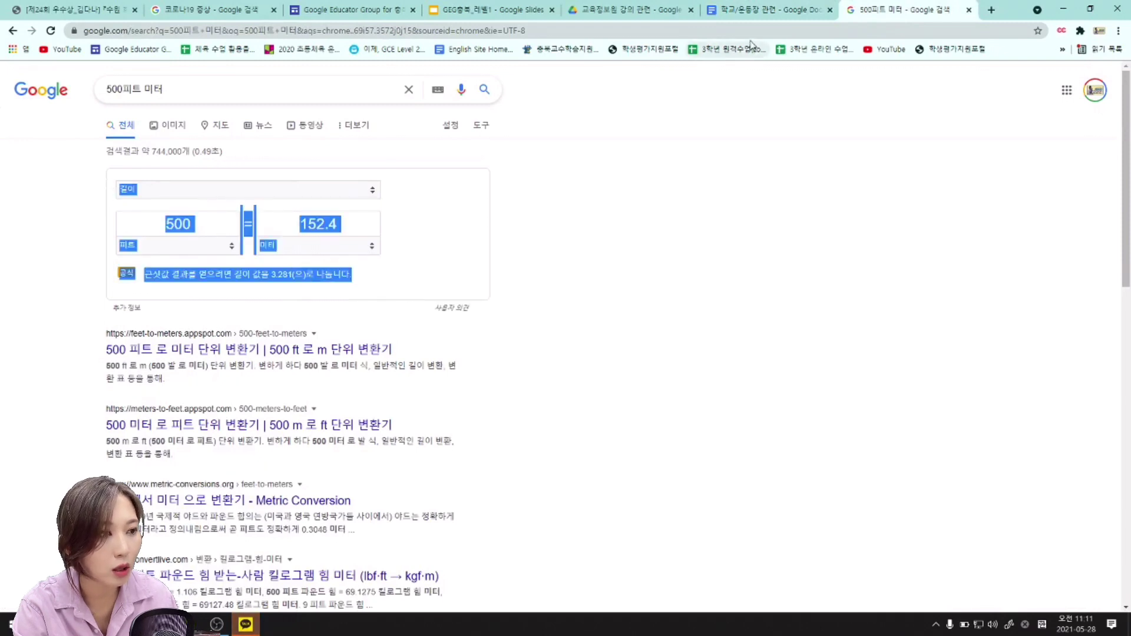
pyautogui.click(753, 13)
pyautogui.rightClick(505, 241)
pyautogui.click(553, 293)
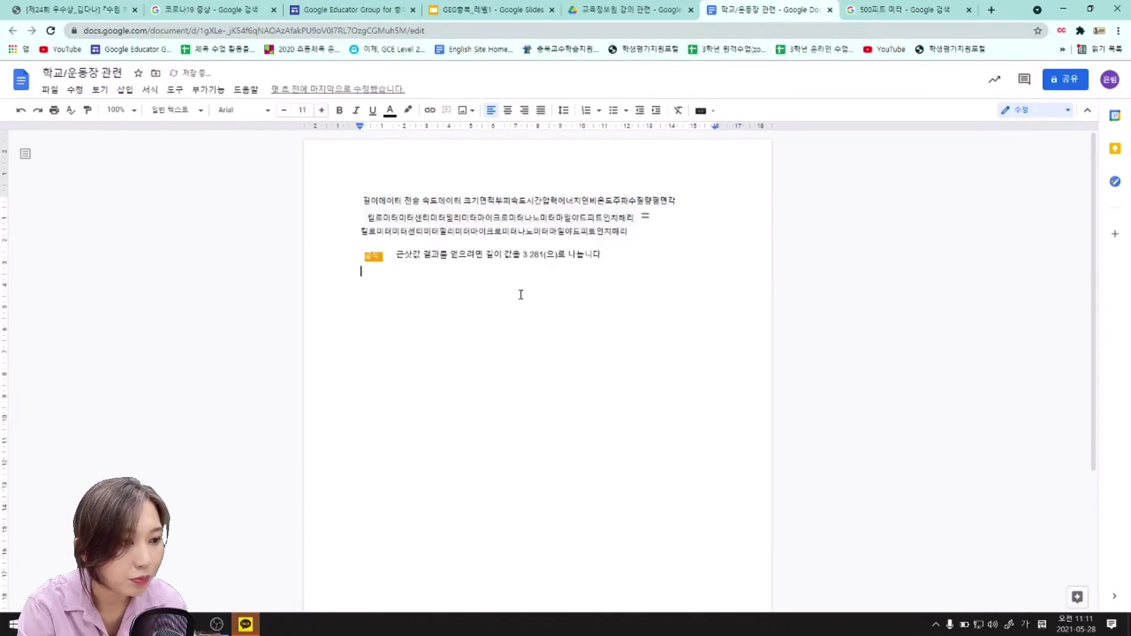
pyautogui.moveTo(647, 259); pyautogui.dragTo(519, 329)
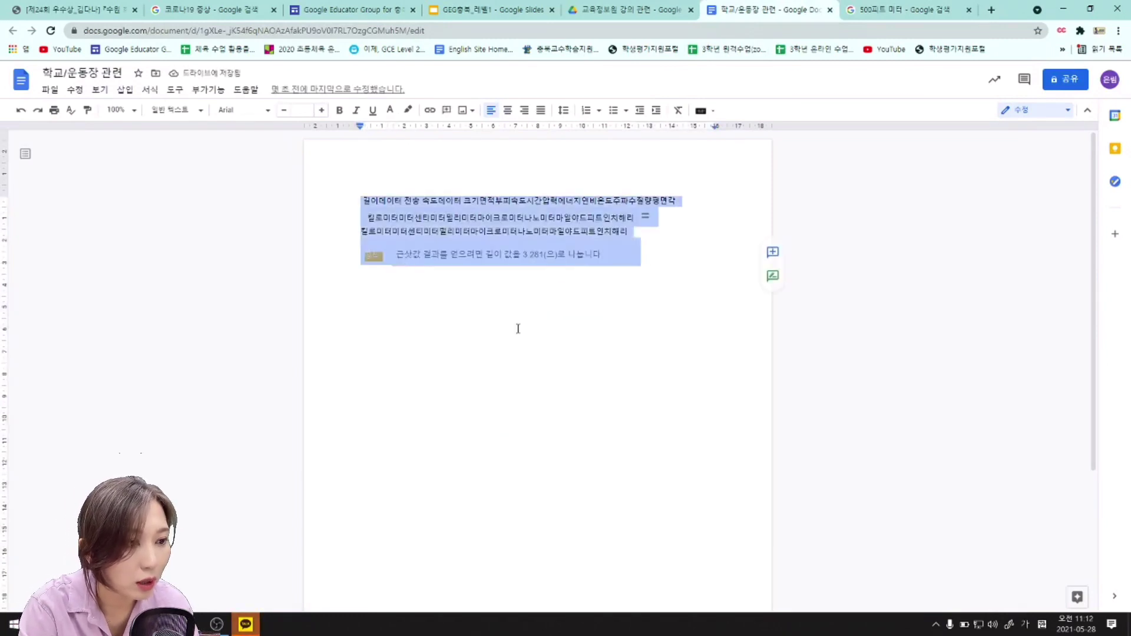
pyautogui.click(519, 329)
pyautogui.press('Return')
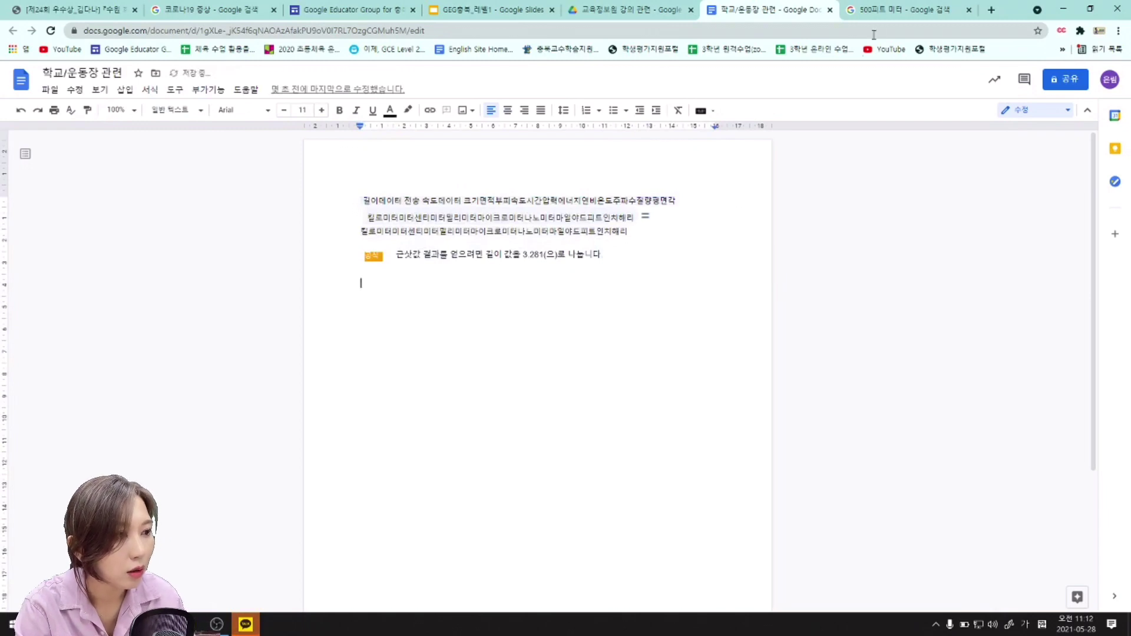
# Copy the 152.4 result value from the Google converter.
pyautogui.click(878, 8)
pyautogui.click(453, 291)
pyautogui.moveTo(299, 224); pyautogui.dragTo(340, 224)
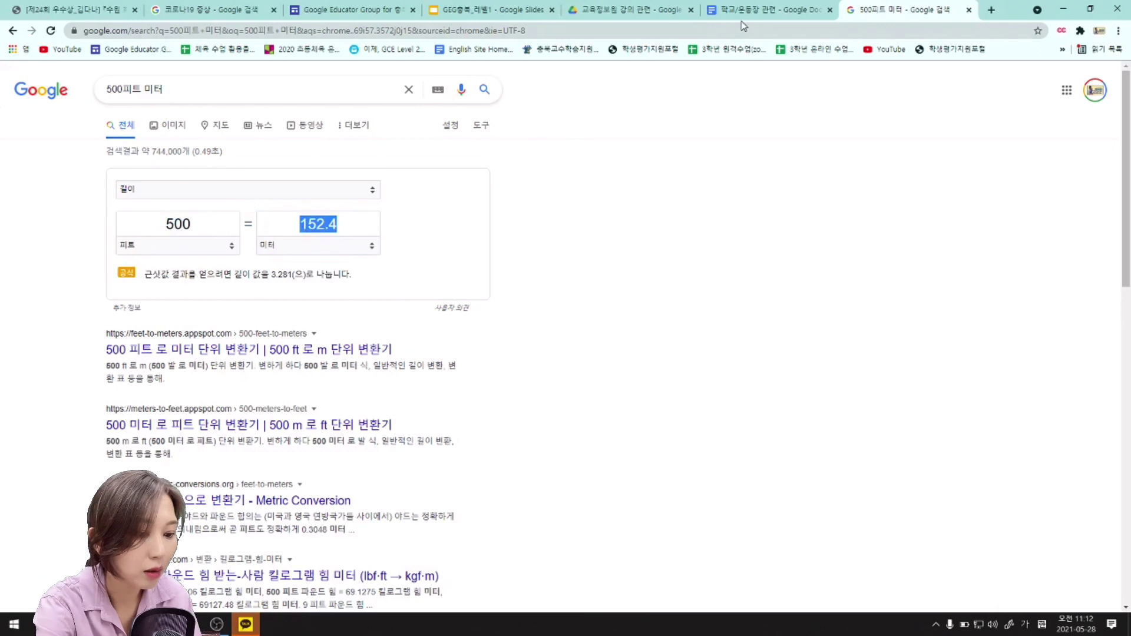
pyautogui.rightClick(312, 229)
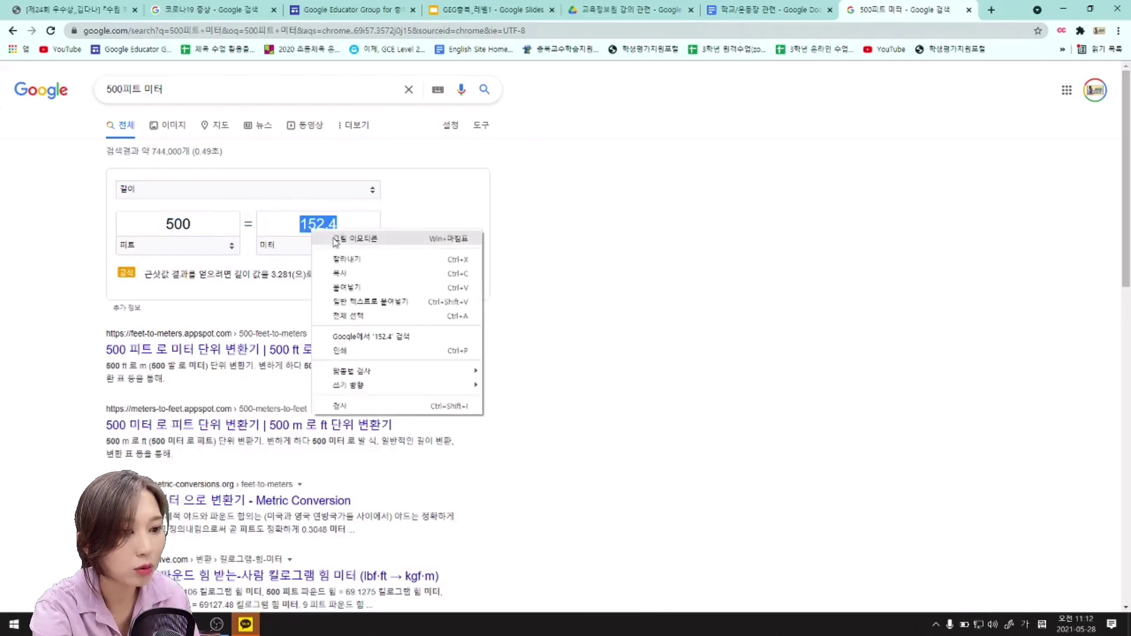
pyautogui.click(352, 276)
pyautogui.click(760, 9)
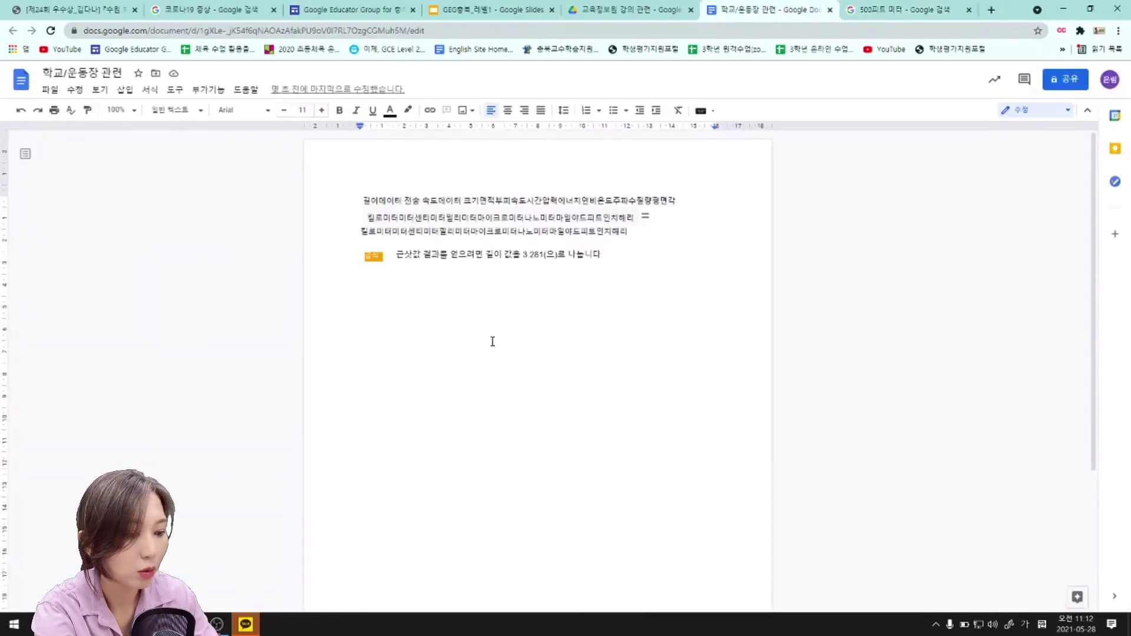
# Type '500피트는 152.4미터' on the new line, correcting the mistyped digits.
pyautogui.write('500피트')
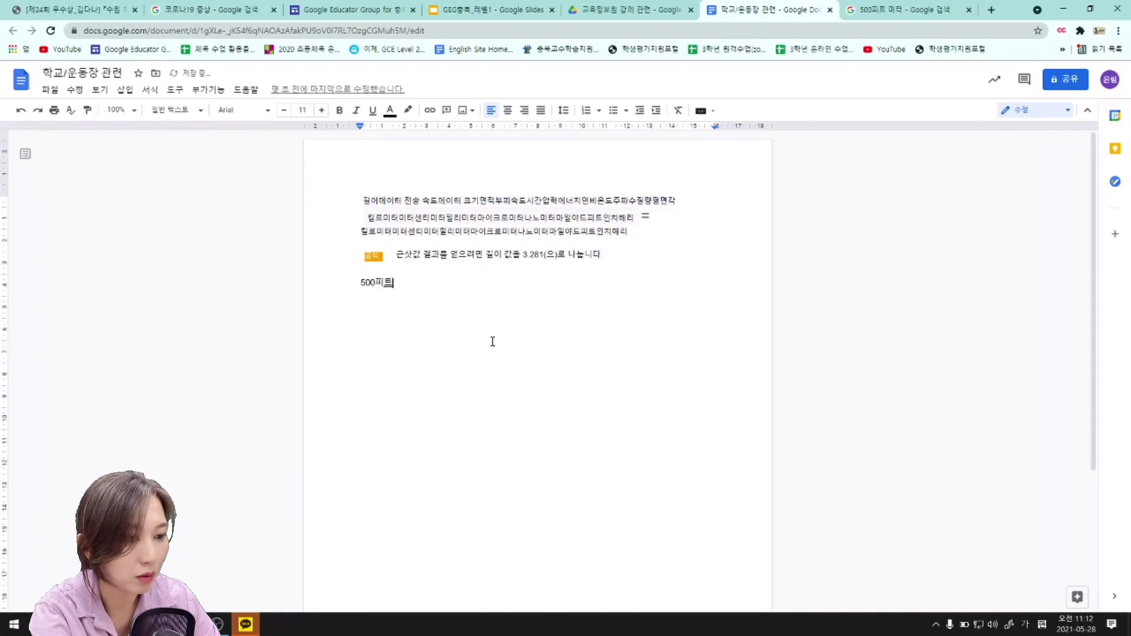
pyautogui.write('는 ')
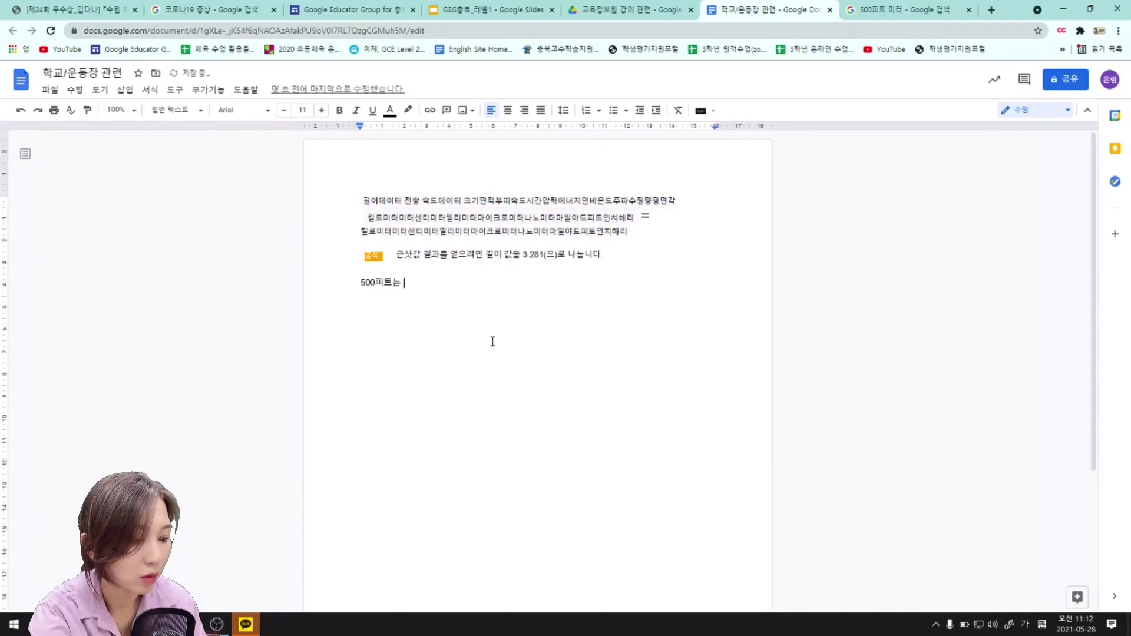
pyautogui.write('1524')
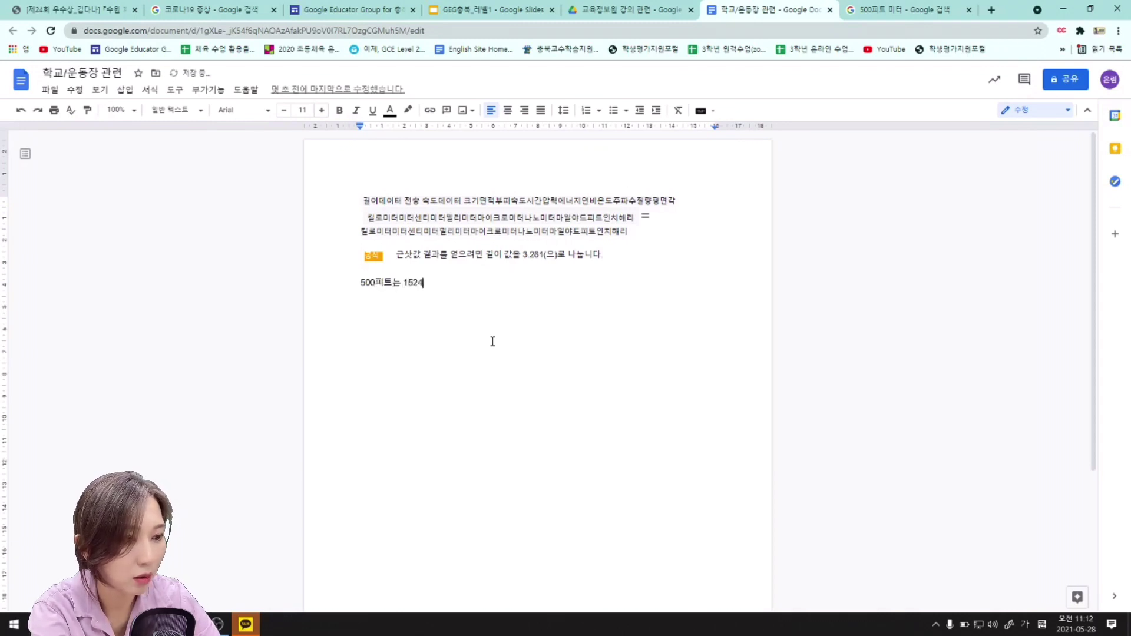
pyautogui.press('BackSpace')
pyautogui.press('BackSpace')
pyautogui.write('2.4미터')
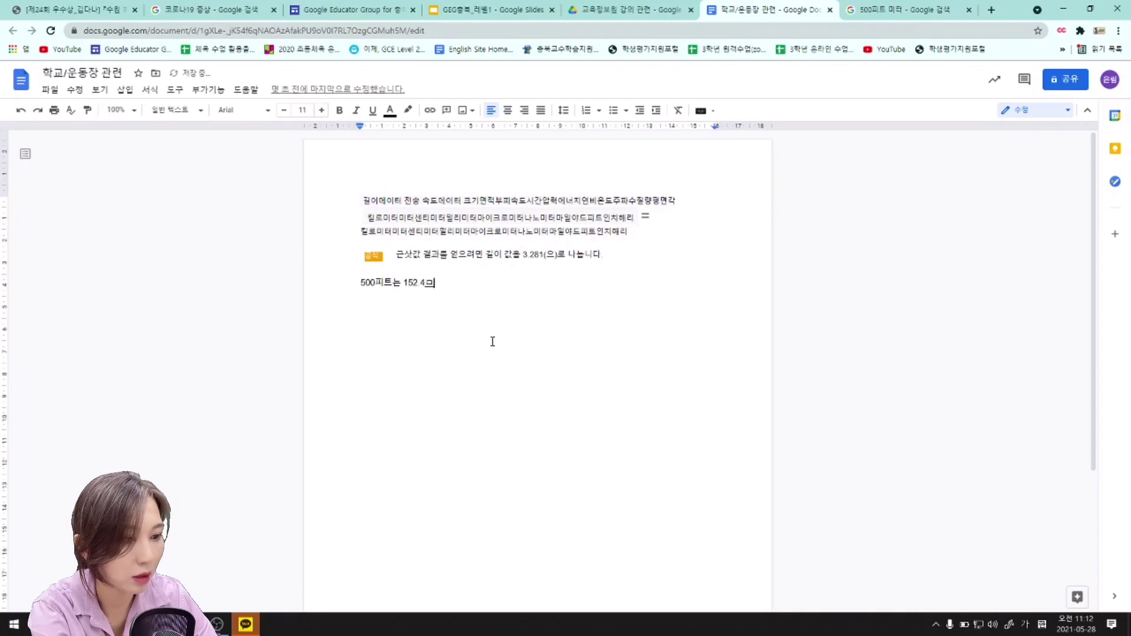
pyautogui.click(901, 9)
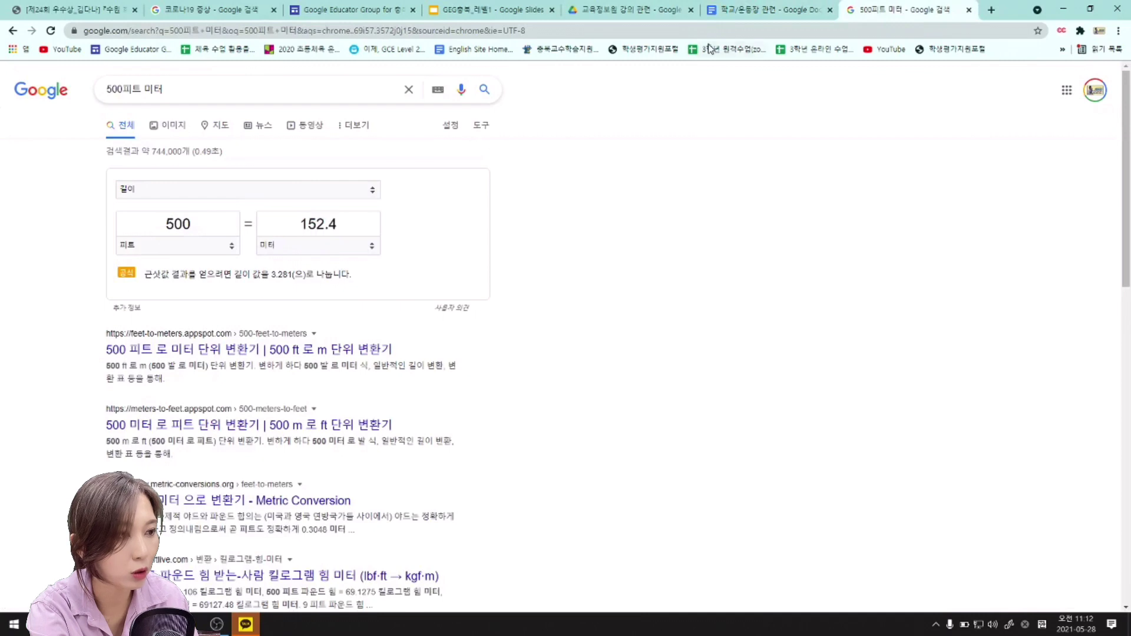
pyautogui.click(766, 10)
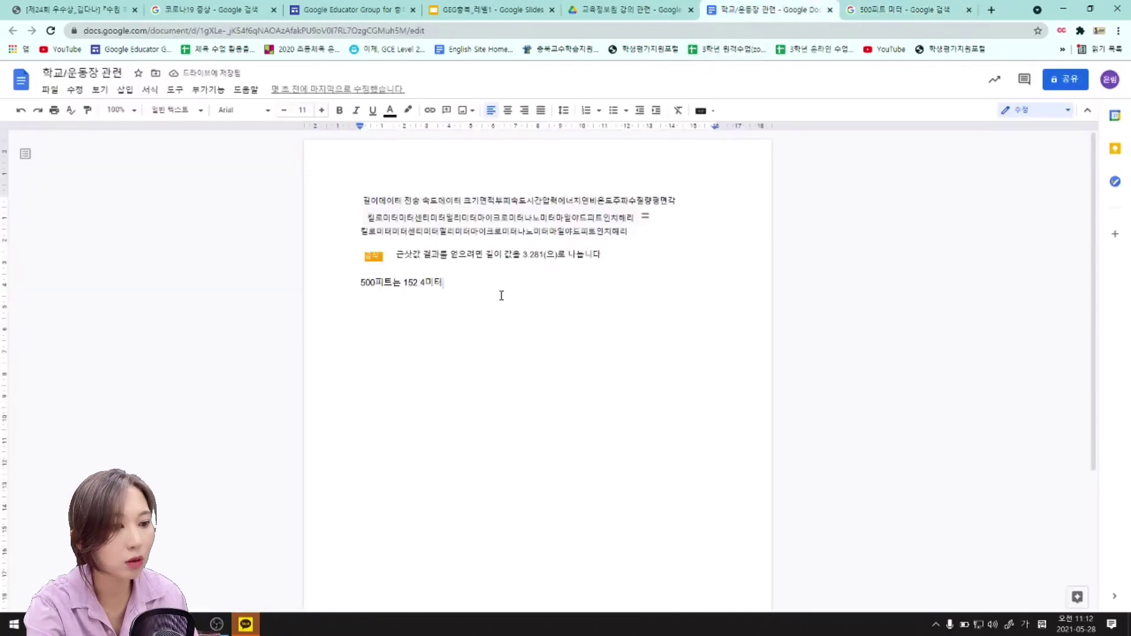
# Review the document text, including the new 152.4 line, by selecting it with Ctrl+A.
pyautogui.moveTo(500, 295); pyautogui.dragTo(571, 340)
pyautogui.click(570, 340)
pyautogui.moveTo(275, 192); pyautogui.dragTo(563, 317)
pyautogui.click(563, 316)
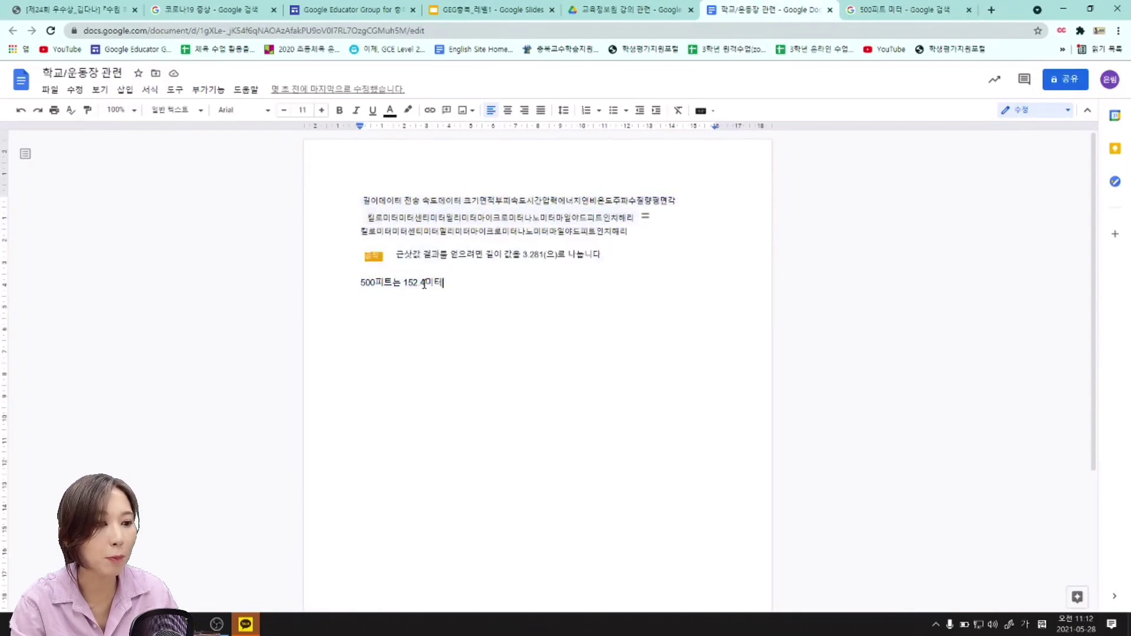
pyautogui.moveTo(425, 285); pyautogui.dragTo(405, 287)
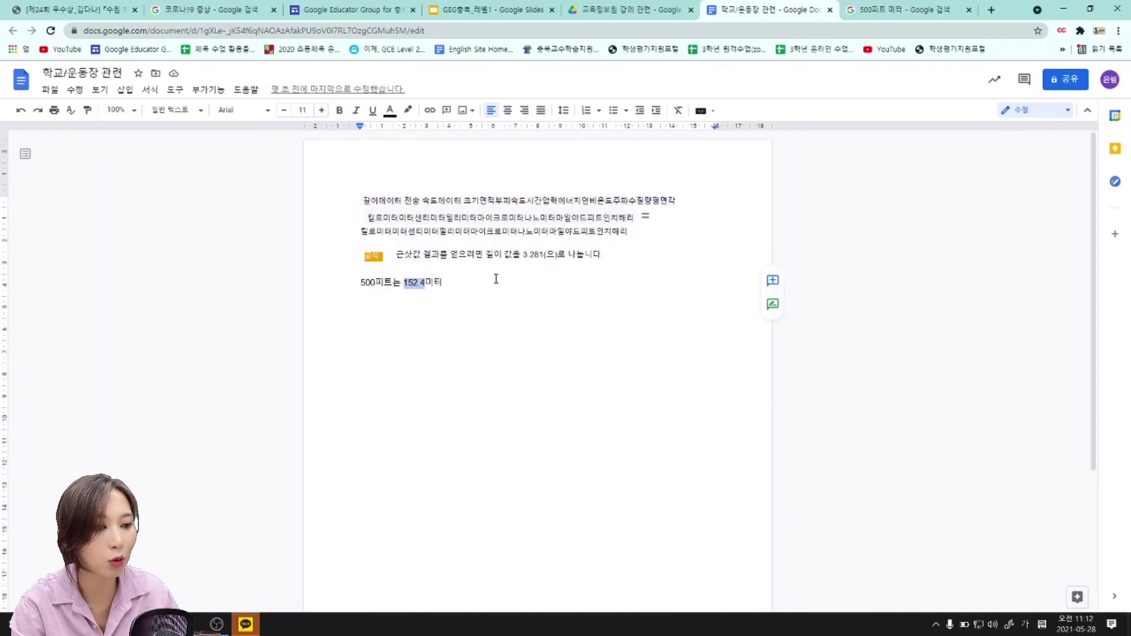
pyautogui.click(506, 301)
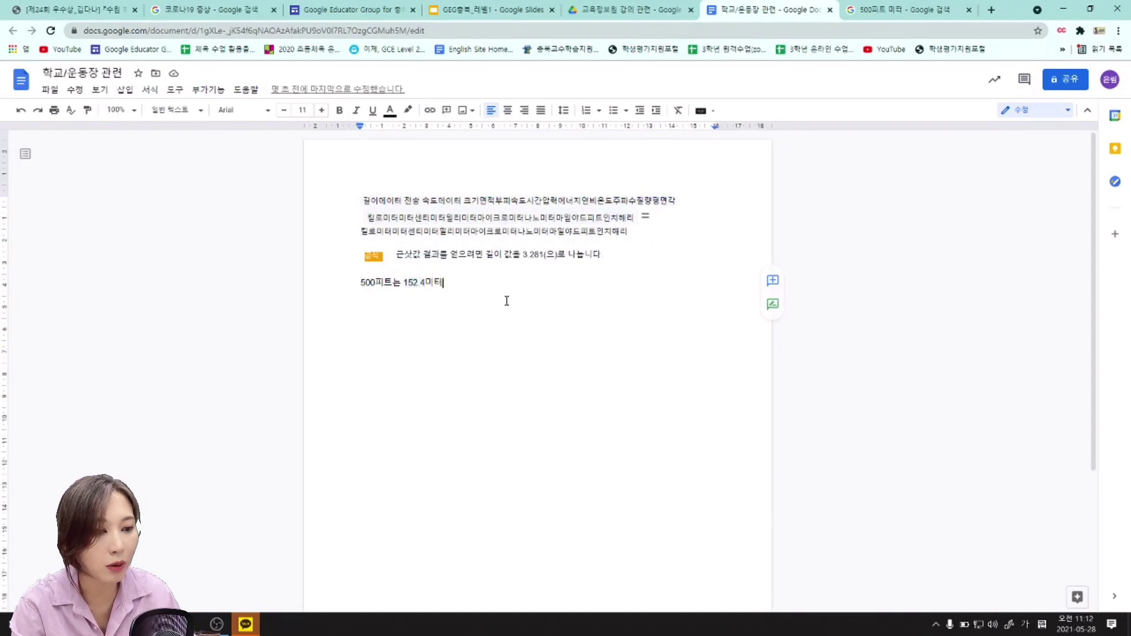
pyautogui.hotkey('ctrl', 'a')
pyautogui.click(557, 340)
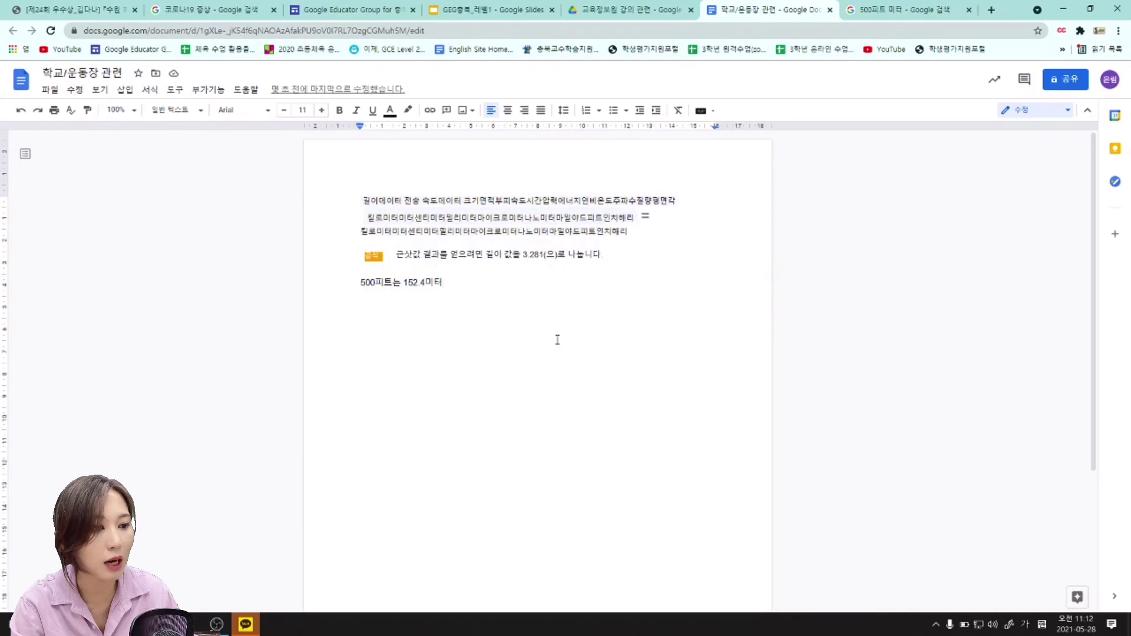
pyautogui.moveTo(234, 161); pyautogui.dragTo(482, 345)
pyautogui.click(483, 346)
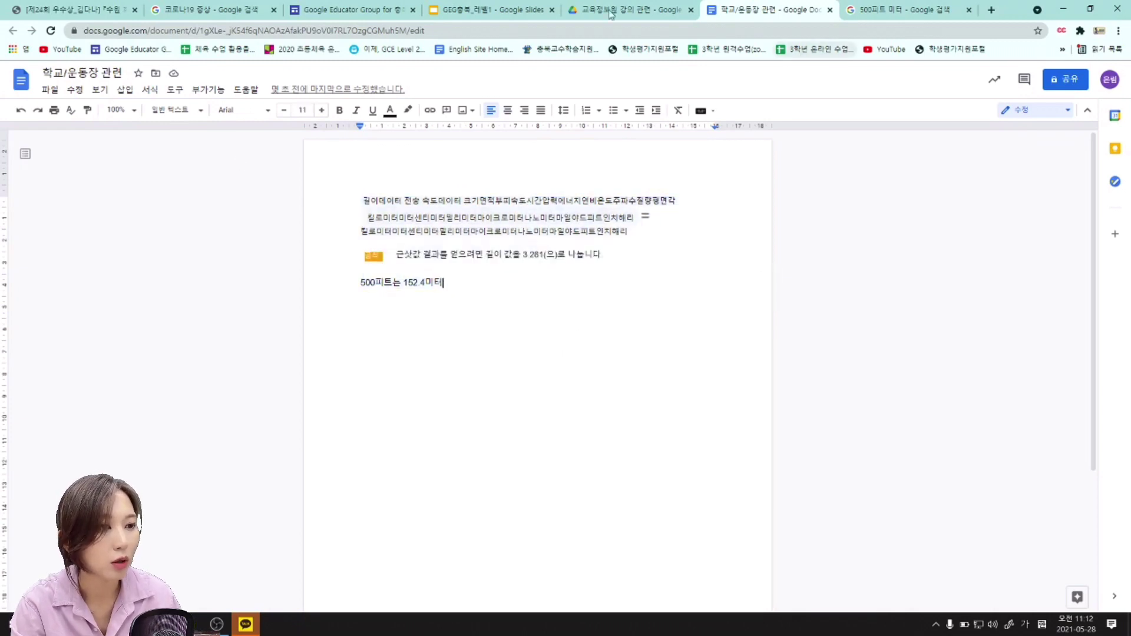
pyautogui.click(510, 10)
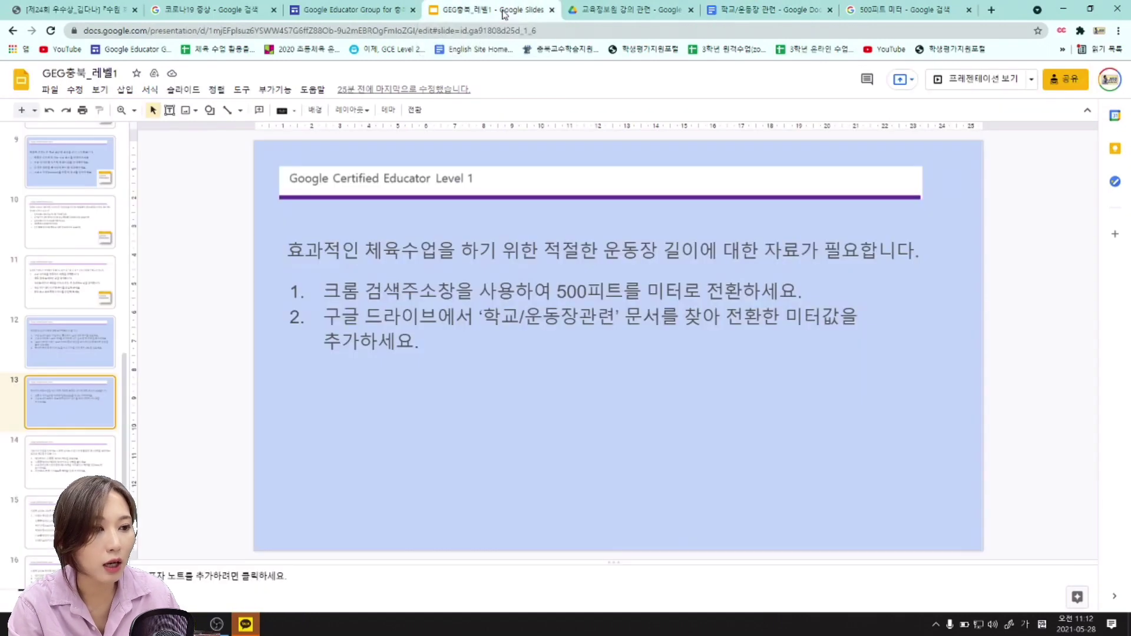